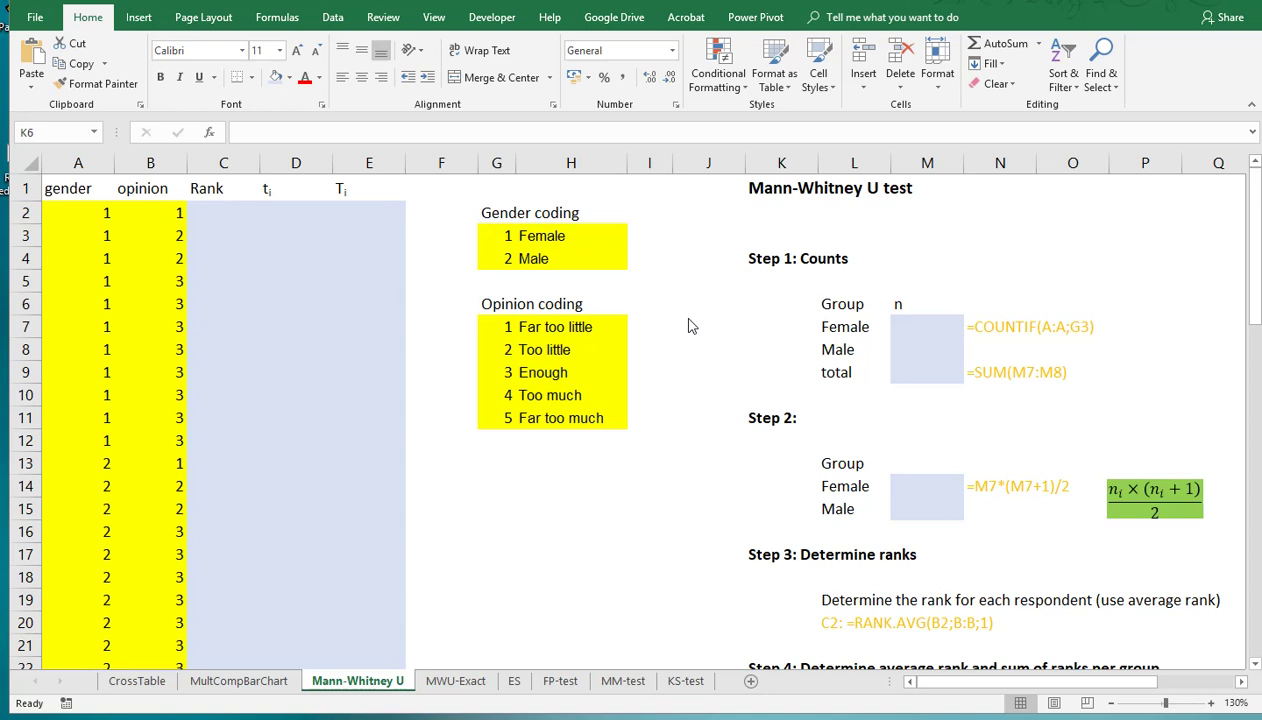
Examine the gender and opinion data columns down to the last row, together with their coding tables
left_click(688, 326)
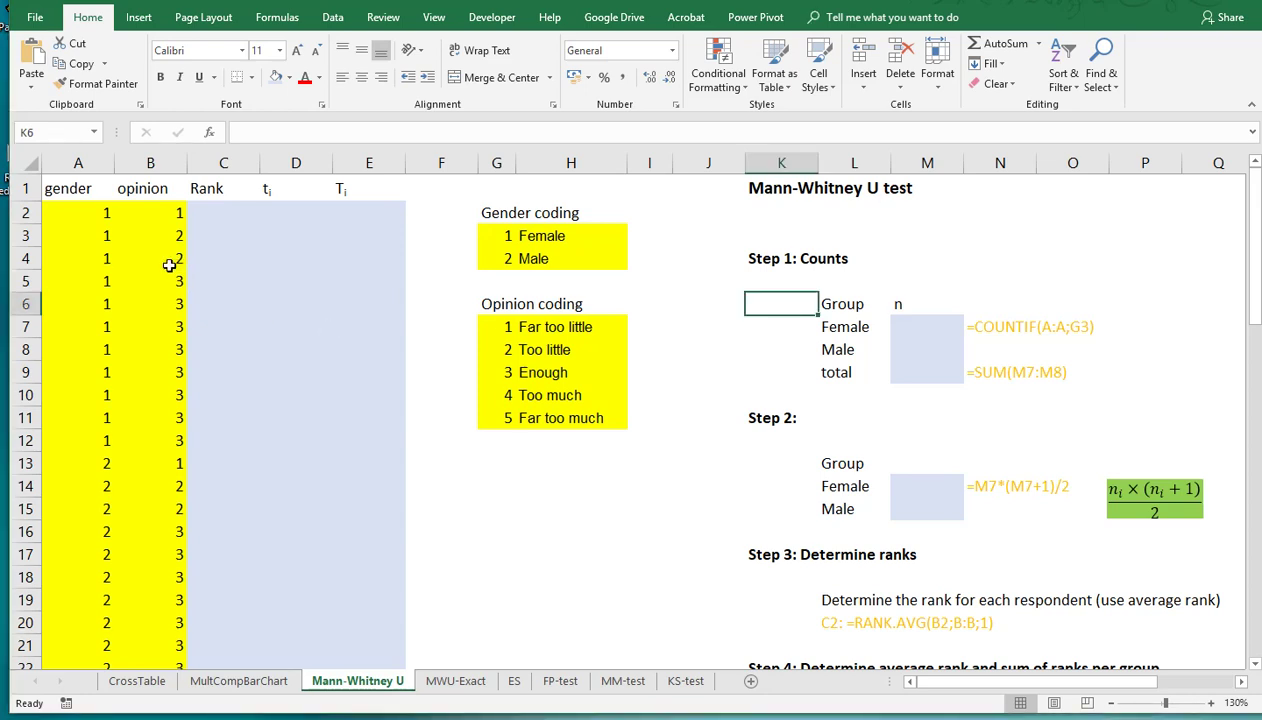
left_click(88, 218)
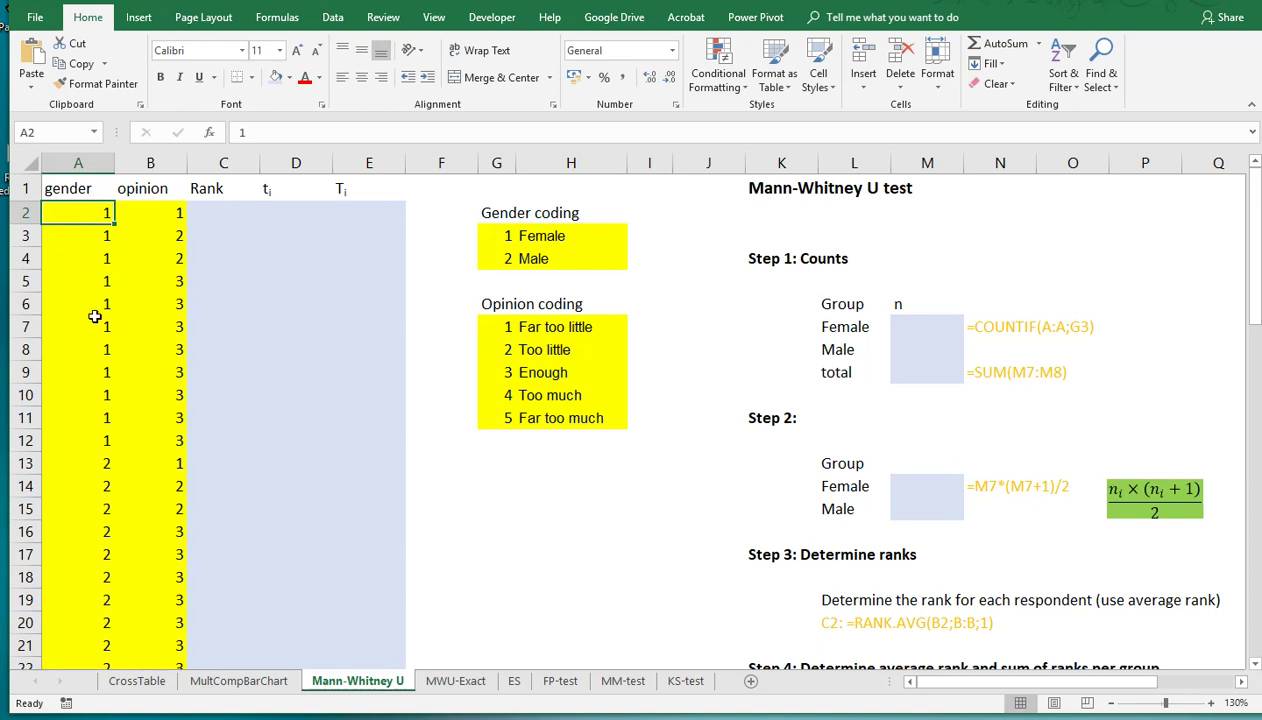
left_click_drag(500, 236, 548, 252)
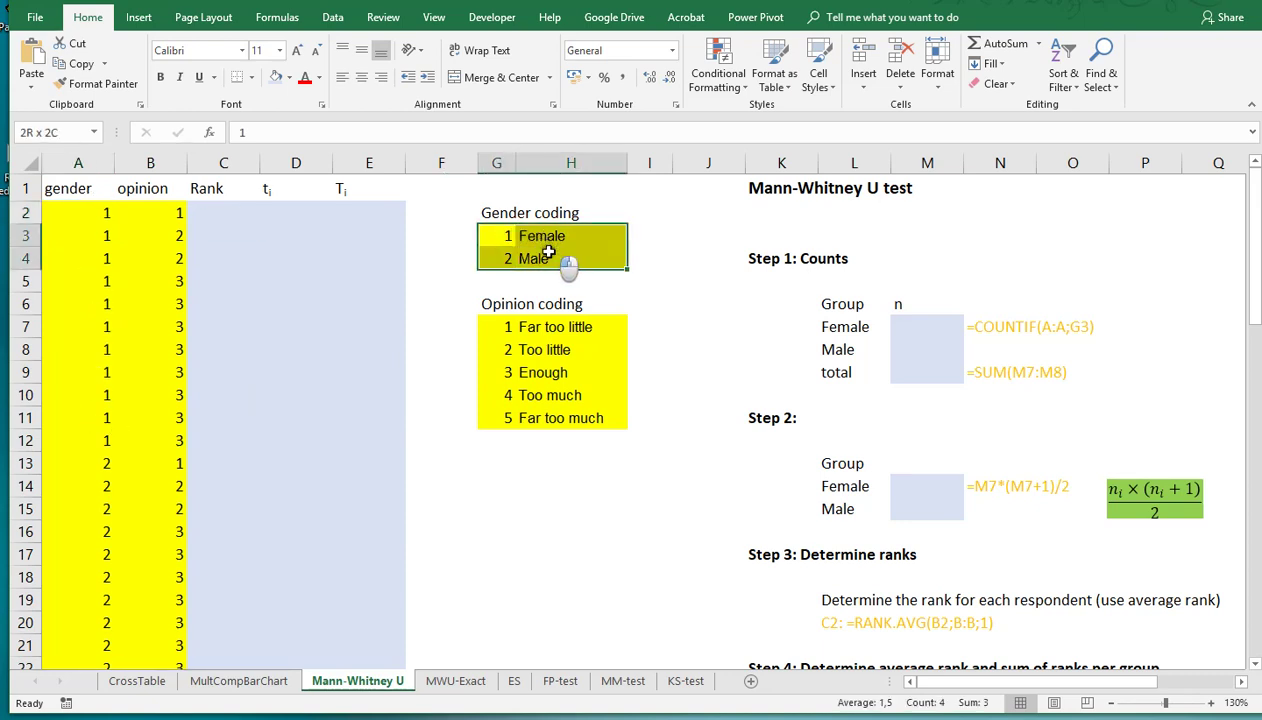
left_click(149, 214)
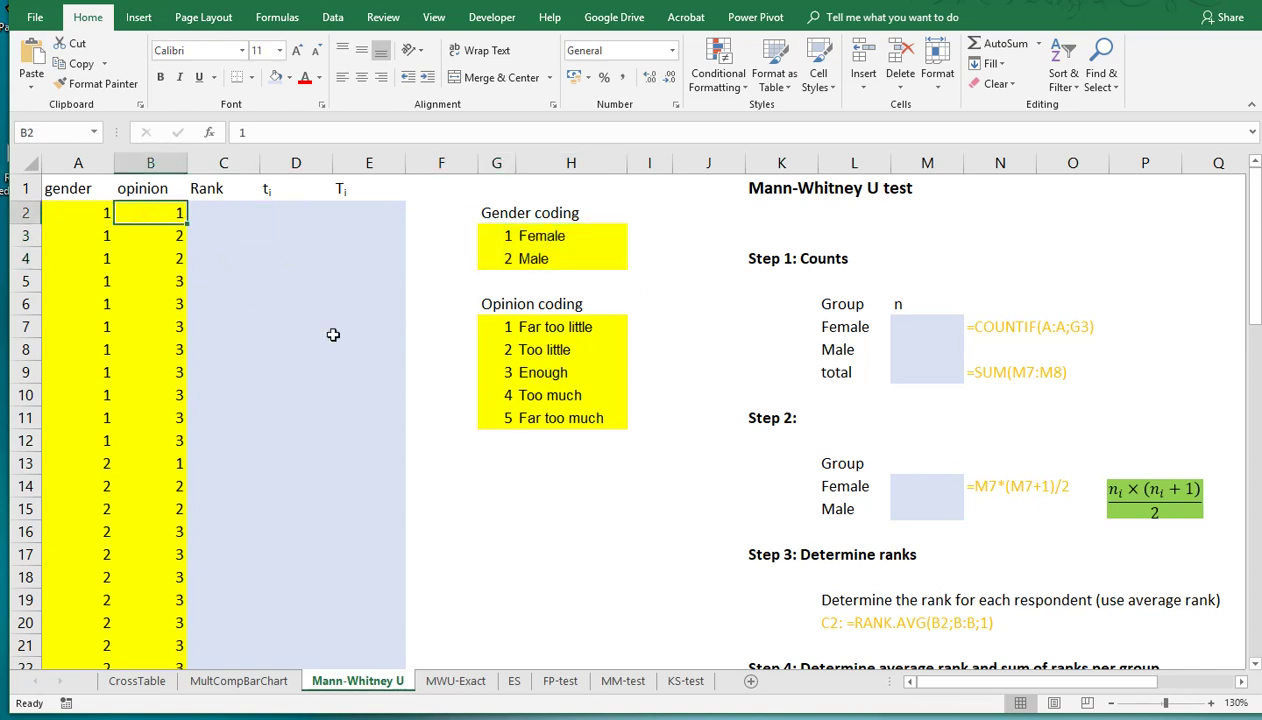
left_click_drag(496, 326, 554, 418)
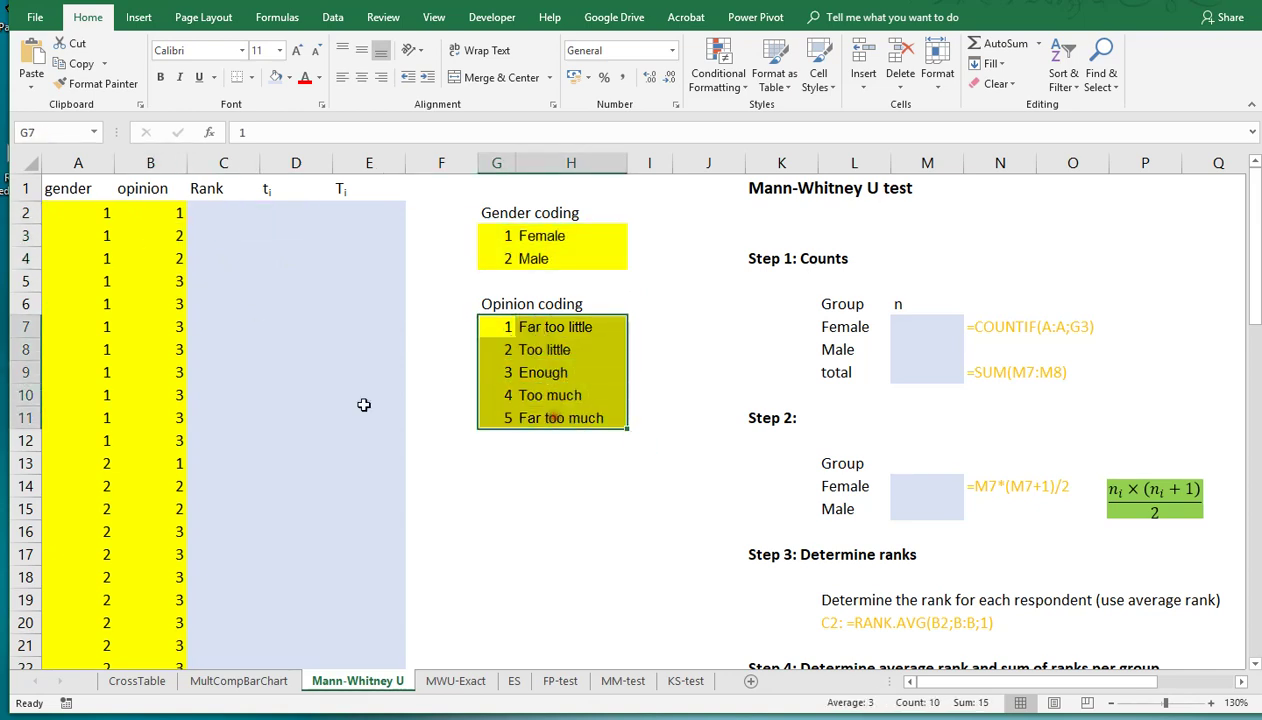
left_click(170, 396)
scroll(154, 390, "down", 1)
scroll(154, 390, "down", 10)
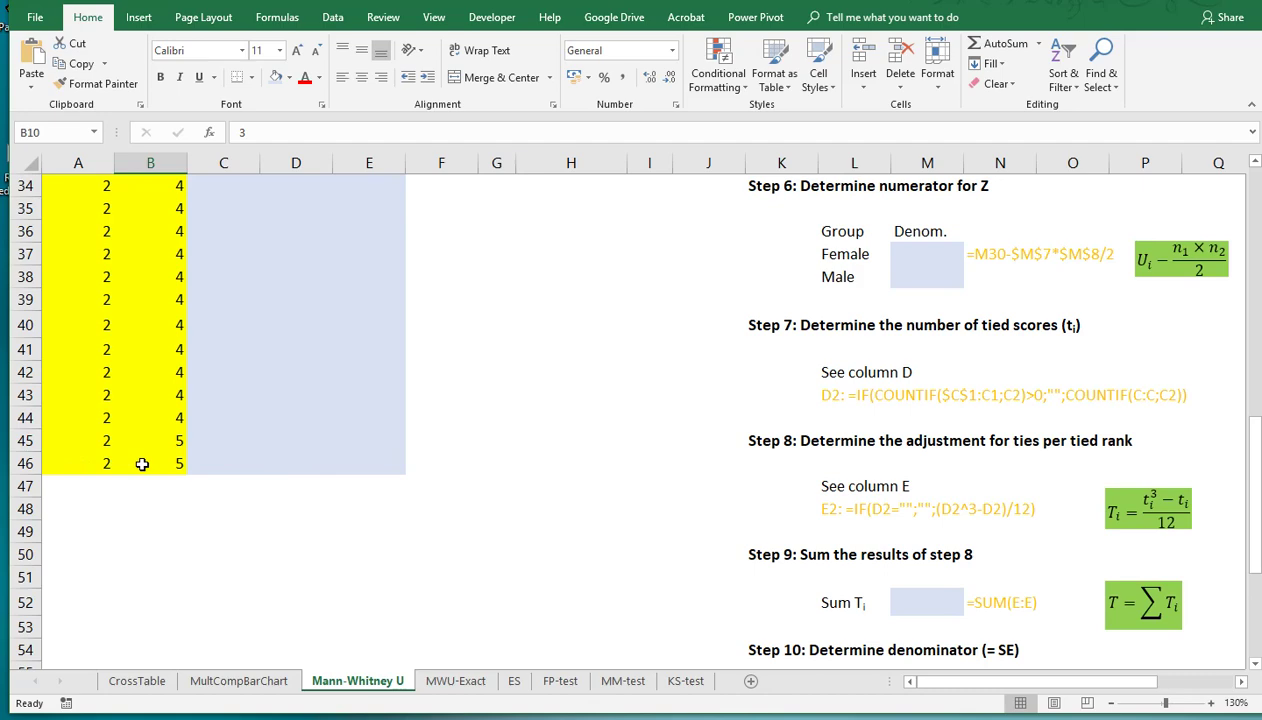
scroll(155, 385, "up", 11)
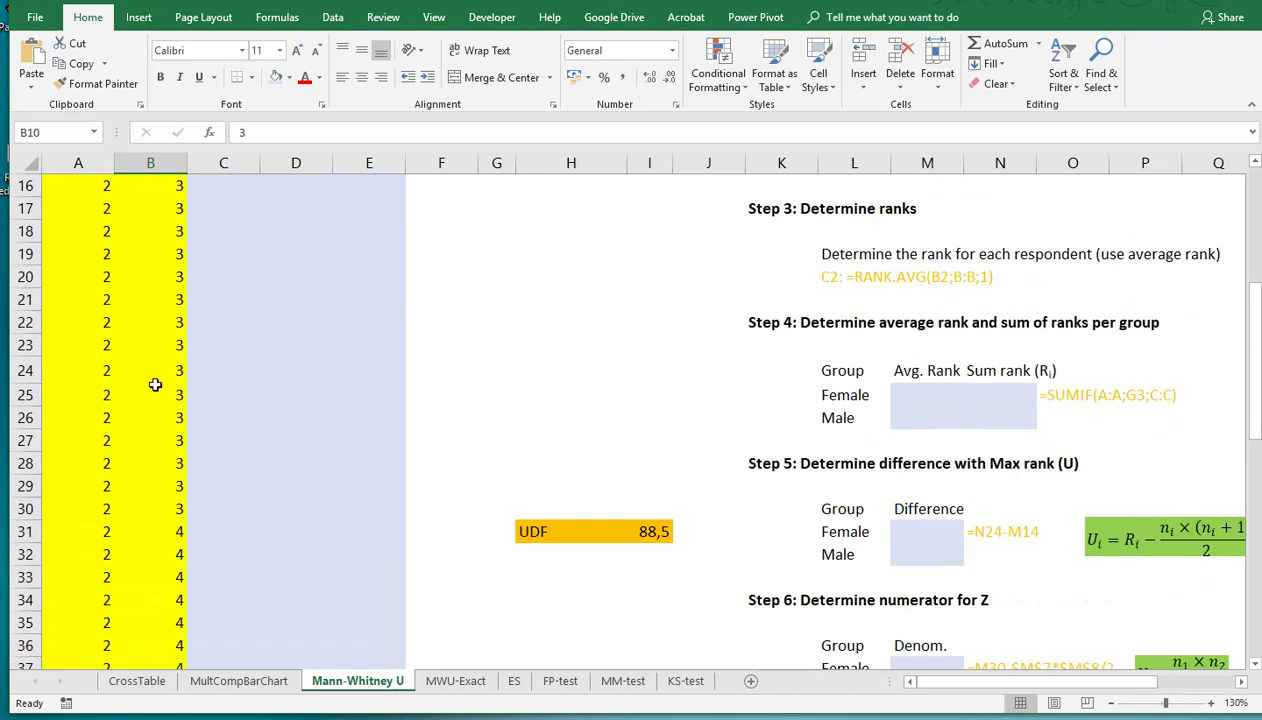
left_click(147, 221)
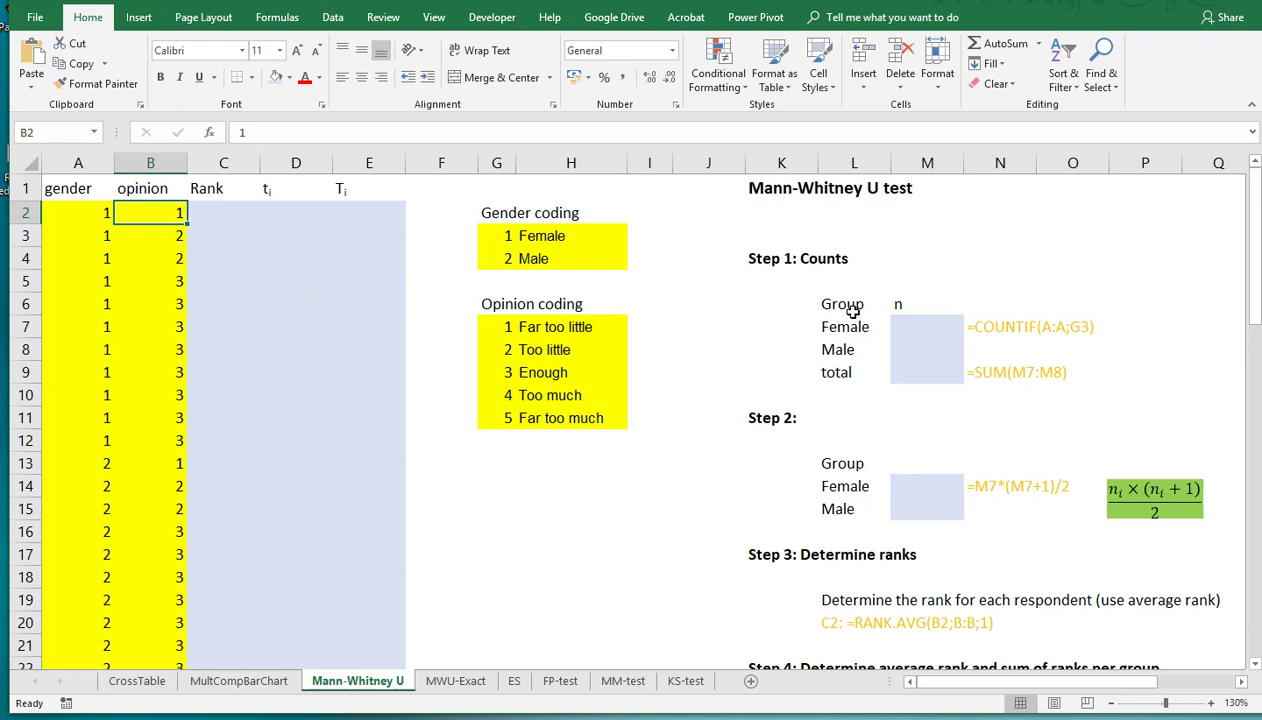
Enter =COUNTIF(A:A;G3) in M7 to count the female respondents for Step 1
left_click(929, 328)
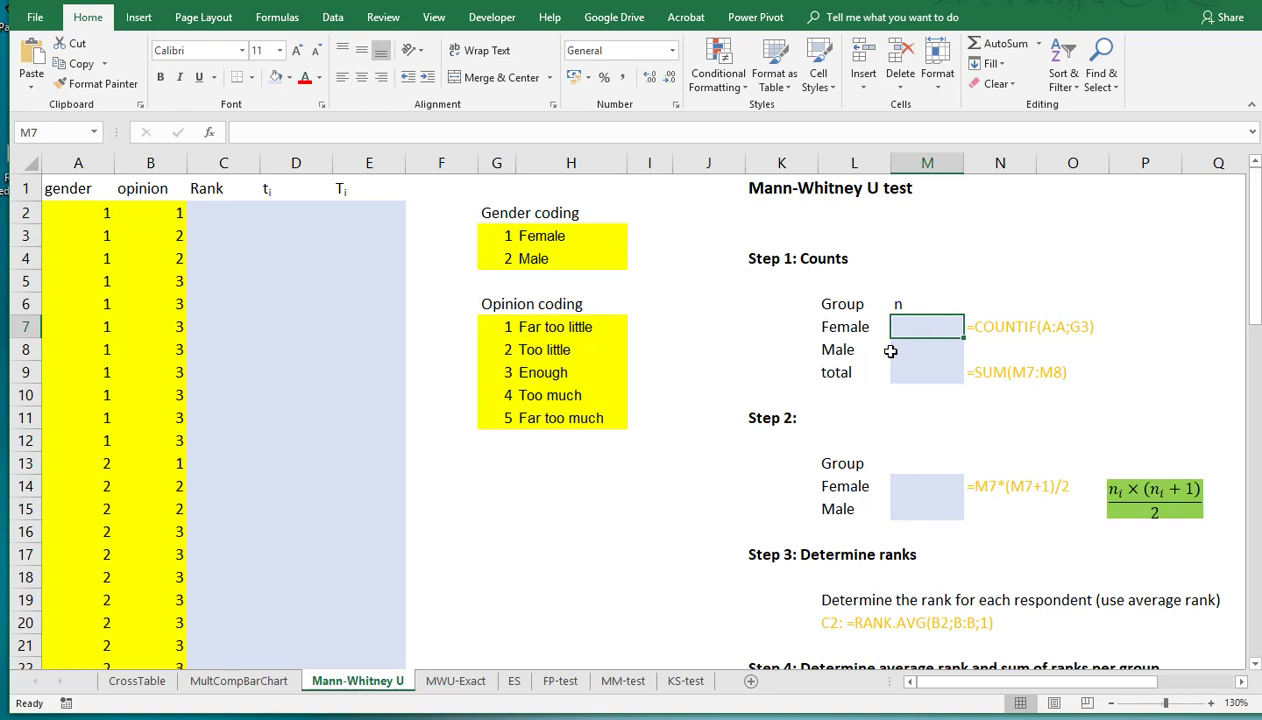
type("=COUNTIF")
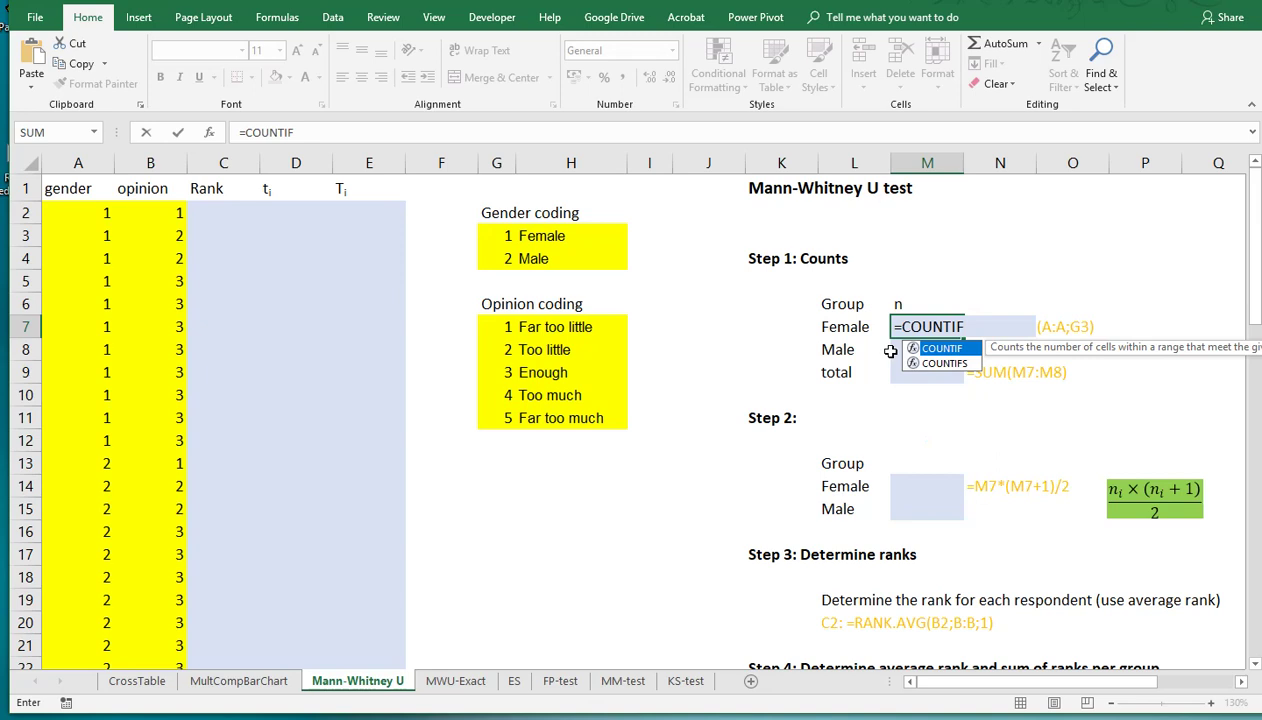
type("(A:A;")
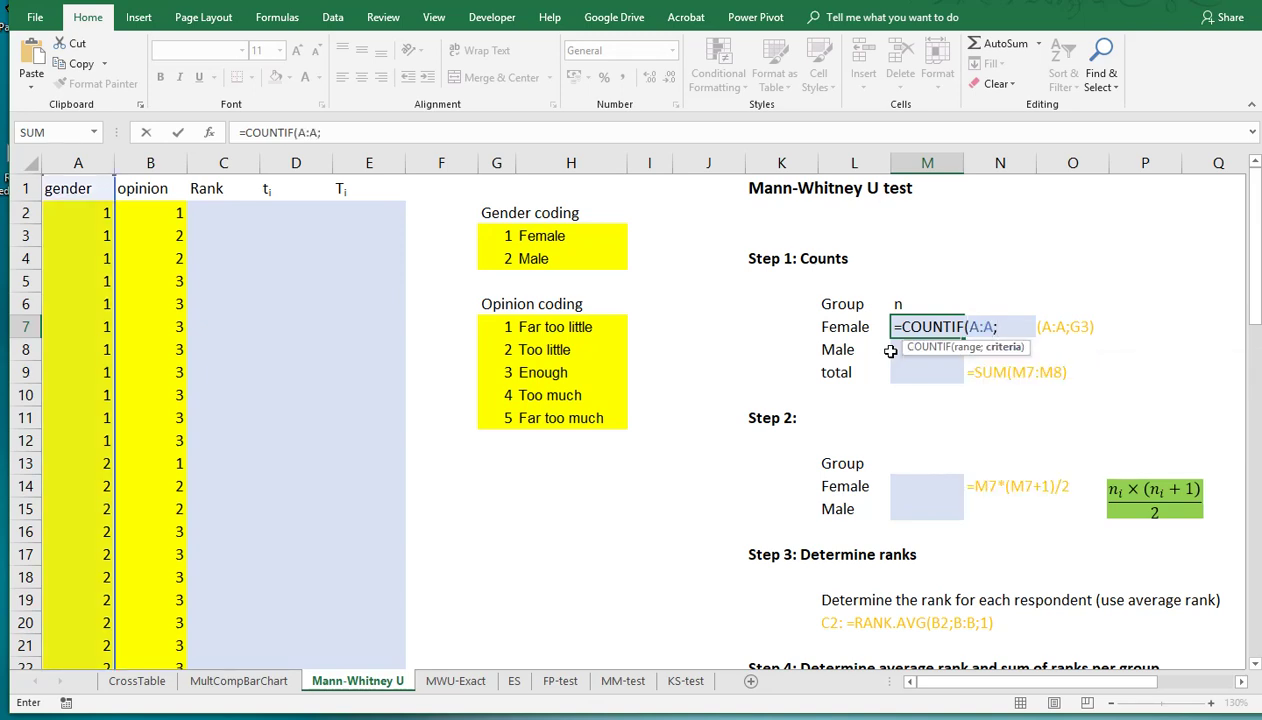
left_click(491, 236)
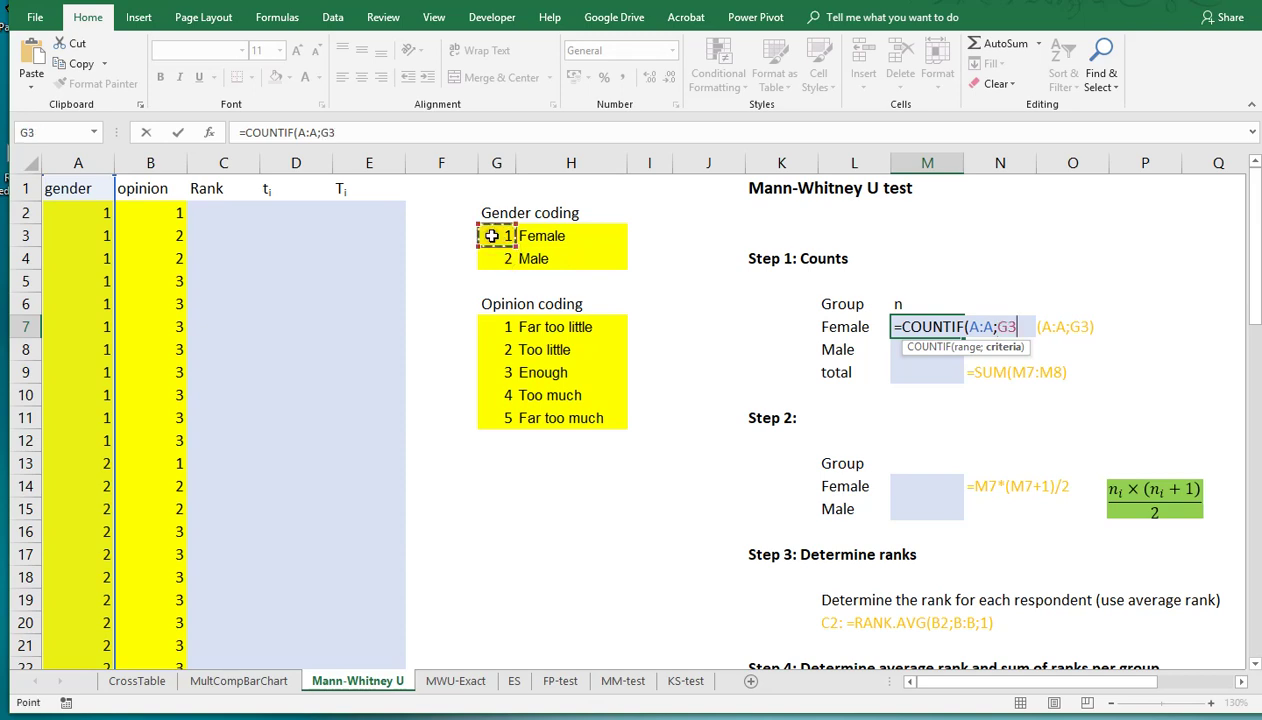
key("Return")
Copy the female count formula from M7 into M8 for the Male group
key("Up")
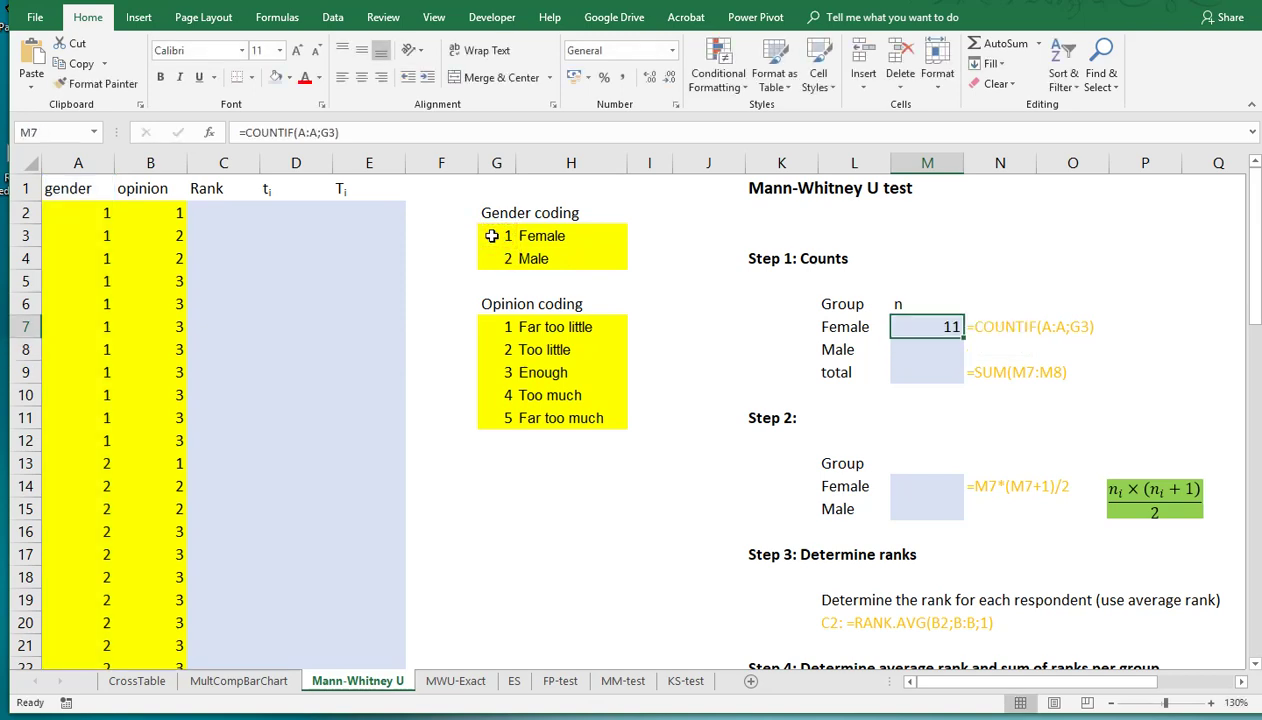
key("ctrl+c")
key("Down")
key("ctrl+v")
Enter =SUM(M7:M8) in M9 to total the two group counts
key("Down")
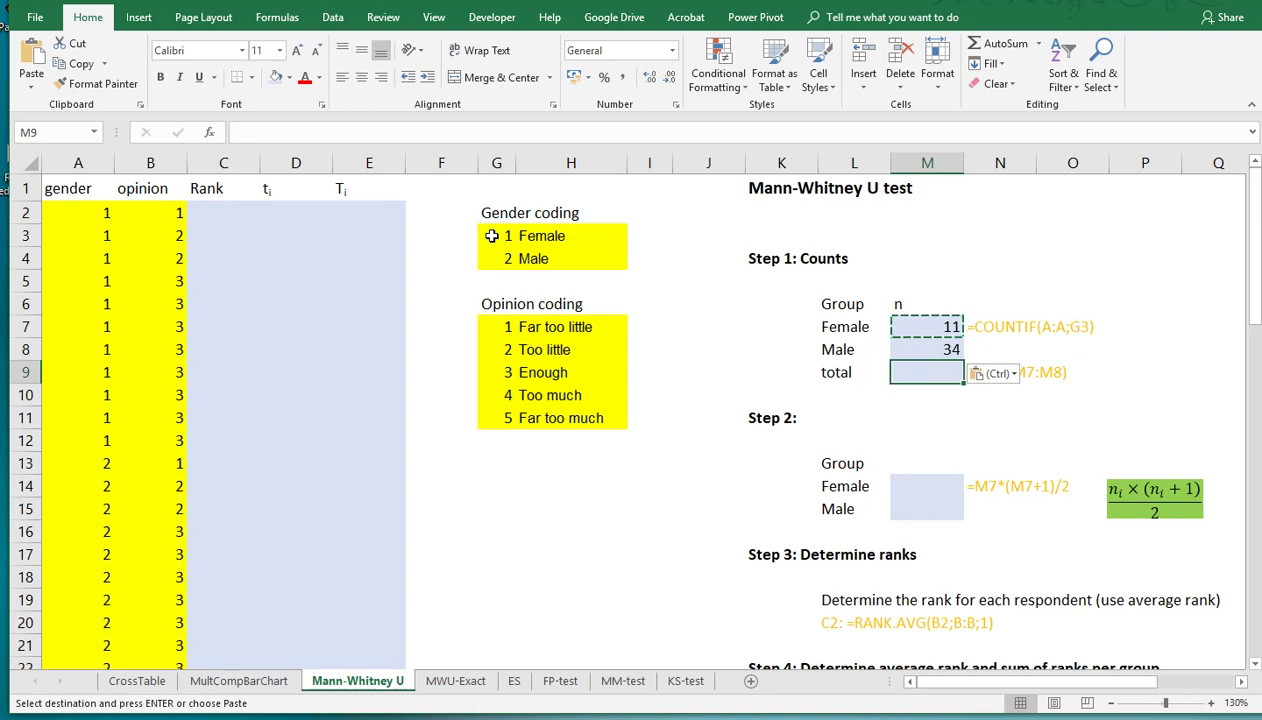
type("=sum(")
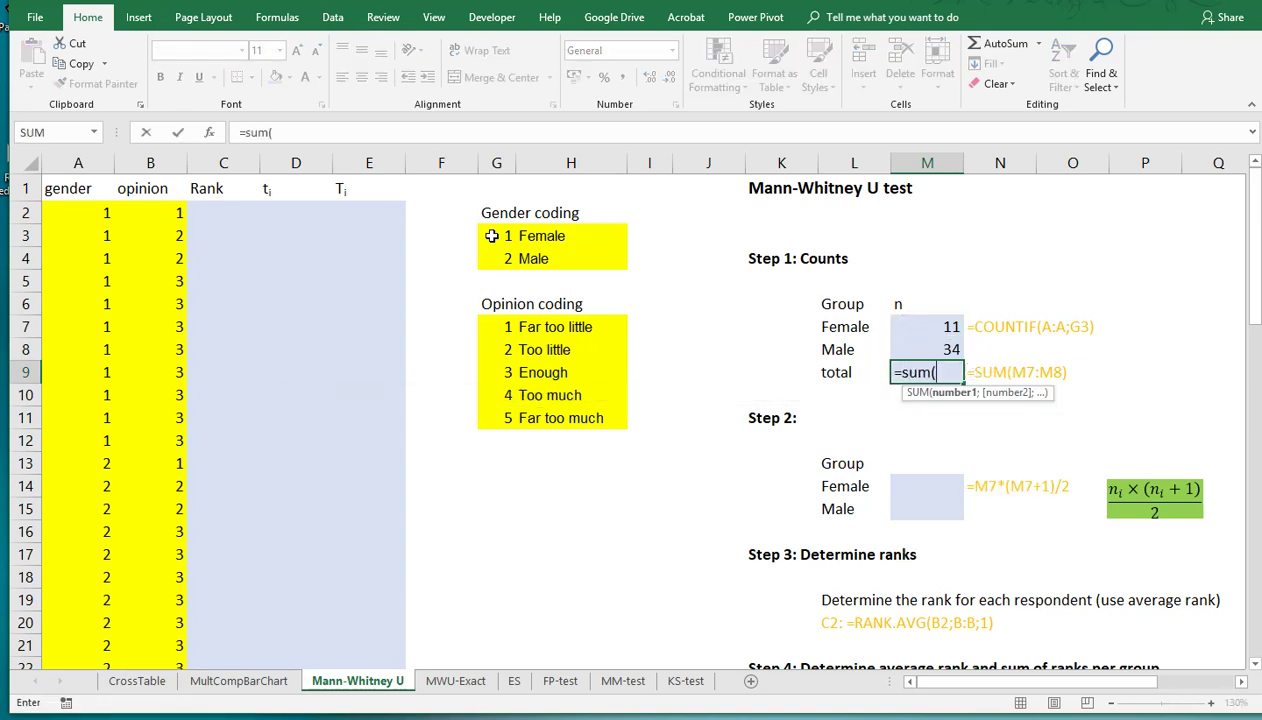
key("Up")
key("shift+Up")
key("Return")
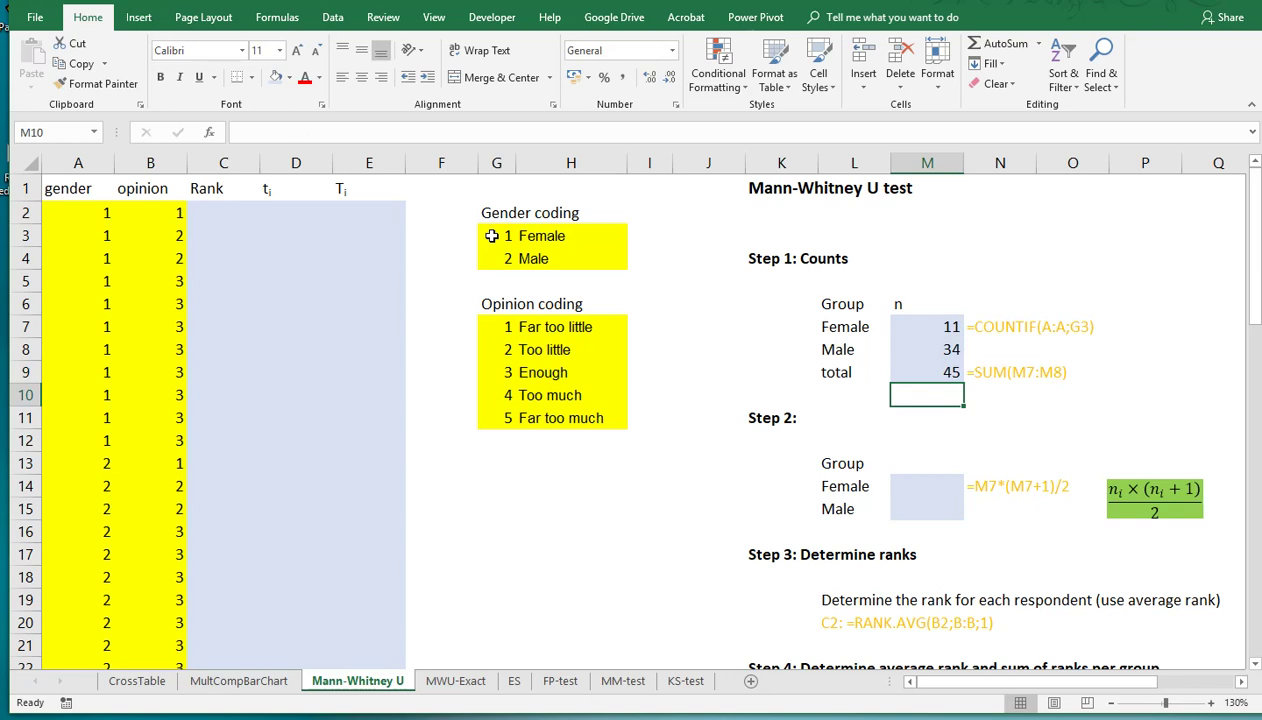
Enter =M7*(M7+1)/2 in M14 as the Step 2 calculation for the Female group
left_click(918, 486)
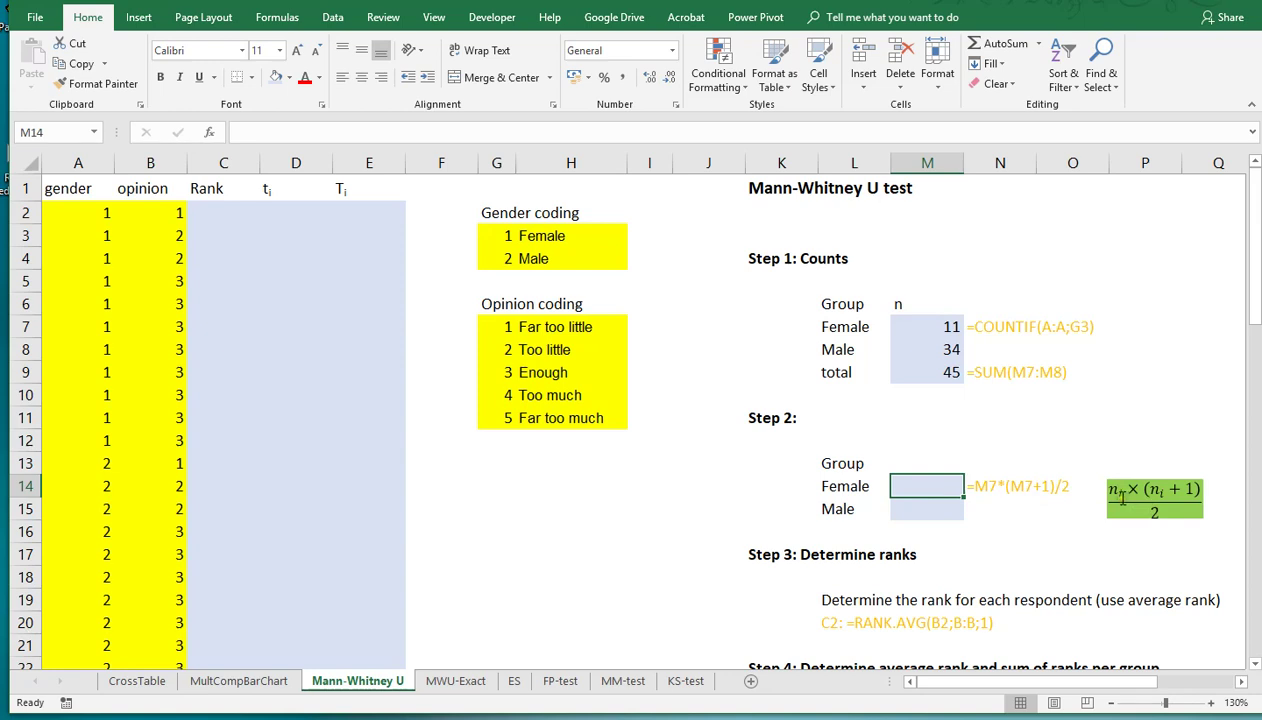
type("=")
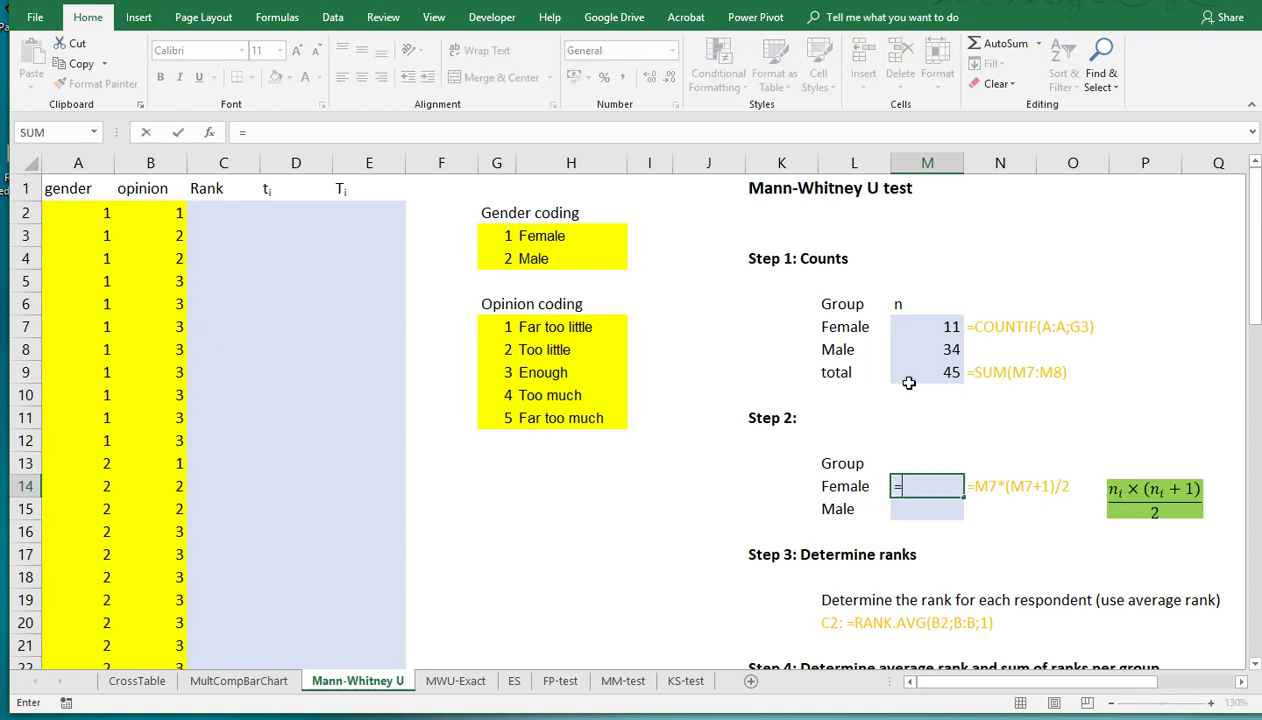
left_click(916, 324)
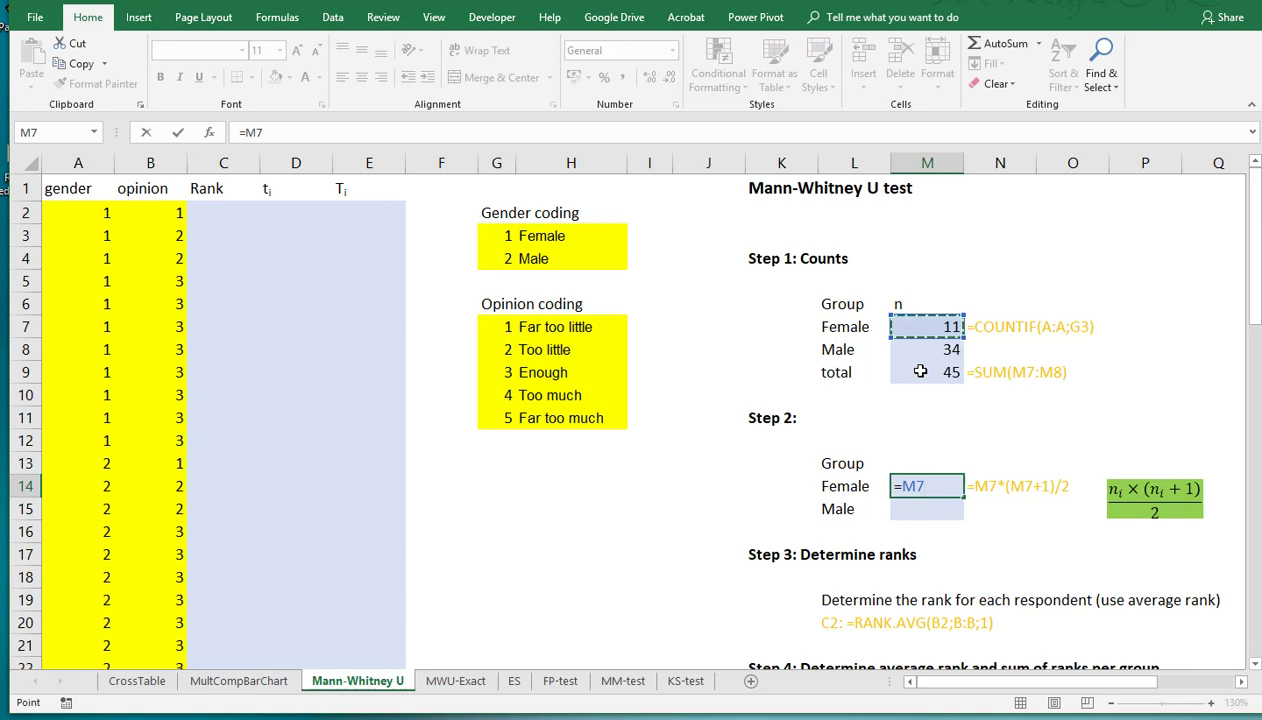
type("*")
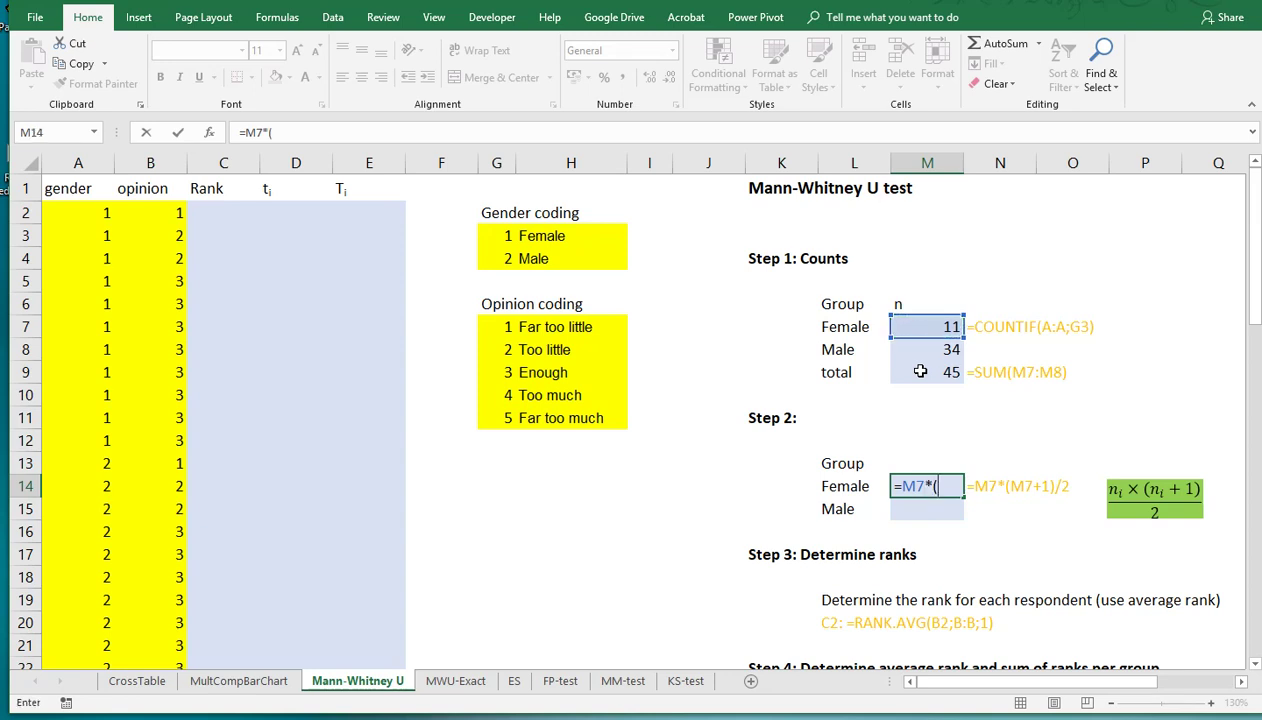
left_click(920, 324)
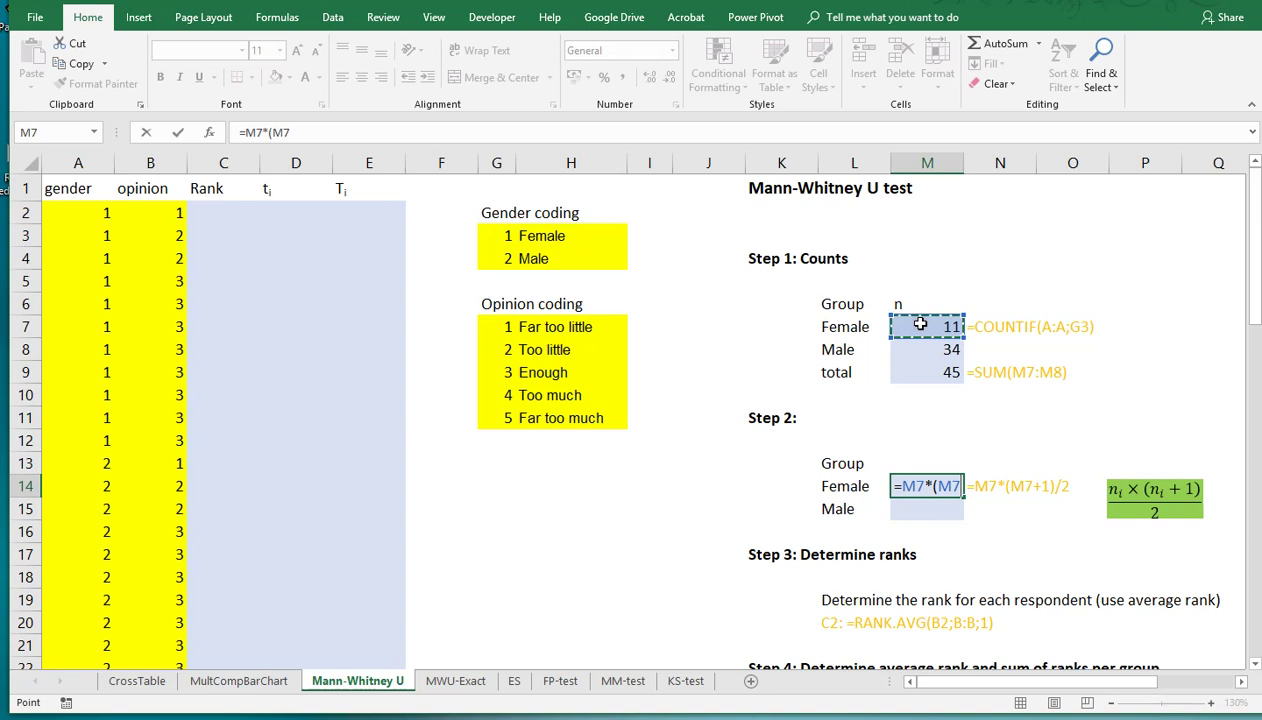
type("+1")
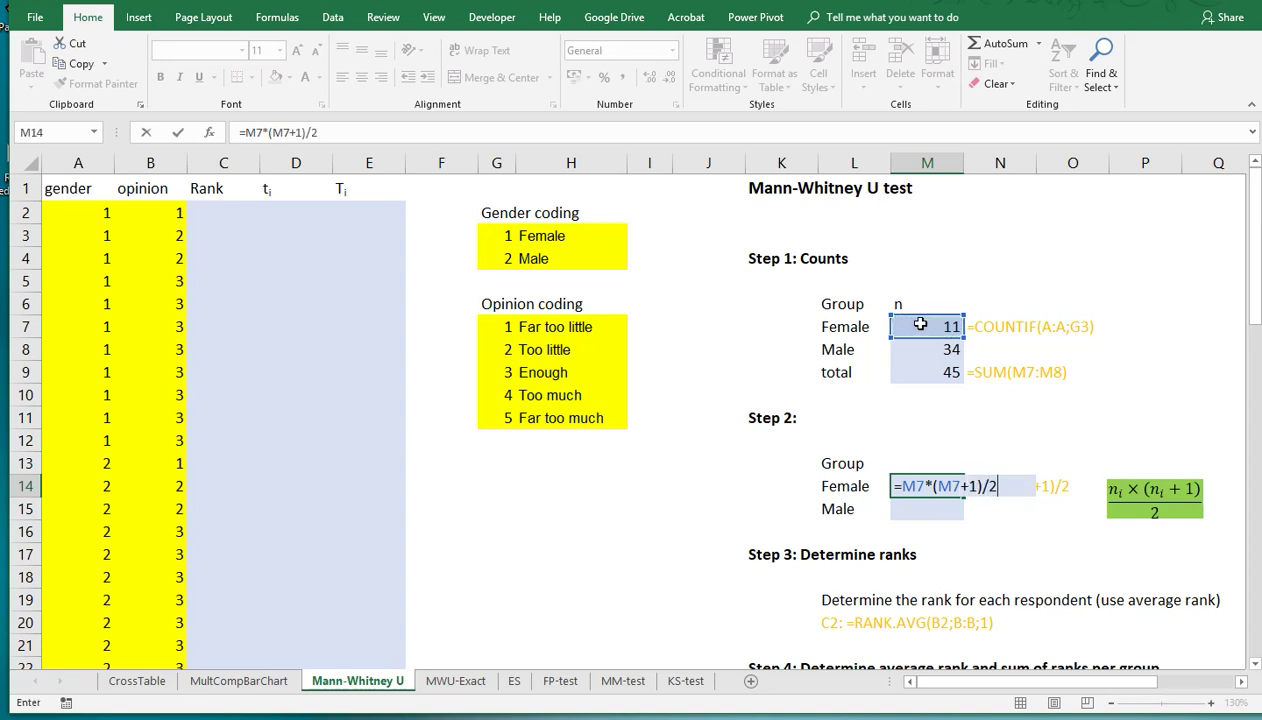
type(")/2")
key("Return")
Copy the Step 2 formula from M14 to M15 for the Male group and check the count in M8 it refers to
key("Up")
key("ctrl+c")
key("Down")
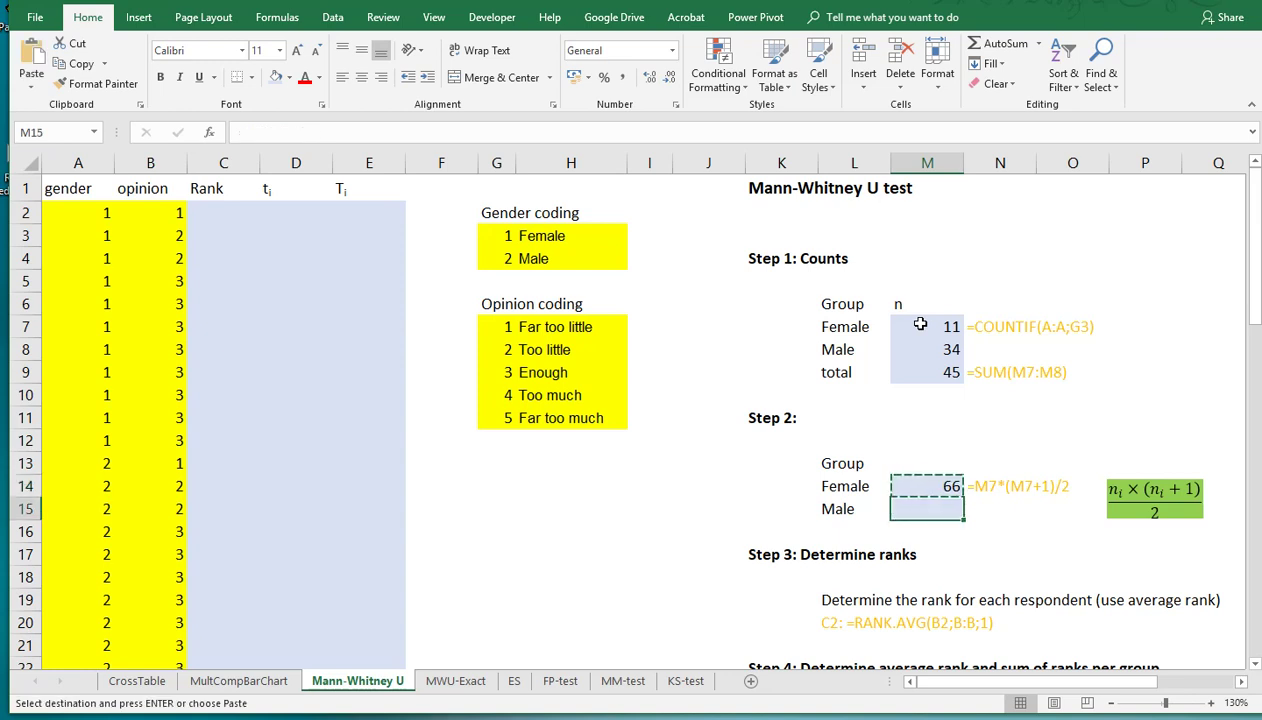
key("ctrl+v")
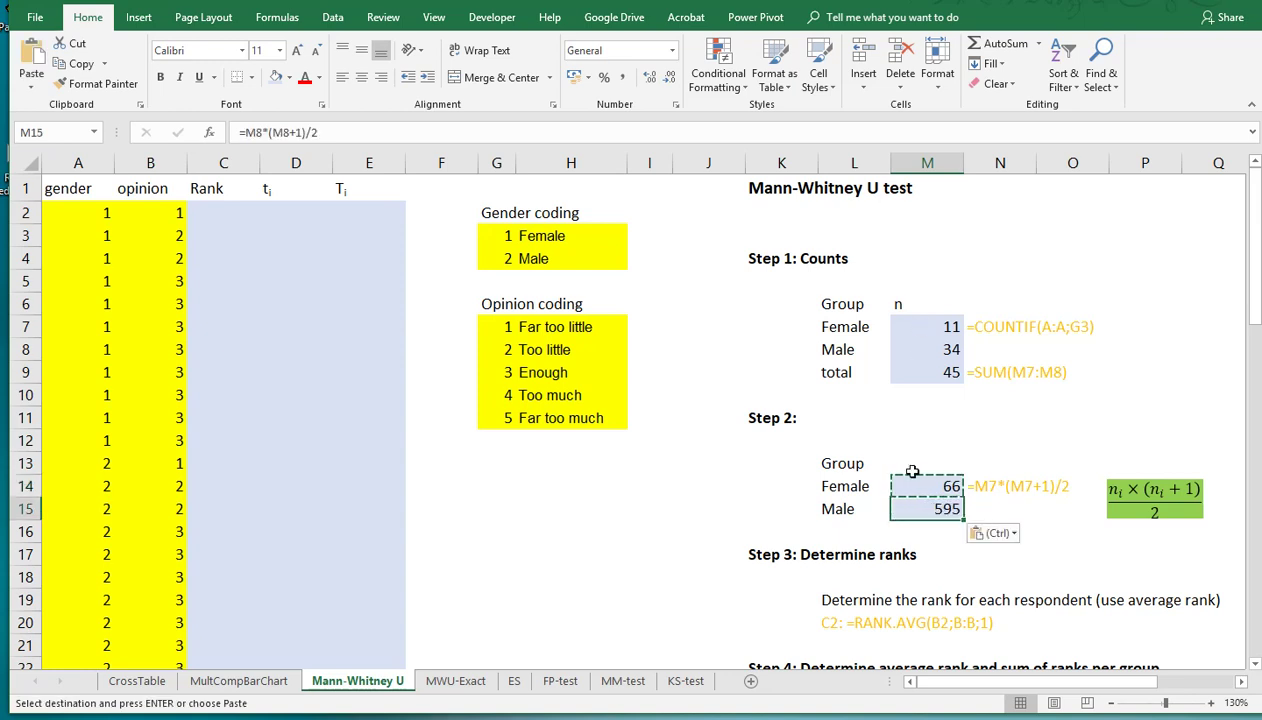
left_click(926, 347)
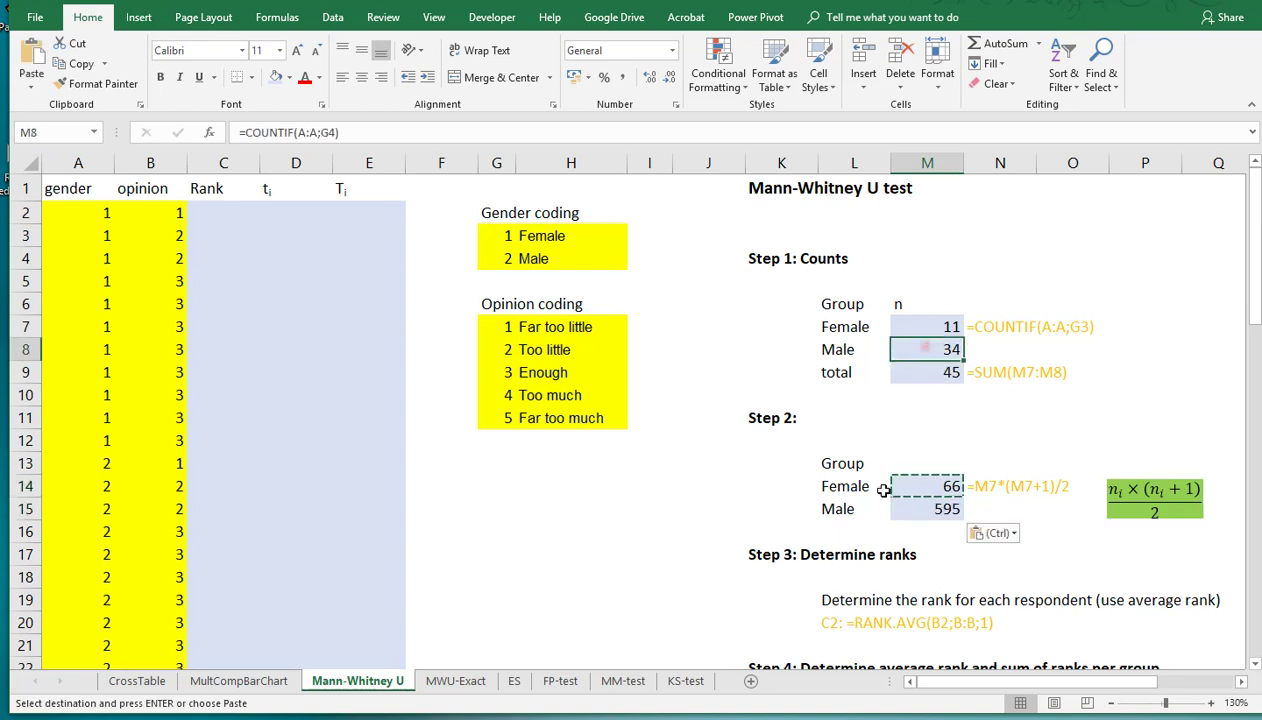
Enter =RANK.AVG(B2;B:B;1) in C2 to determine the first respondent's average rank in ascending order
scroll(882, 483, "down", 1)
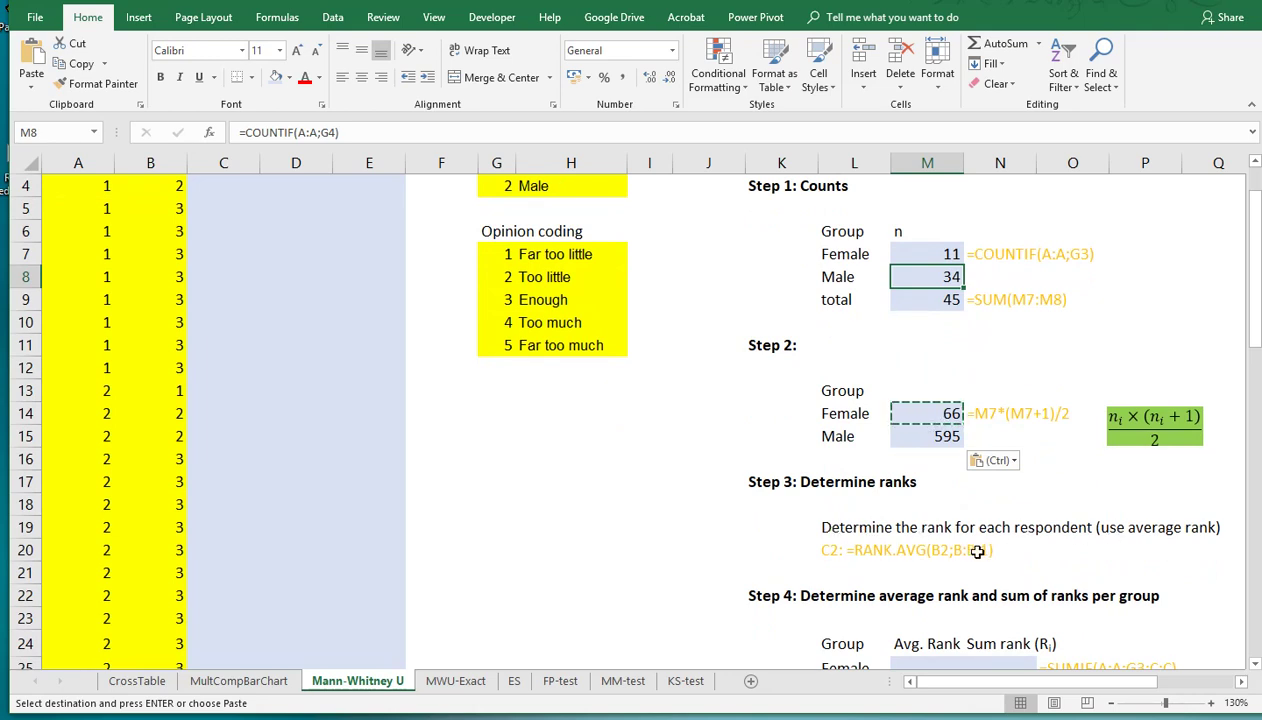
scroll(848, 512, "up", 1)
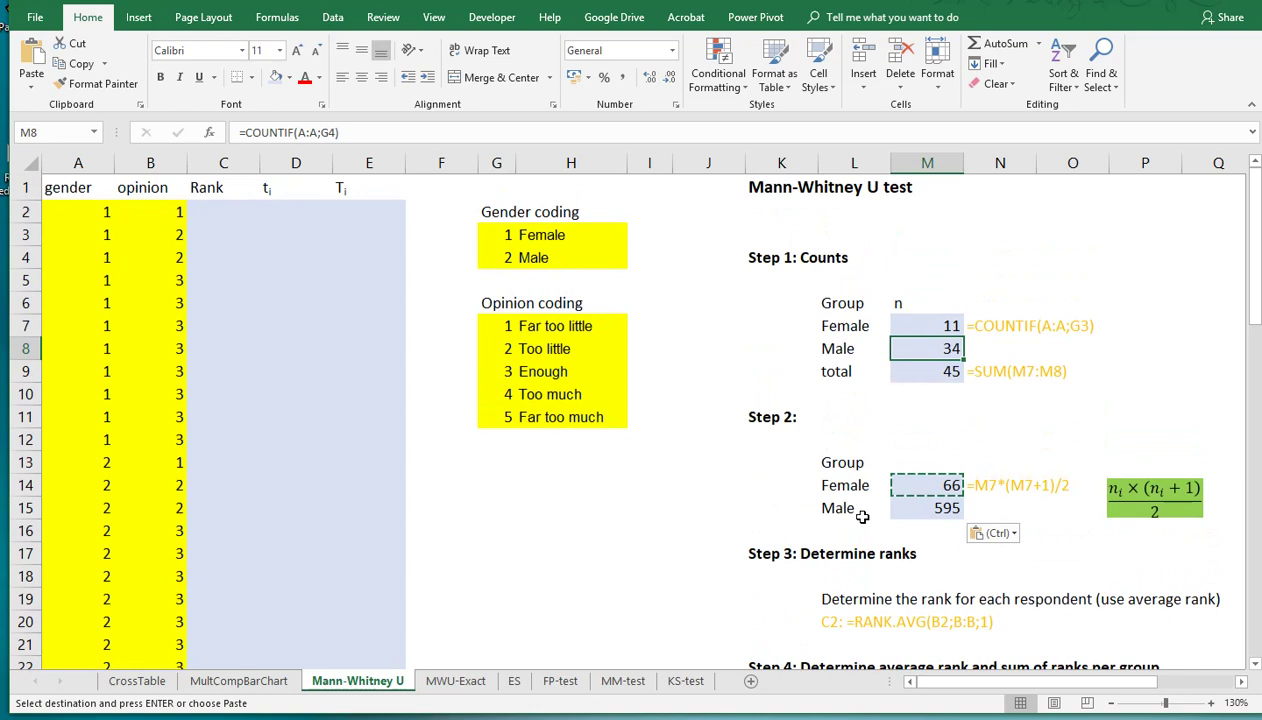
left_click(217, 217)
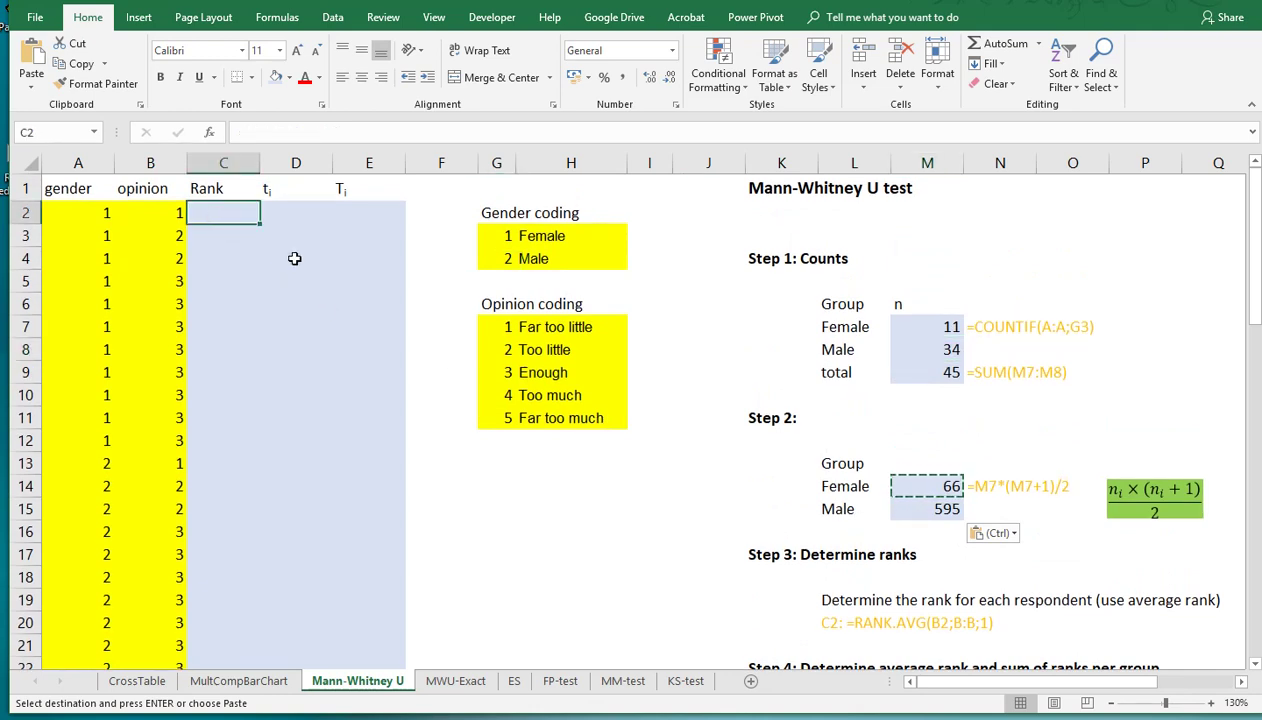
type("=RANK")
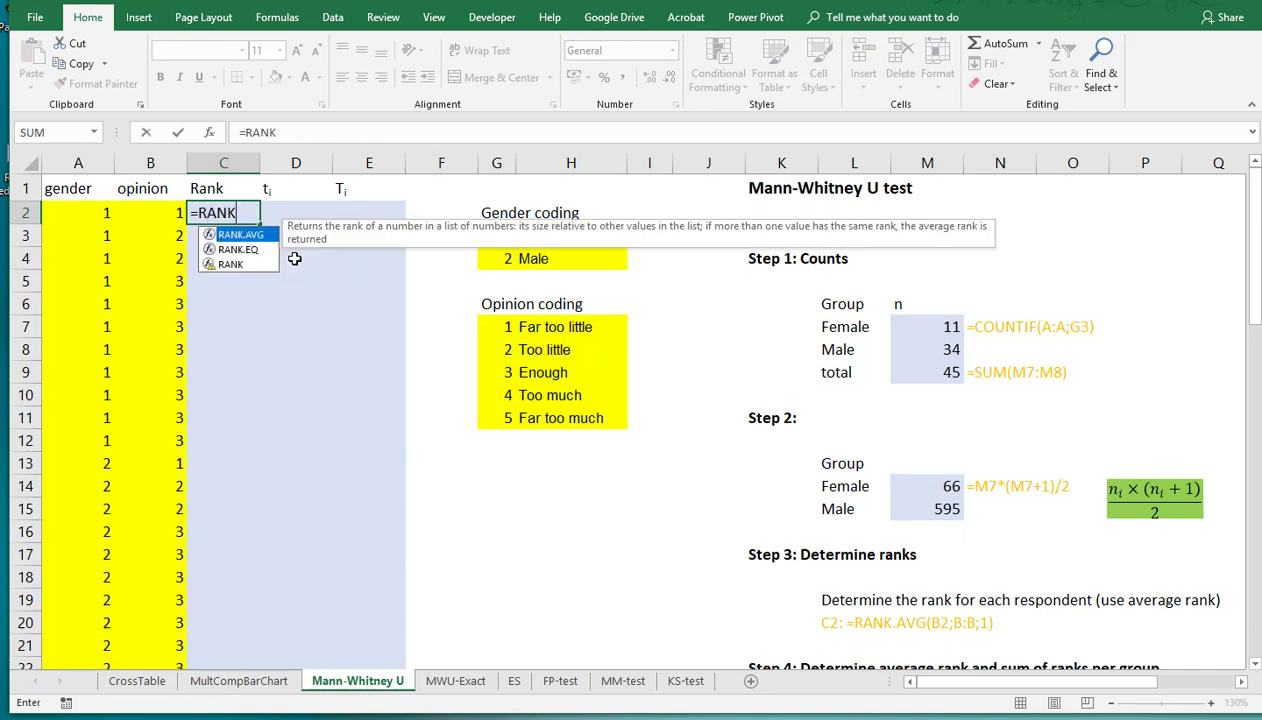
key("Tab")
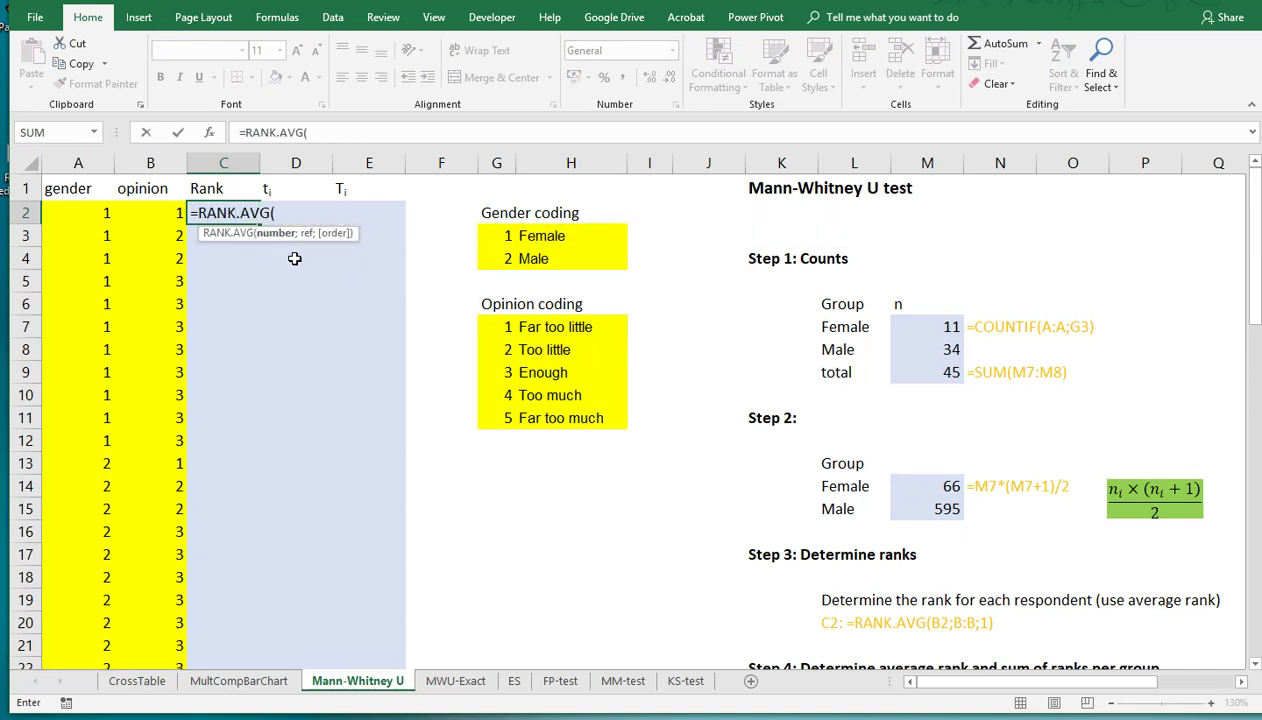
key("Left")
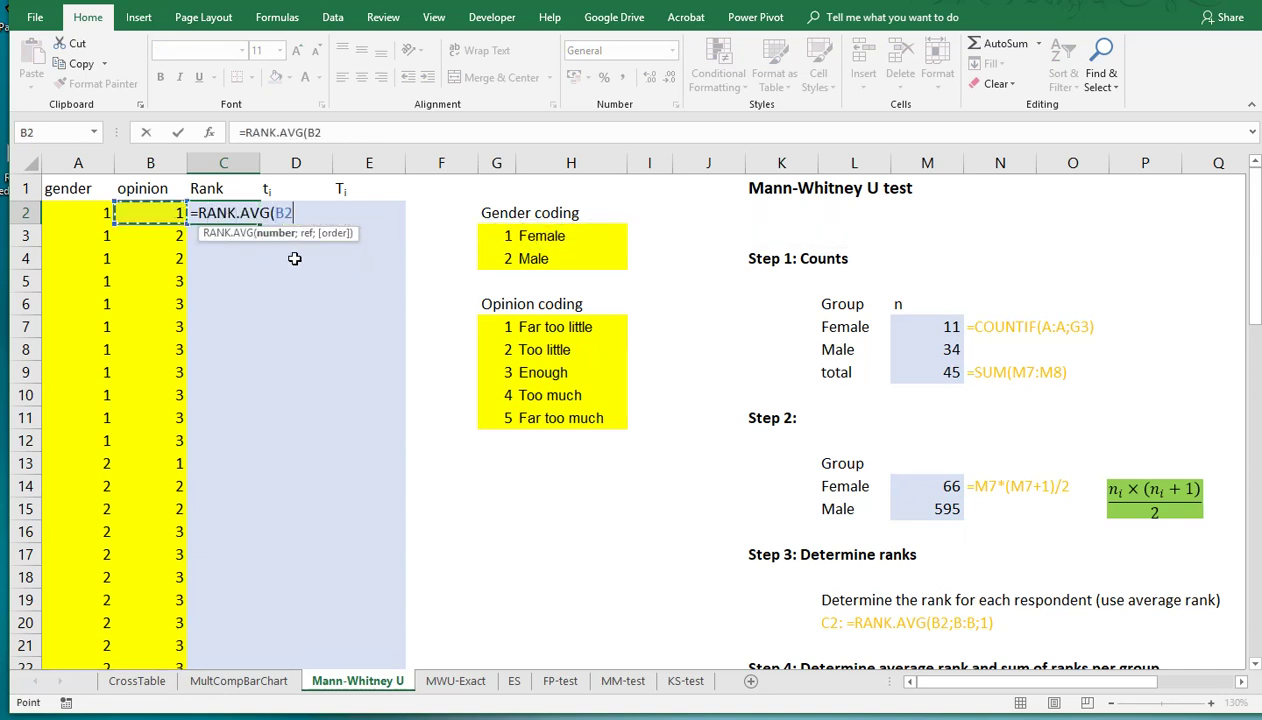
type(";B:B")
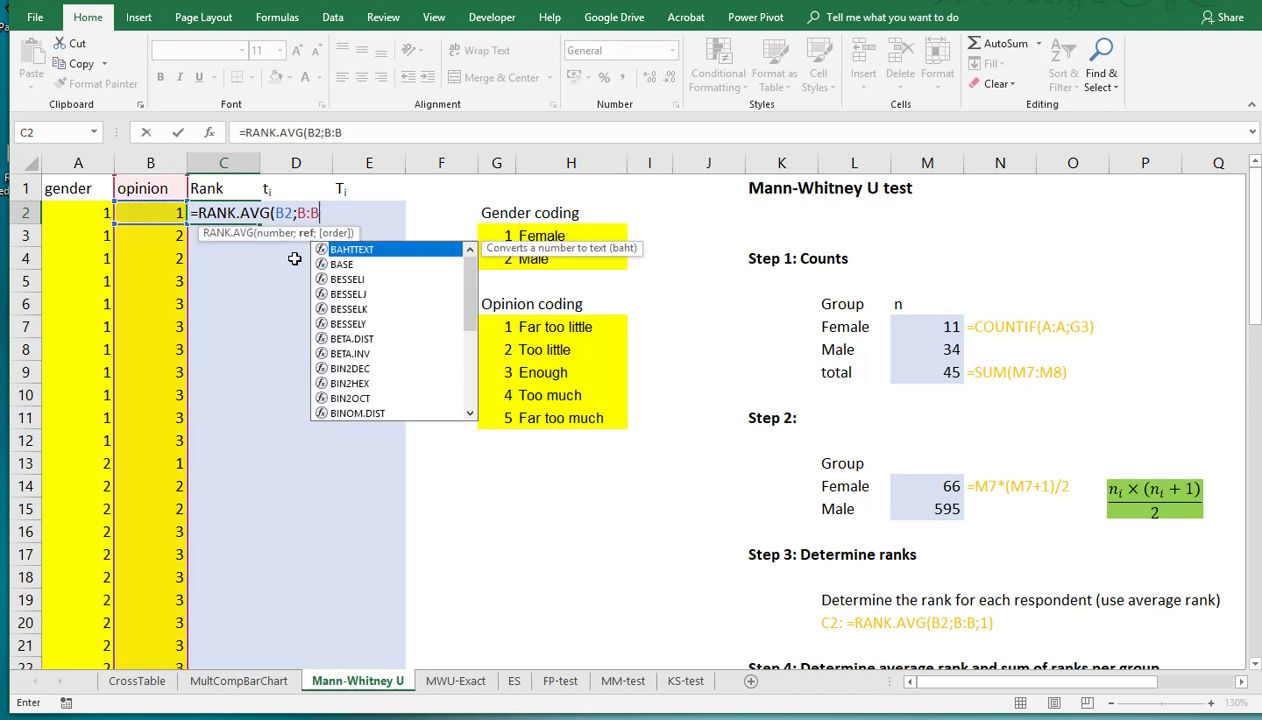
type(";1")
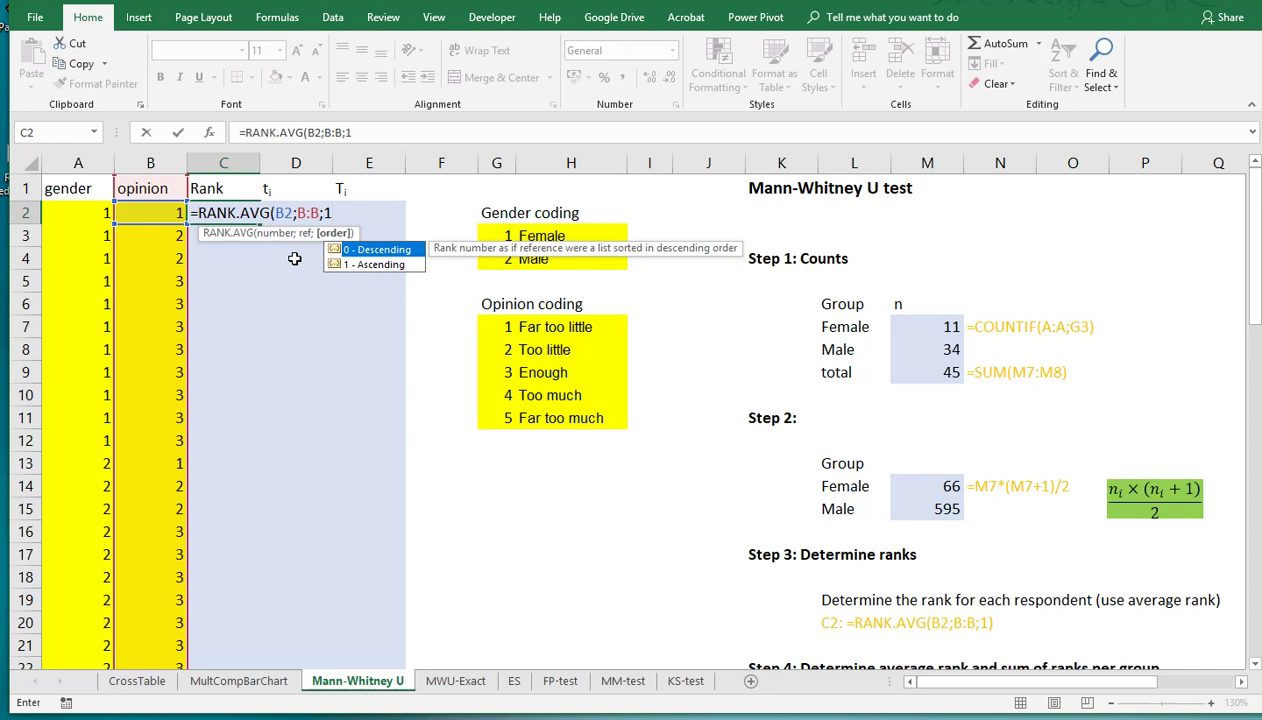
type(")")
key("Return")
Fill the rank formula from C2 down the Rank column to the last respondent in row 46
key("Up")
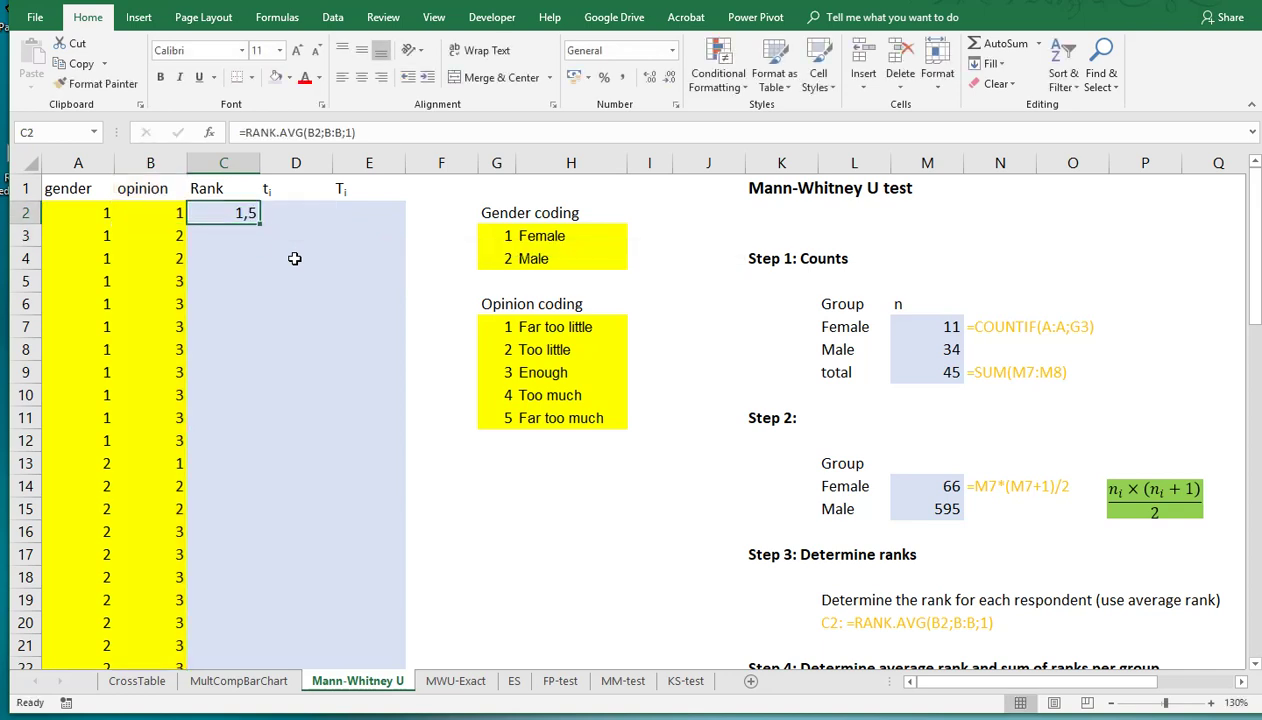
double_click(258, 224)
scroll(209, 317, "down", 5)
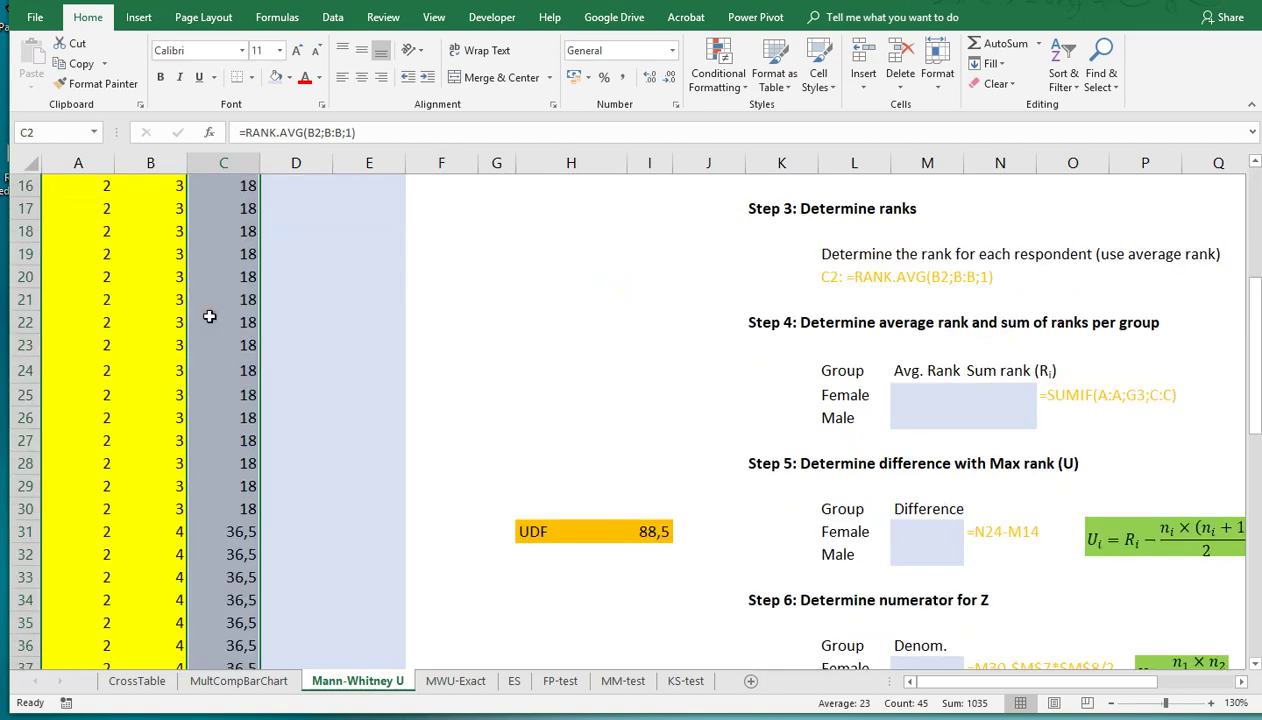
Enter =SUMIF(A:A;G3;C:C) in M25, the Female group's Avg. Rank cell of Step 4
scroll(209, 317, "down", 4)
scroll(211, 315, "up", 9)
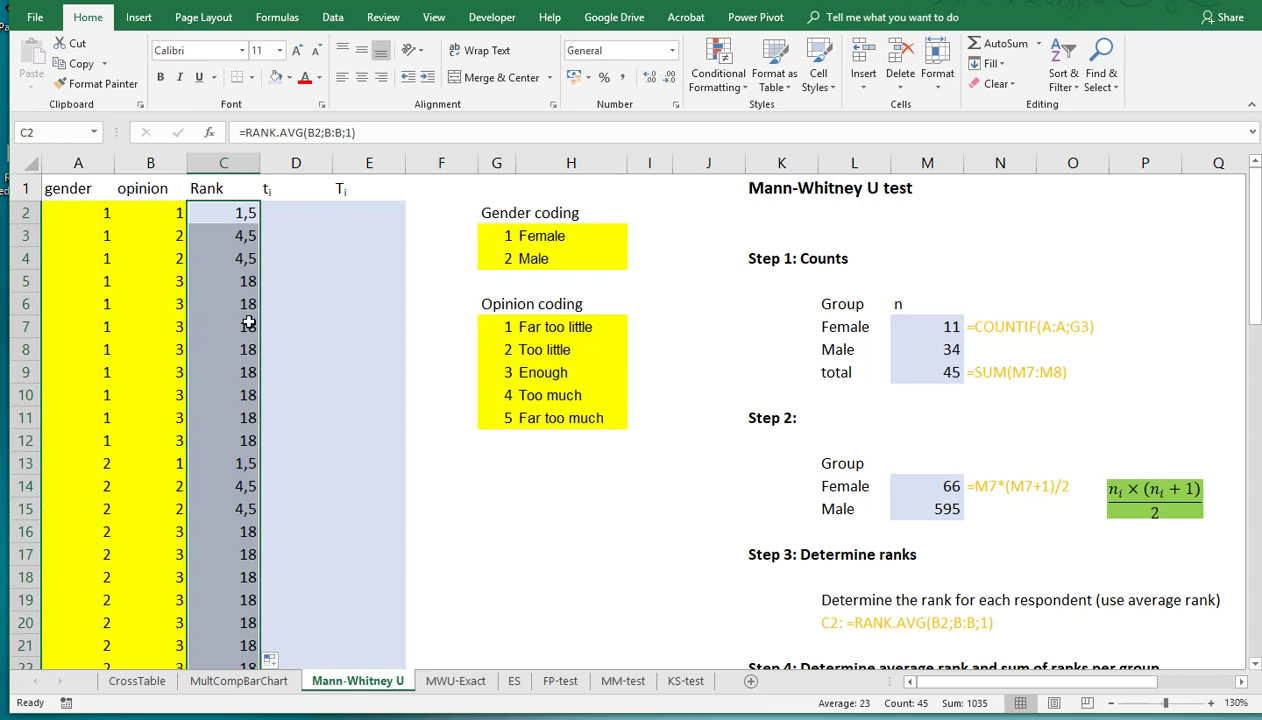
scroll(248, 322, "down", 1)
scroll(905, 480, "down", 1)
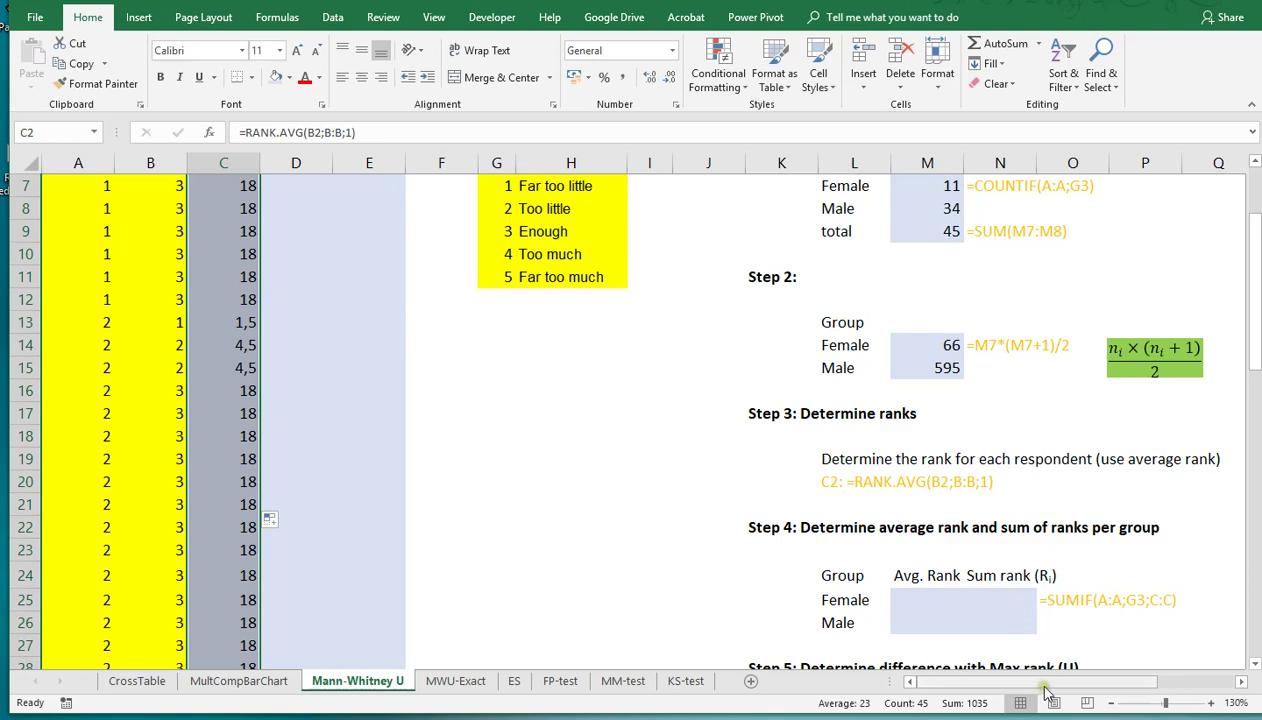
mouse_move(1042, 684)
left_mouse_down()
mouse_move(1084, 689)
mouse_move(1052, 688)
left_mouse_up()
left_click(842, 596)
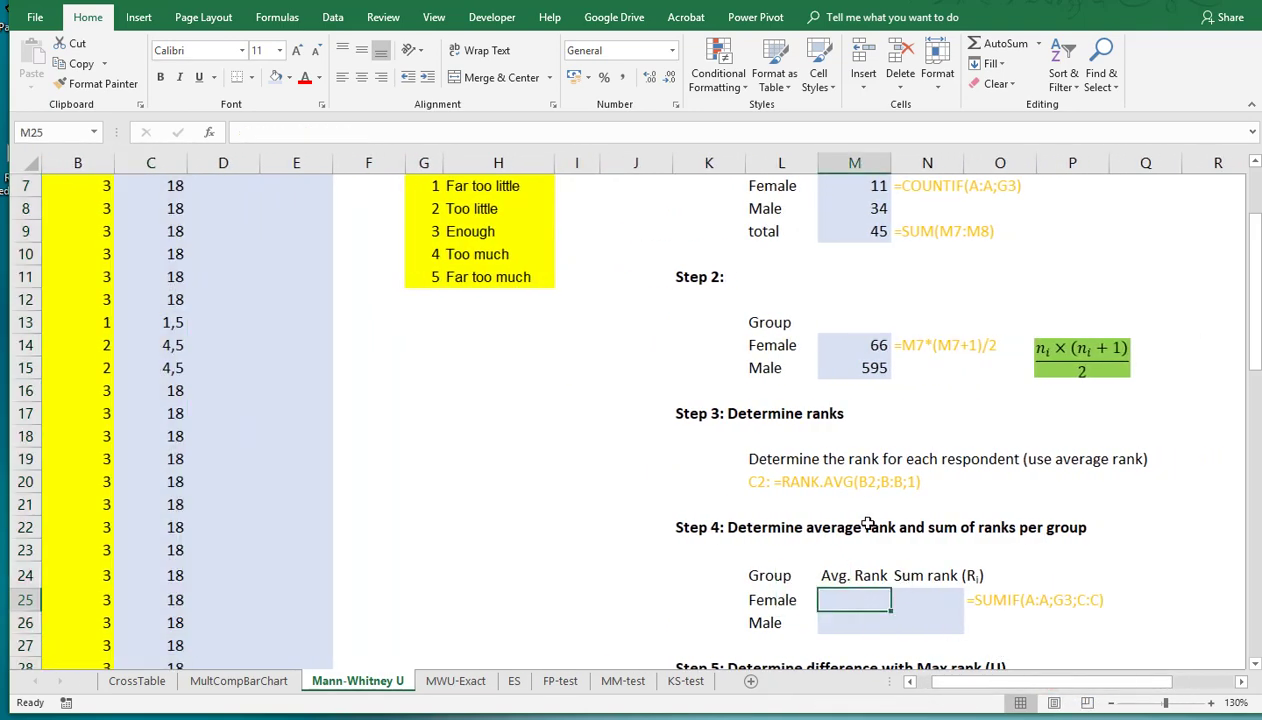
type("=")
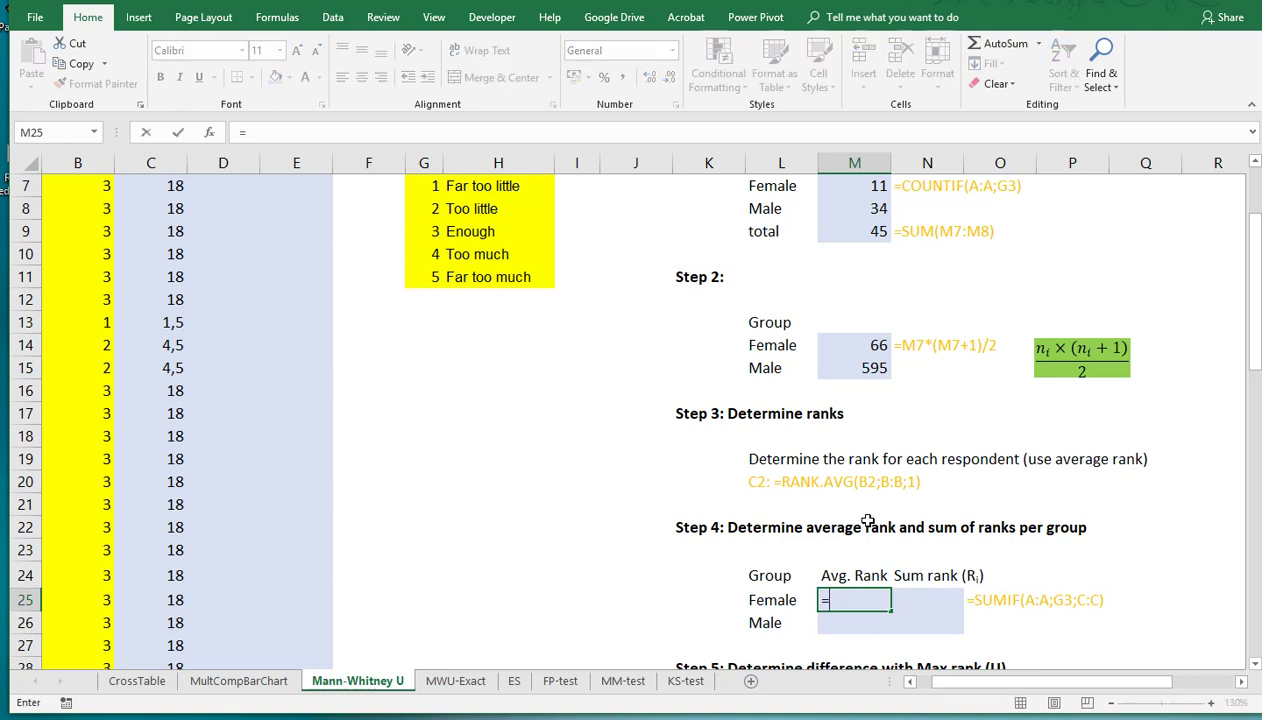
type("SUMIF")
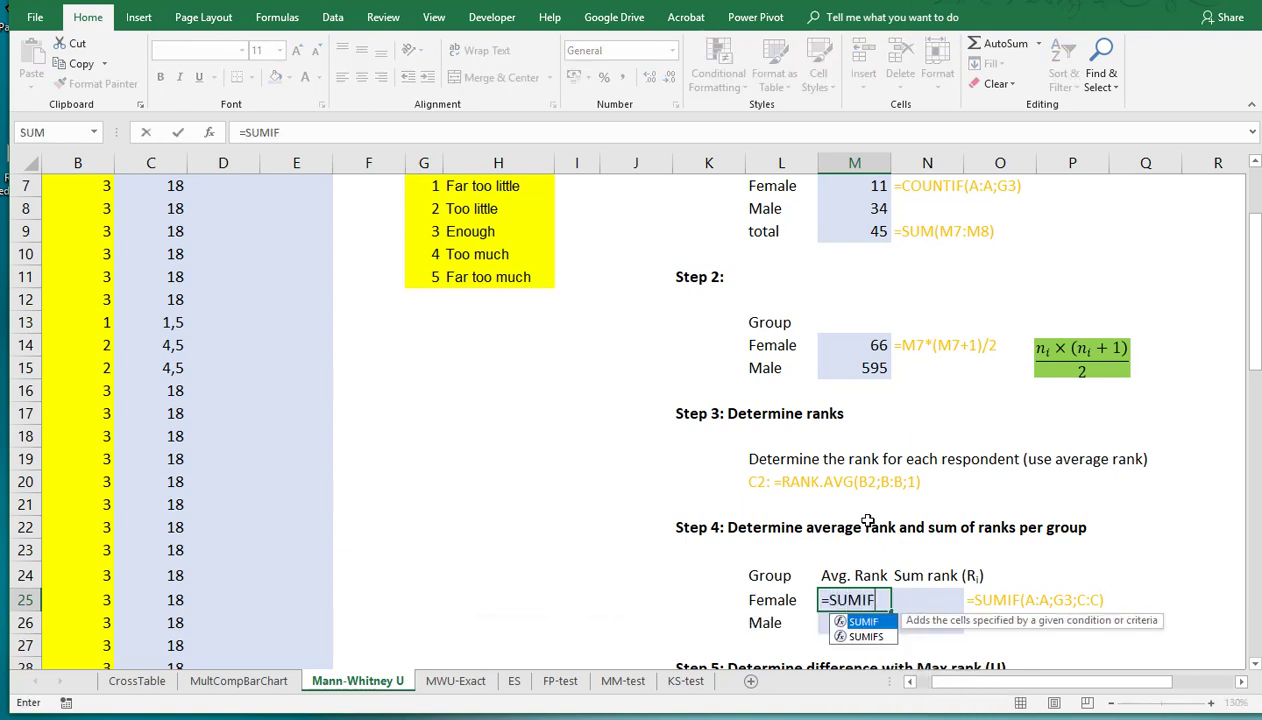
type("(")
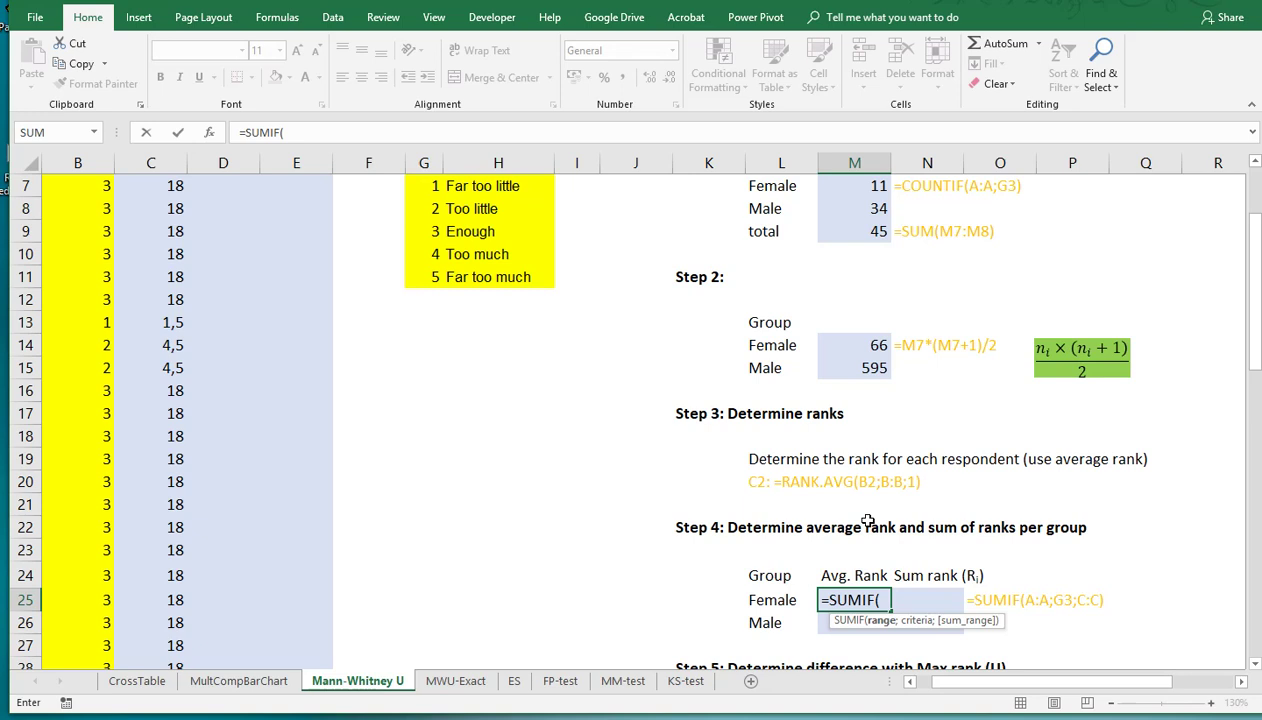
type("A:A")
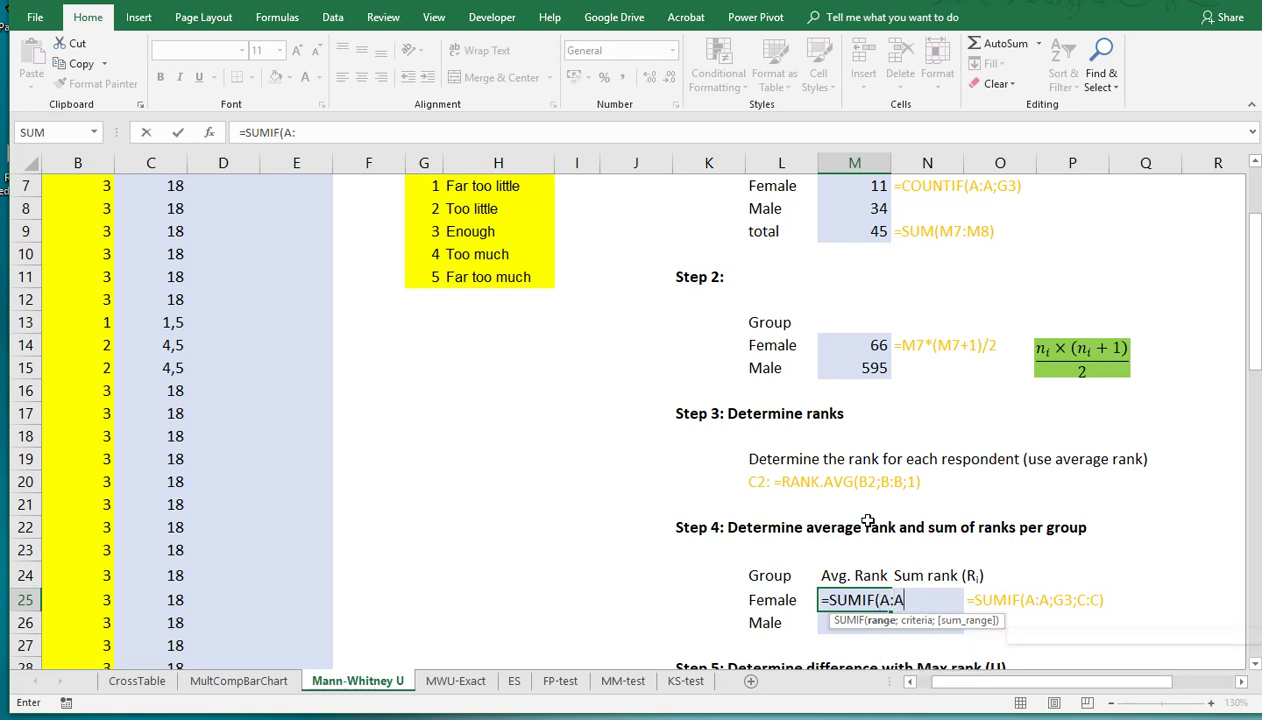
type(";")
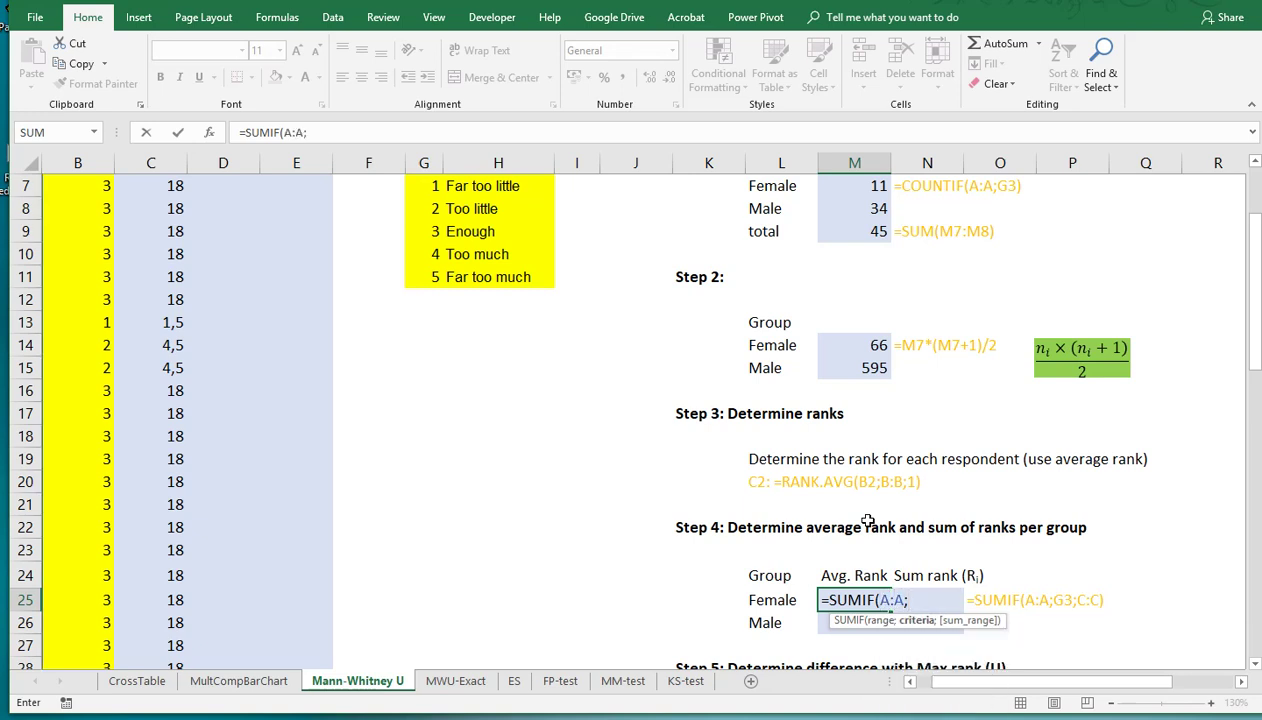
scroll(572, 417, "up", 2)
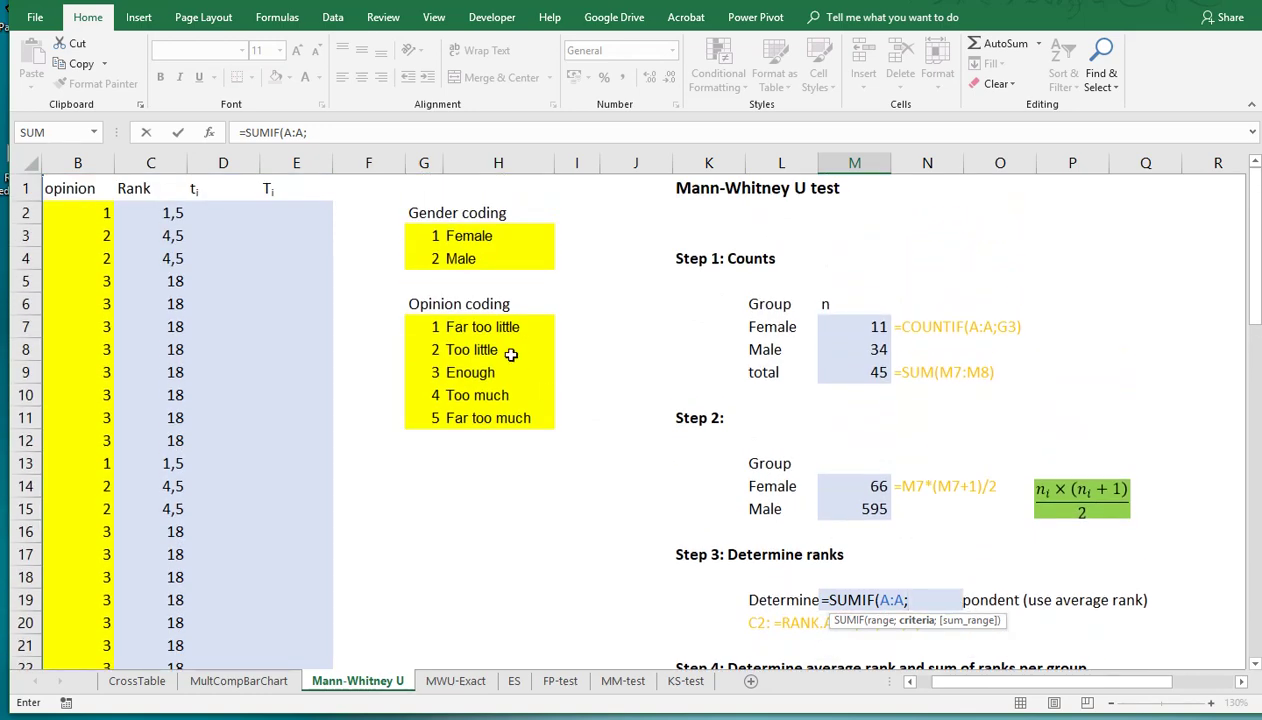
left_click(428, 238)
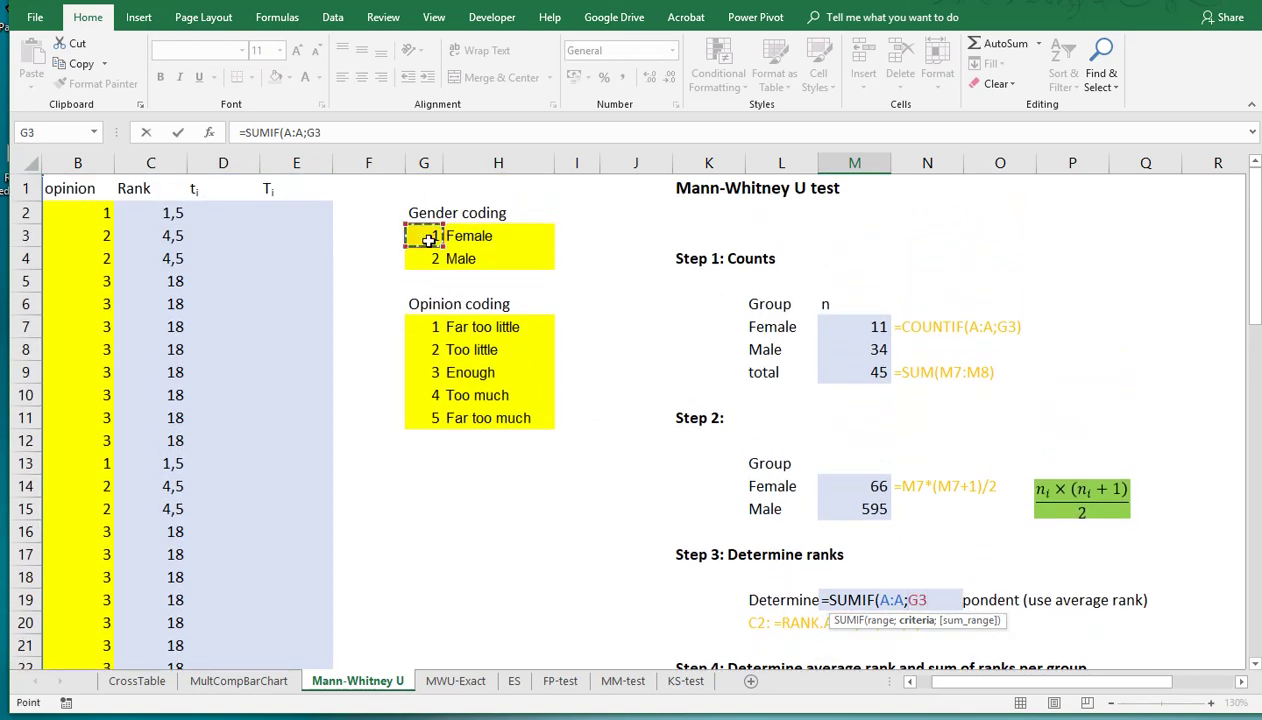
type(";")
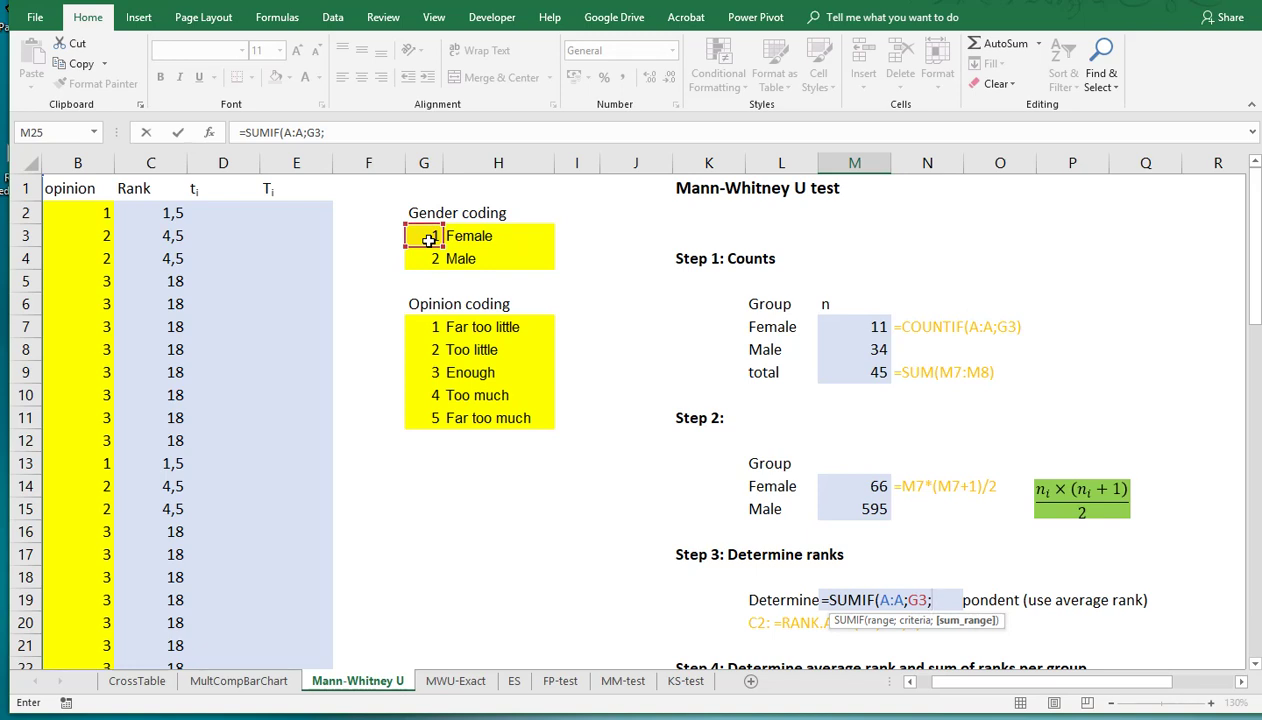
type("C:C")
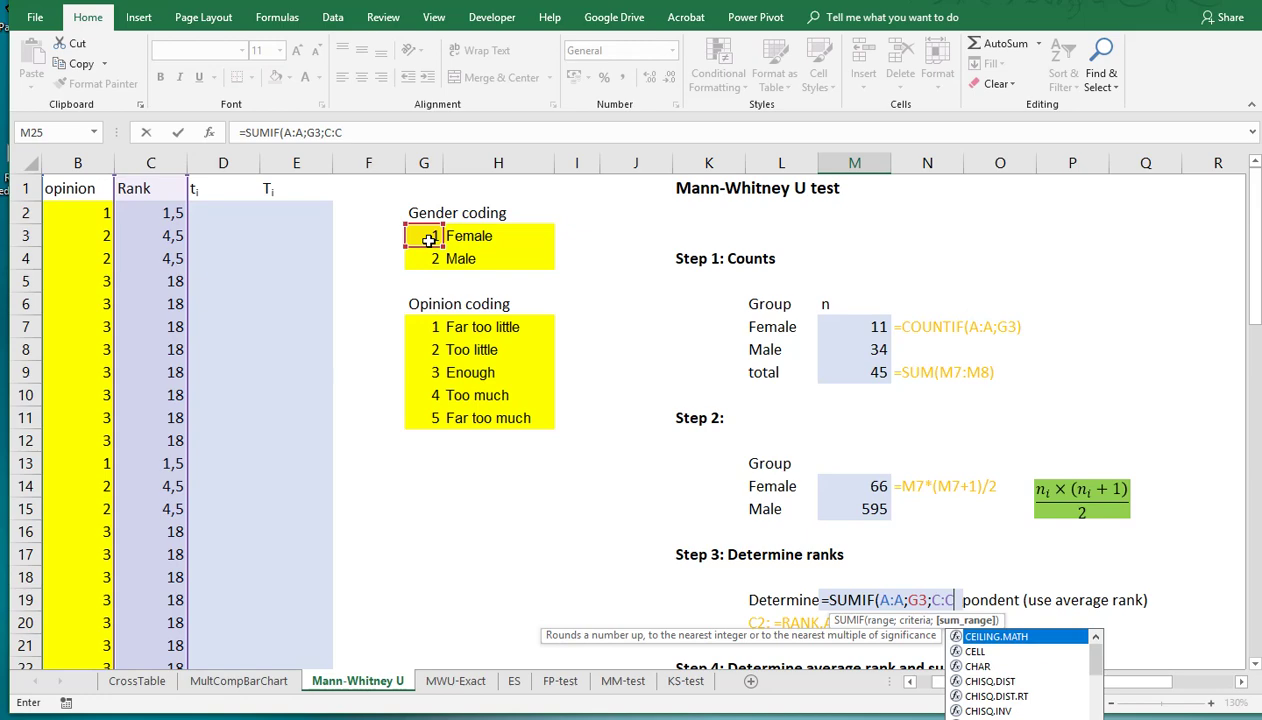
type(")")
key("ctrl+Return")
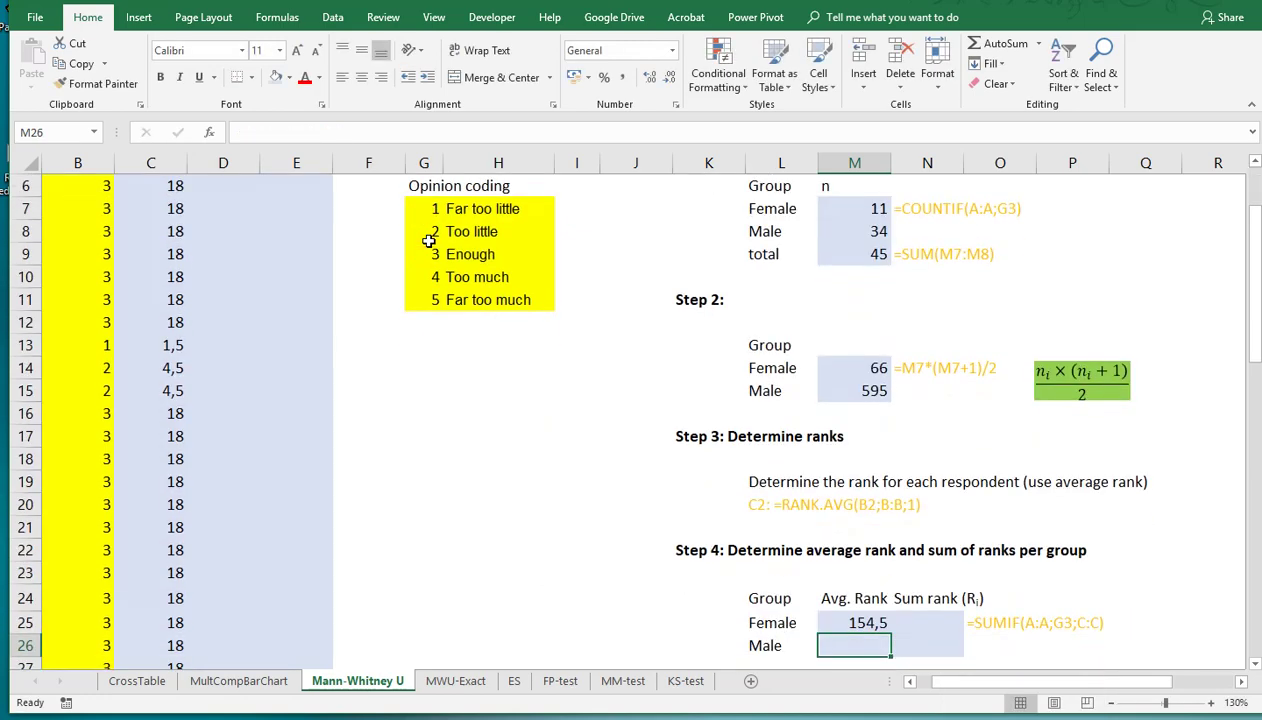
Copy the SUMIF formula from M25 to M26 for the Male group and check the cells it refers to
key("ctrl+c")
key("Down")
key("ctrl+v")
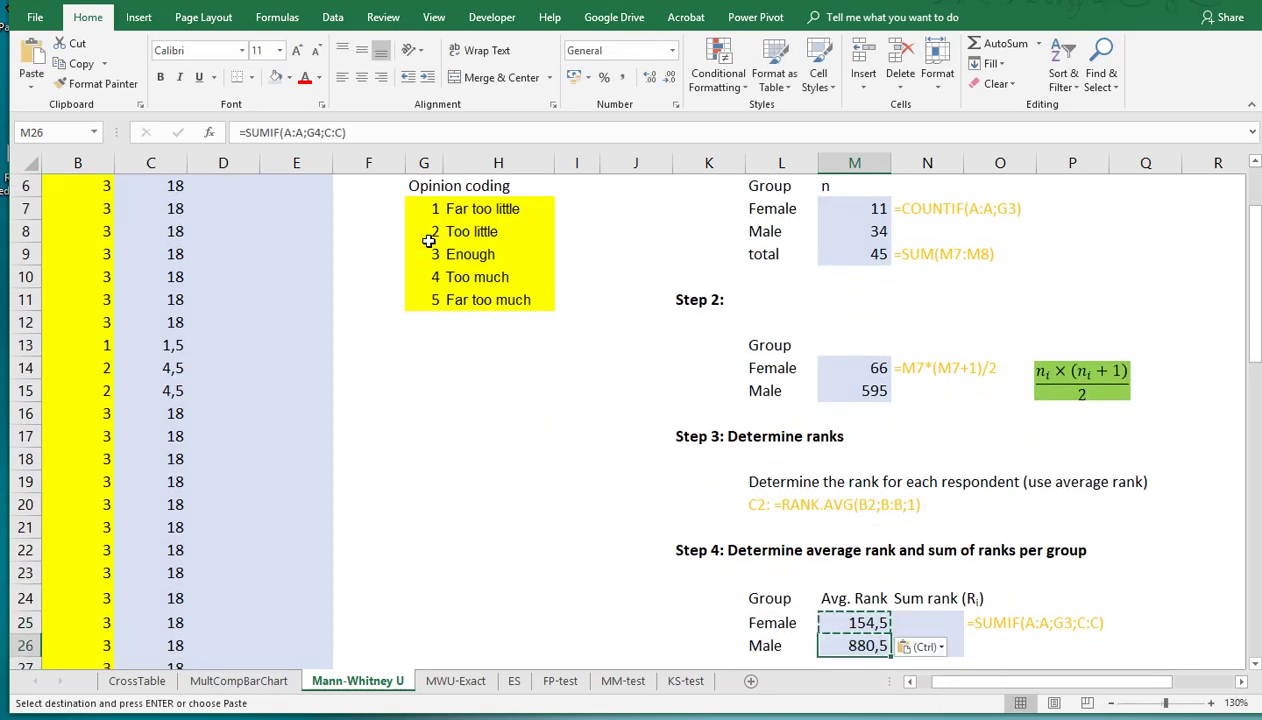
key("F2")
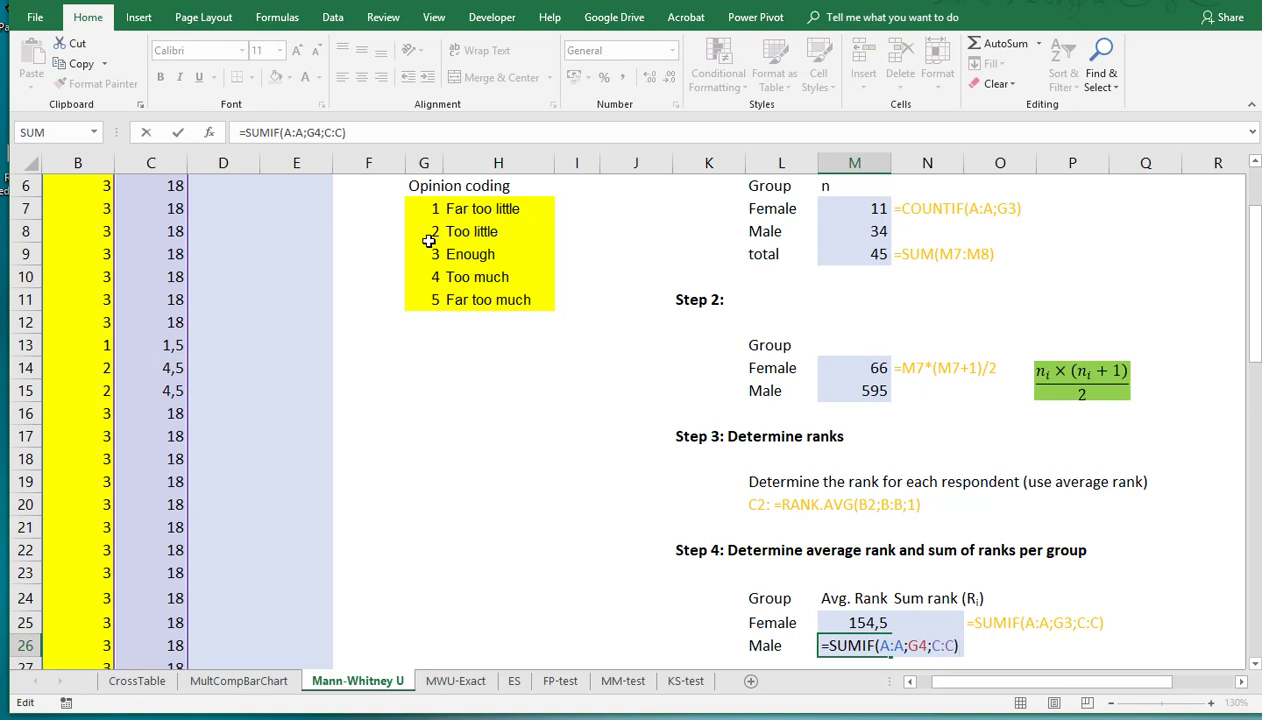
key("Escape")
Enter =SUMIF(A:A;G3;C:C) in N25 as the Female group's sum of ranks
key("Right")
key("Up")
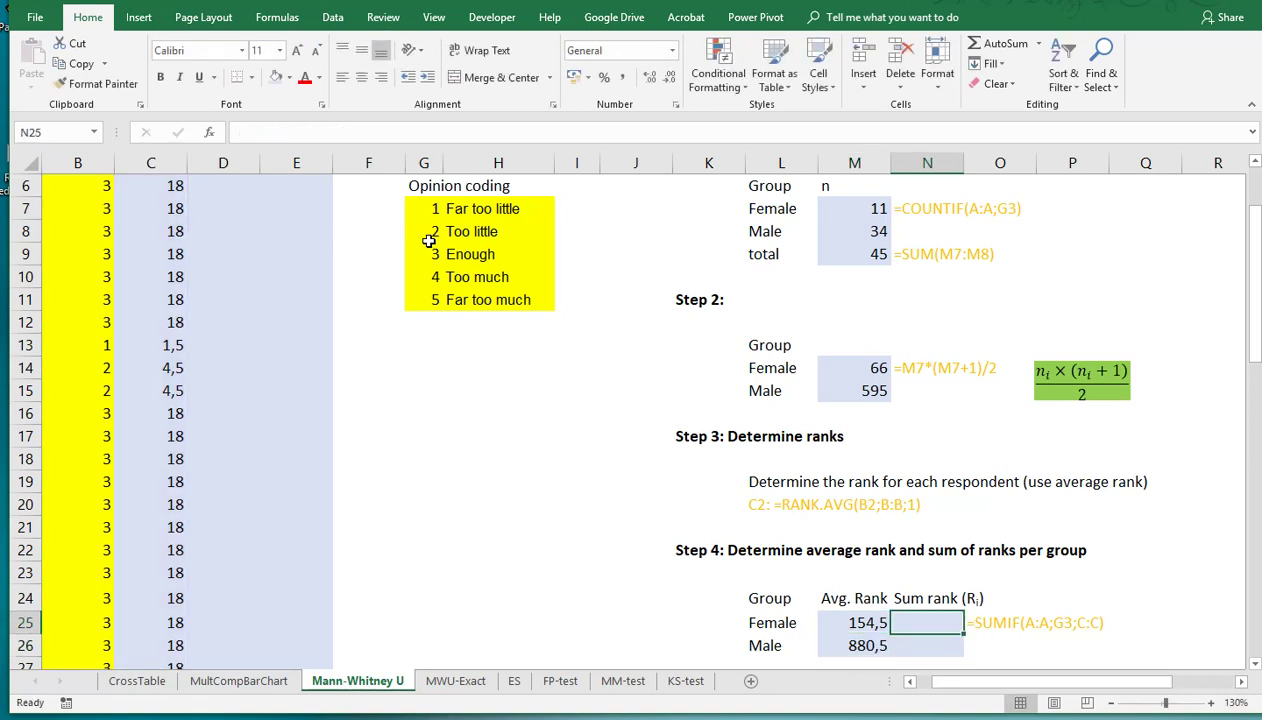
type("=")
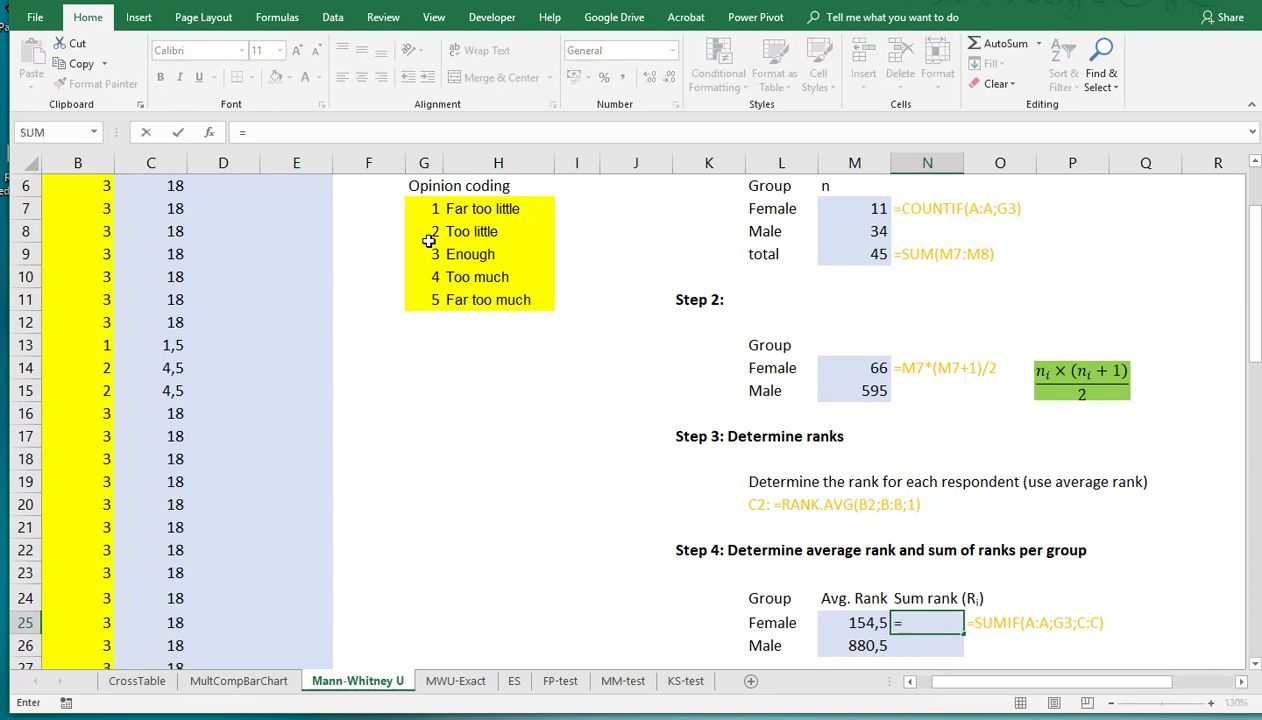
type("sumif")
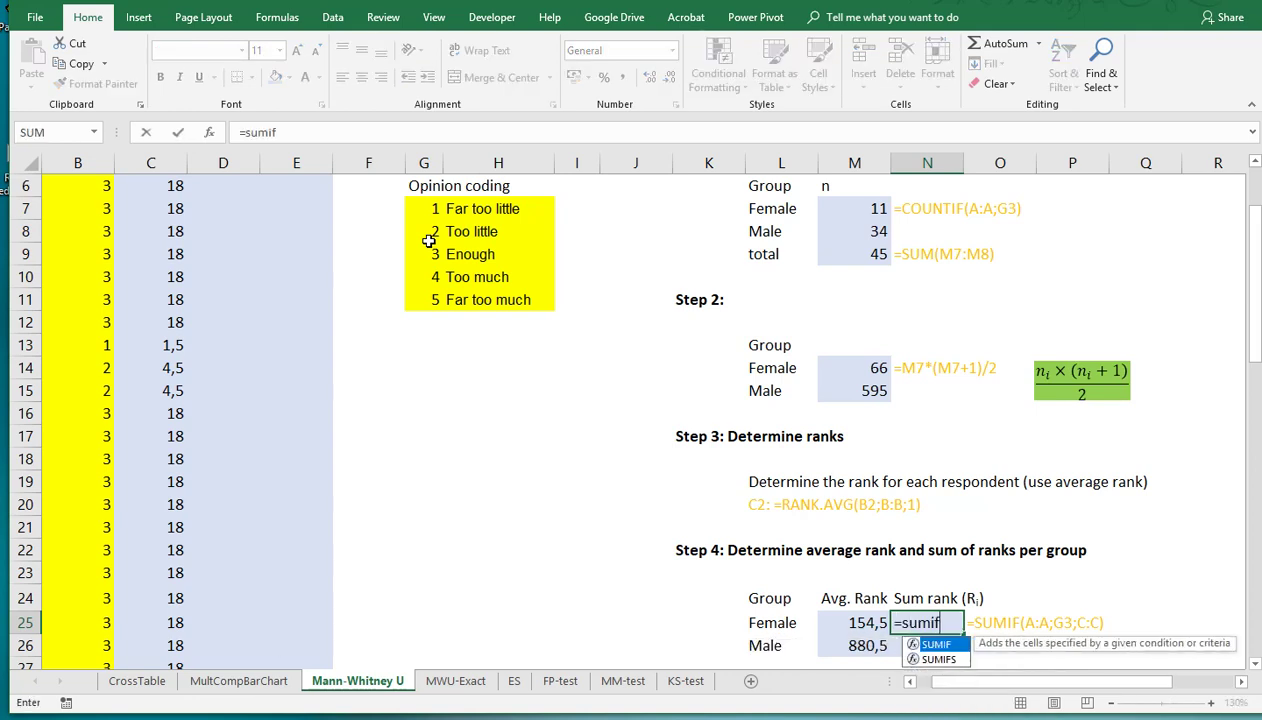
type("(A:A;")
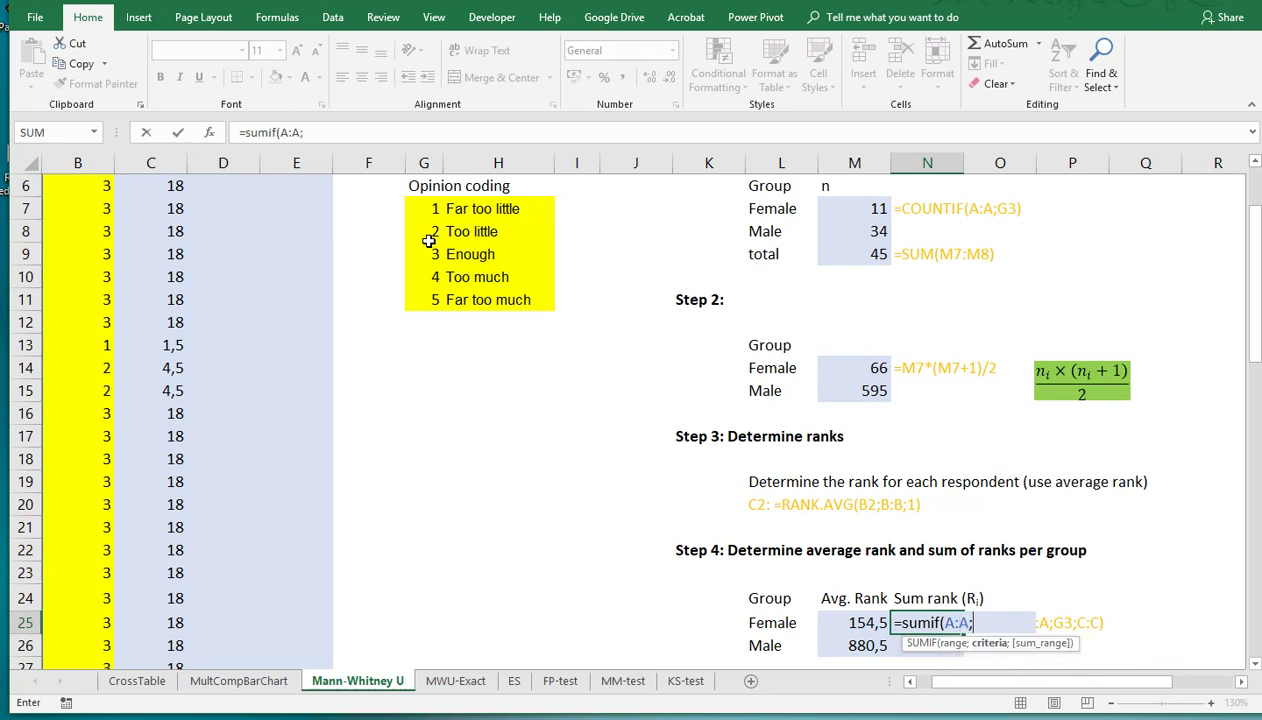
type("G3;C:C)")
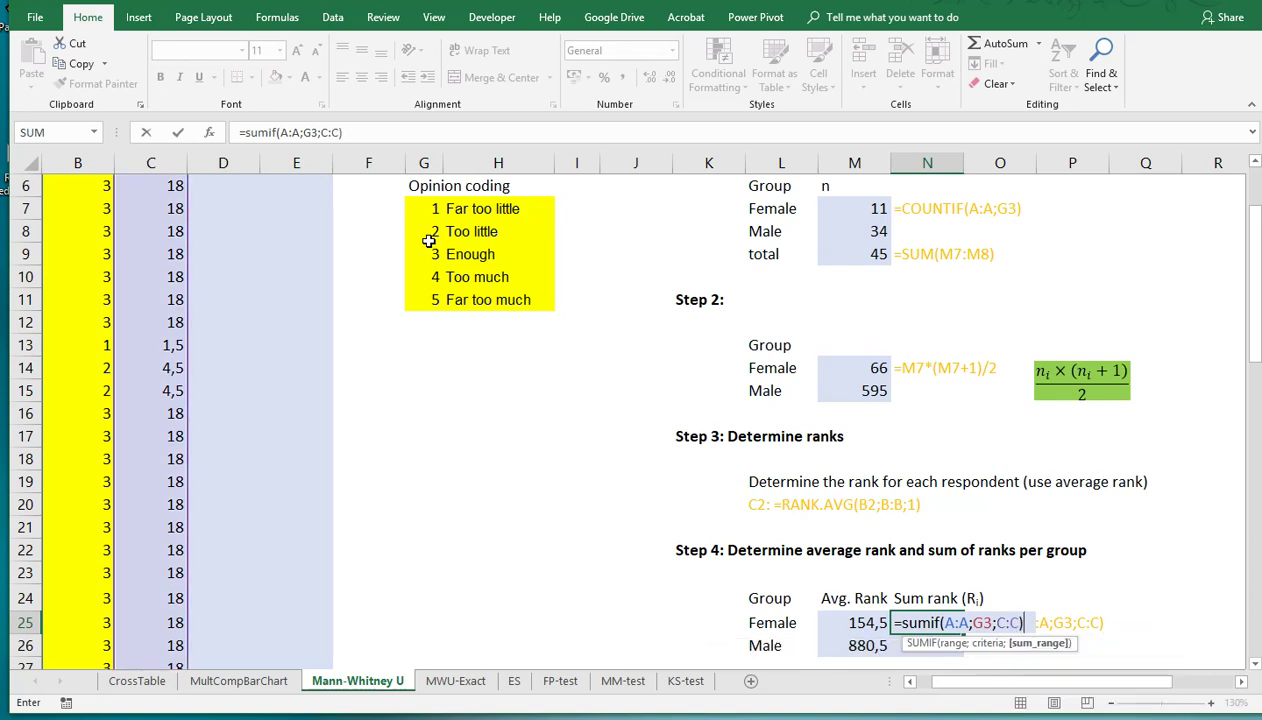
key("Return")
Copy the sum-of-ranks formula from N25 to N26 for the Male group
key("Up")
key("ctrl+c")
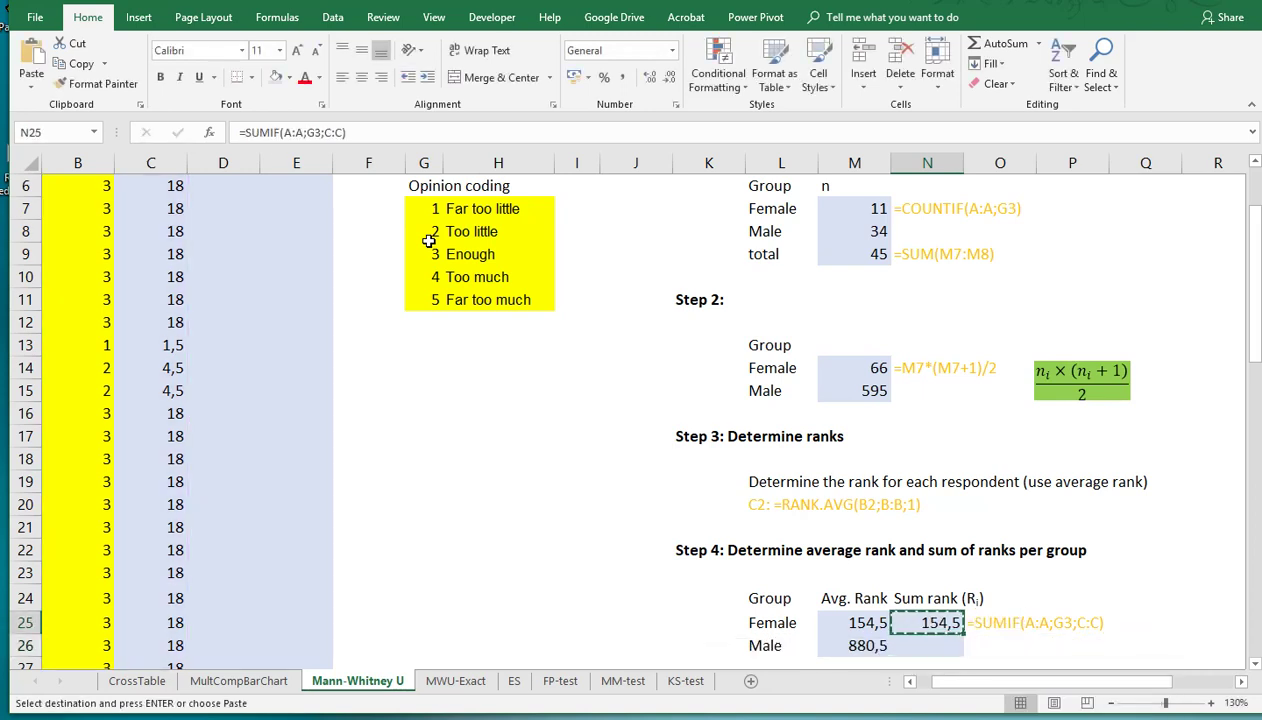
key("Down")
key("ctrl+v")
Change the function in M25 from SUMIF to AVERAGEIF so it computes the Female group's average rank
key("Left")
key("Up")
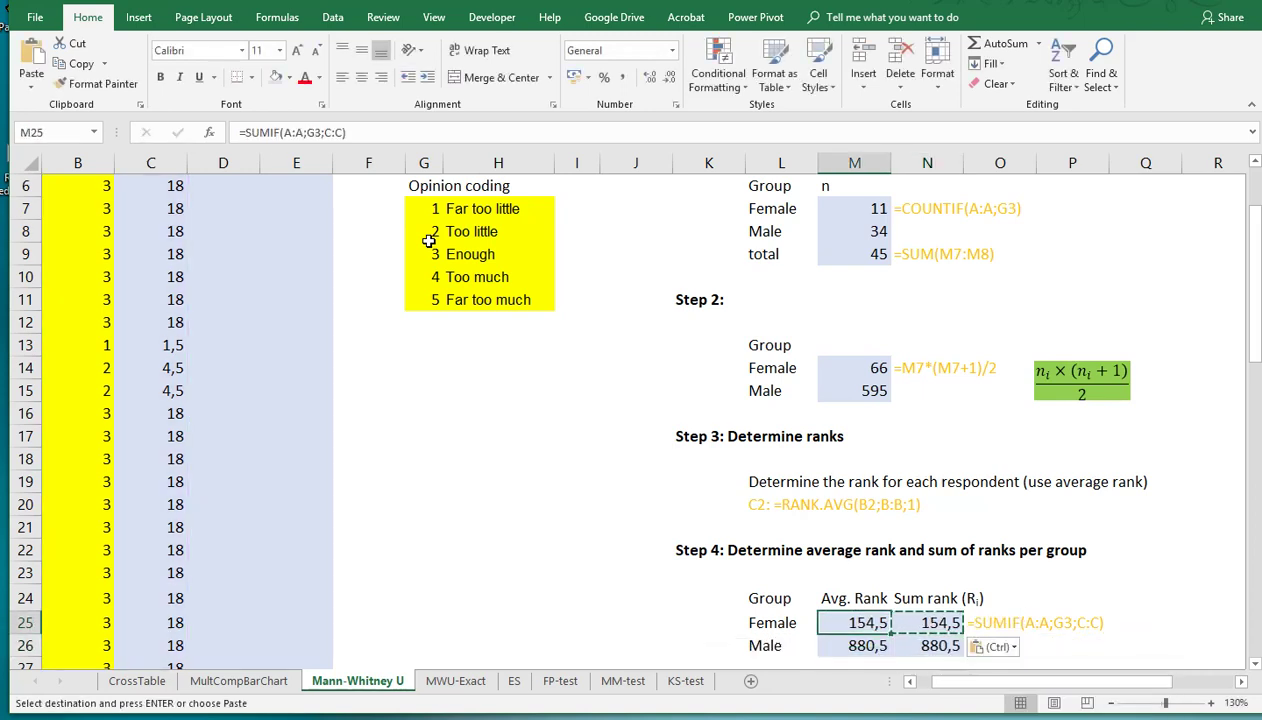
key("F2")
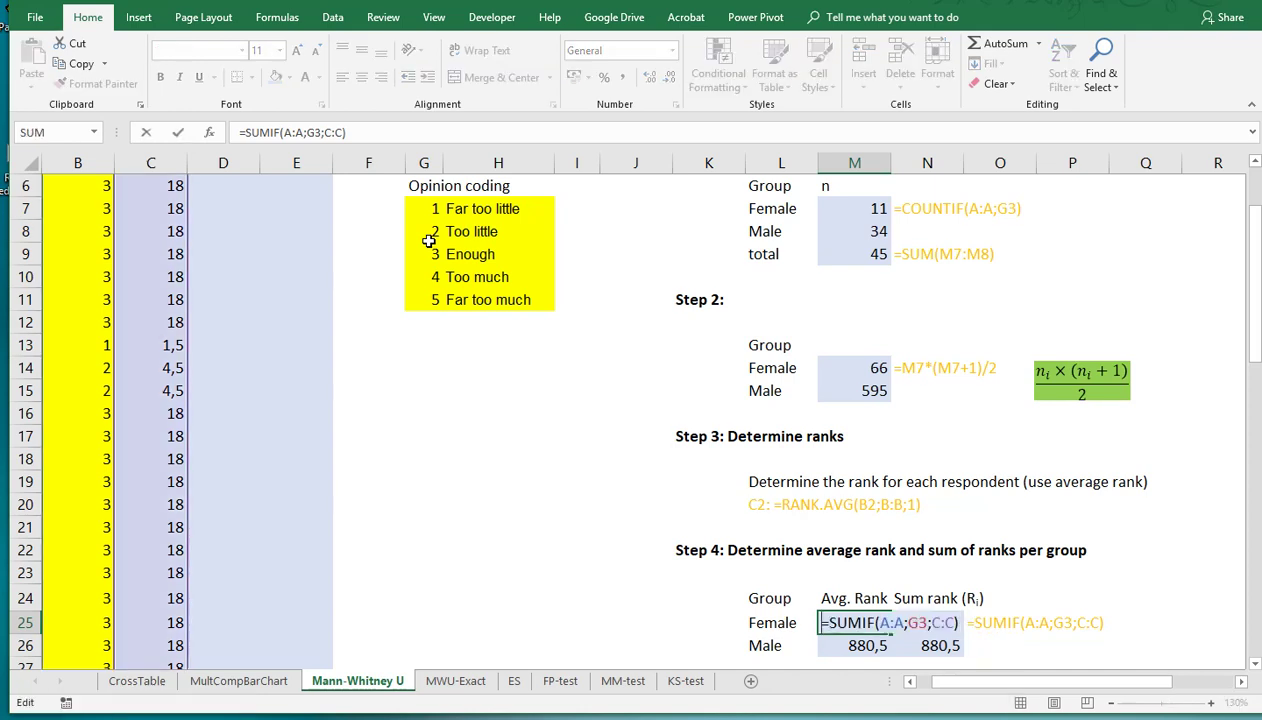
key("shift+Right")
key("shift+Right")
key("shift+Right")
type("AVERA")
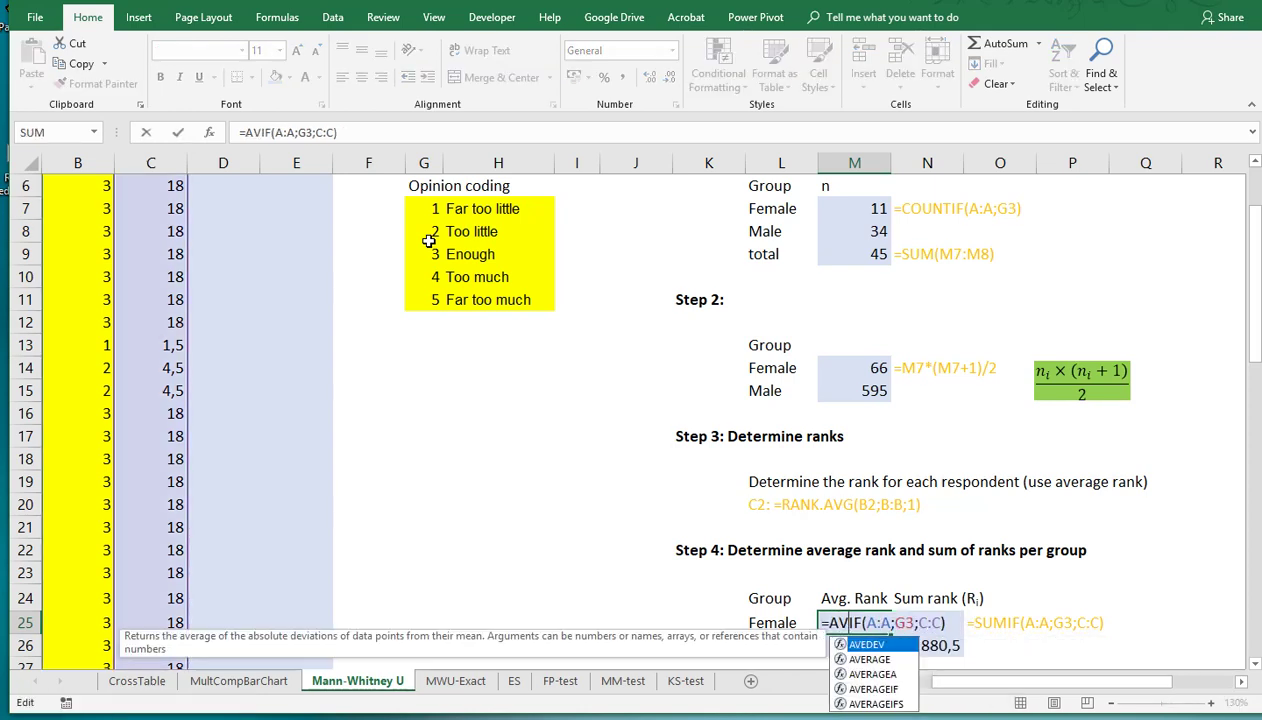
type("GE")
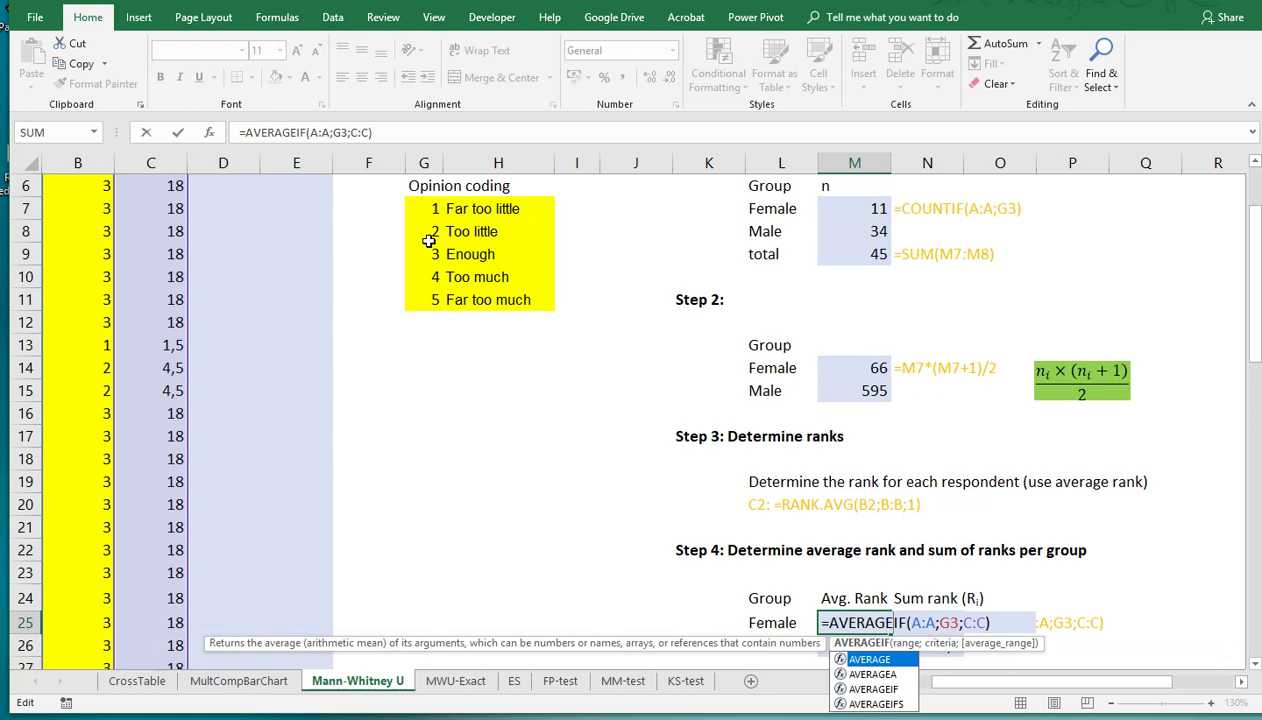
key("Return")
Copy the AVERAGEIF formula from M25 to M26 for the Male group's average rank
key("Up")
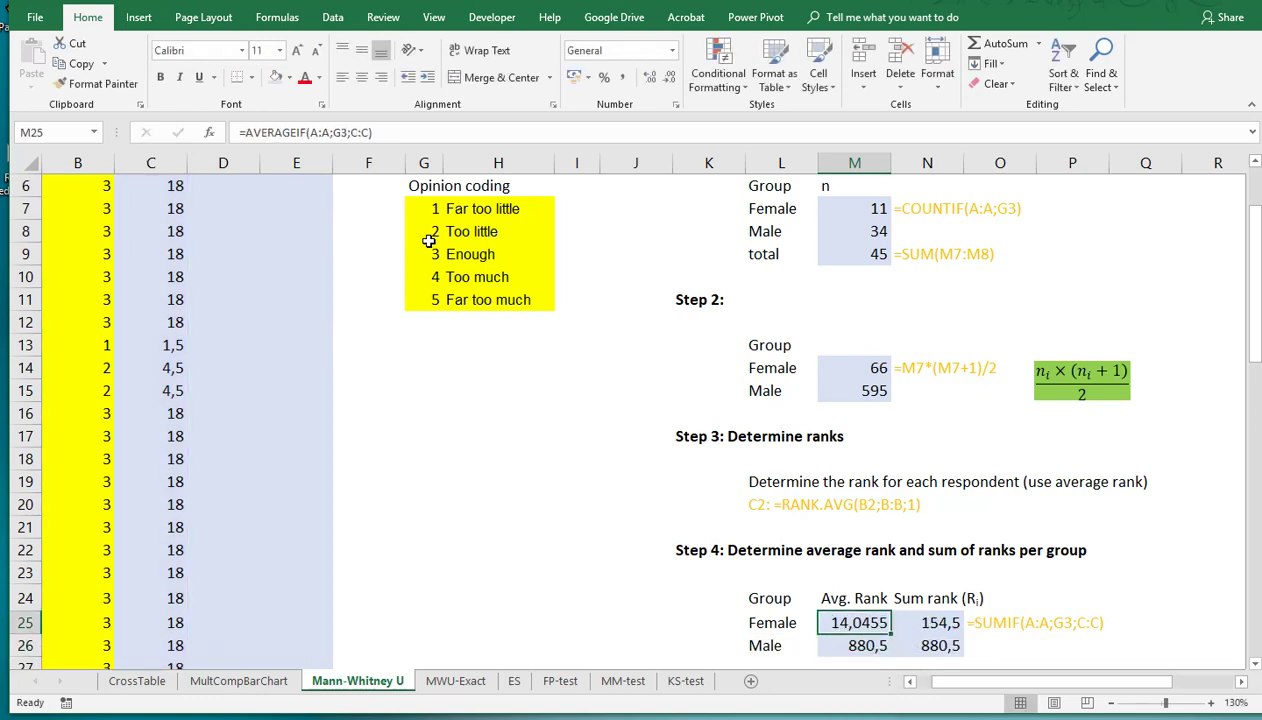
key("ctrl+c")
key("Down")
key("ctrl+v")
key("Down")
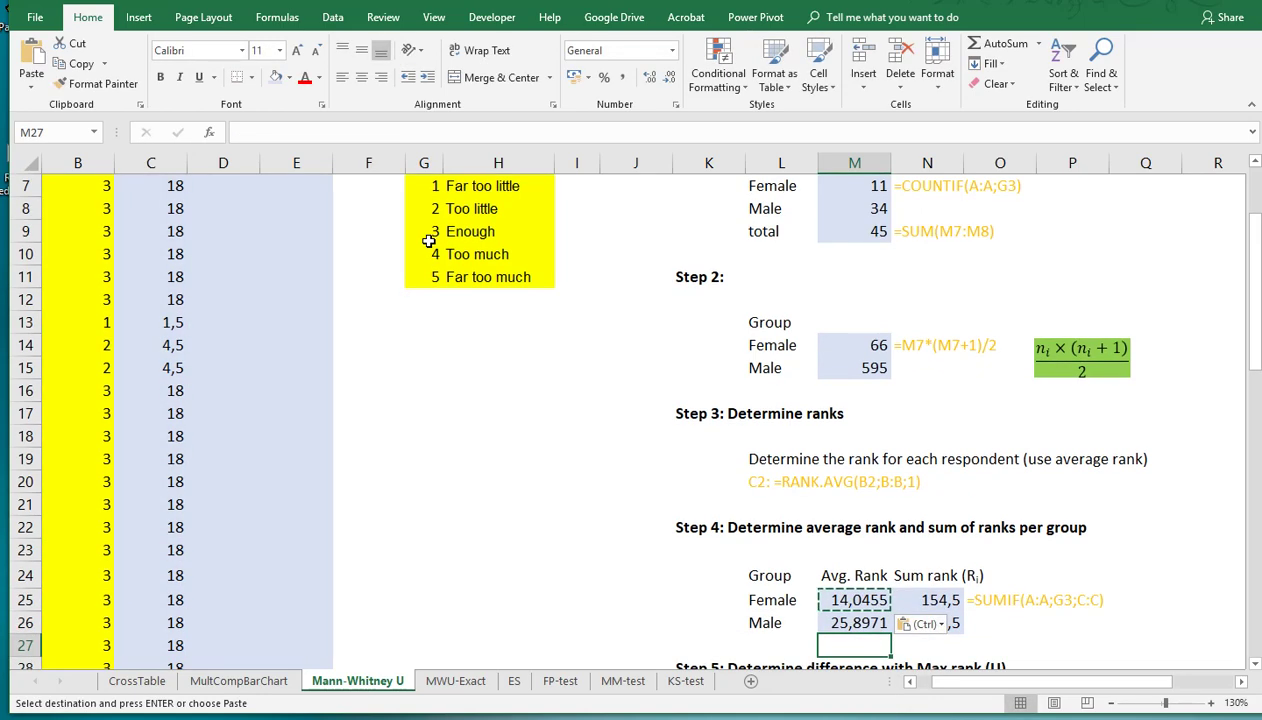
Examine the Step 5 difference cells together with the Female values in M14 and N25 that its formula uses
scroll(902, 527, "down", 3)
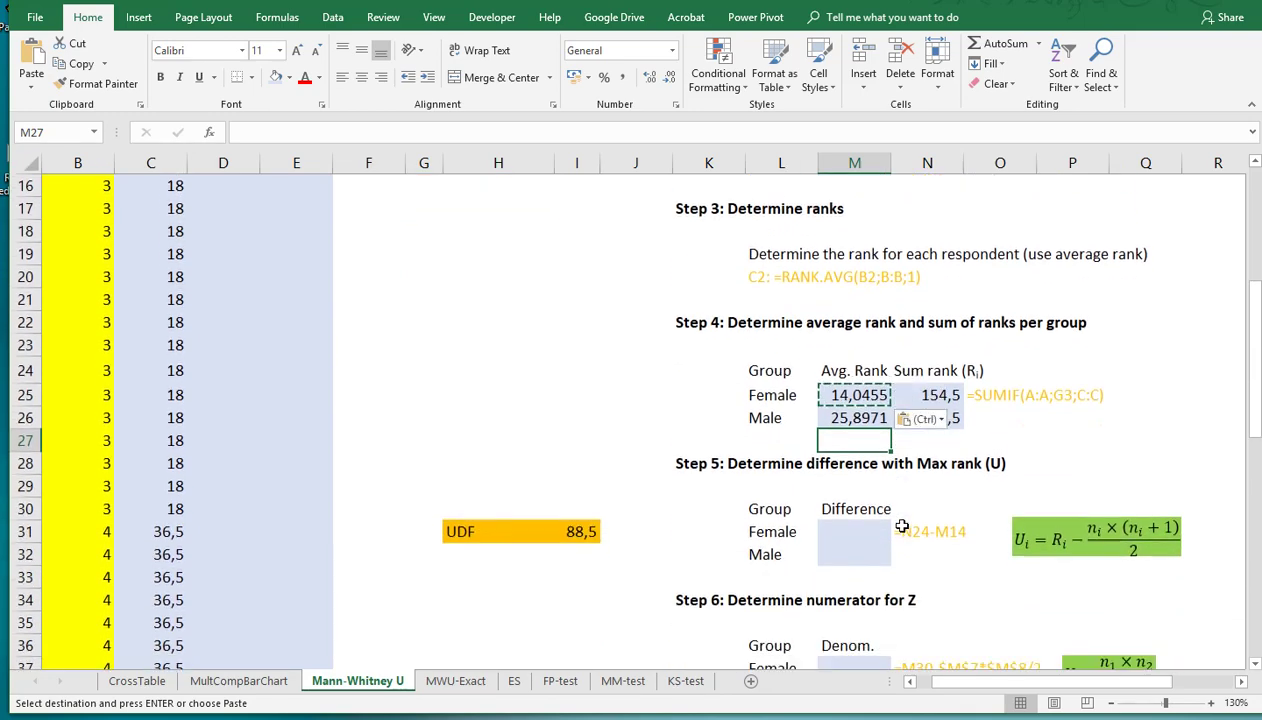
left_click(866, 531)
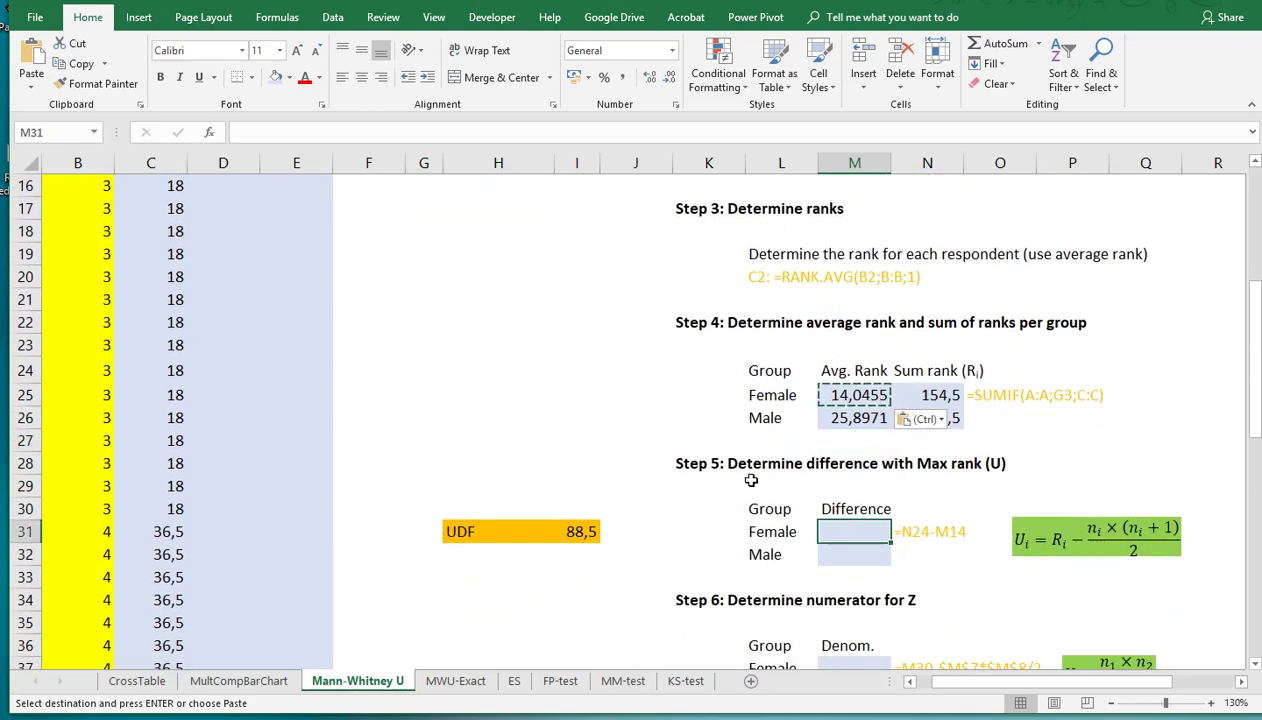
scroll(751, 480, "up", 3)
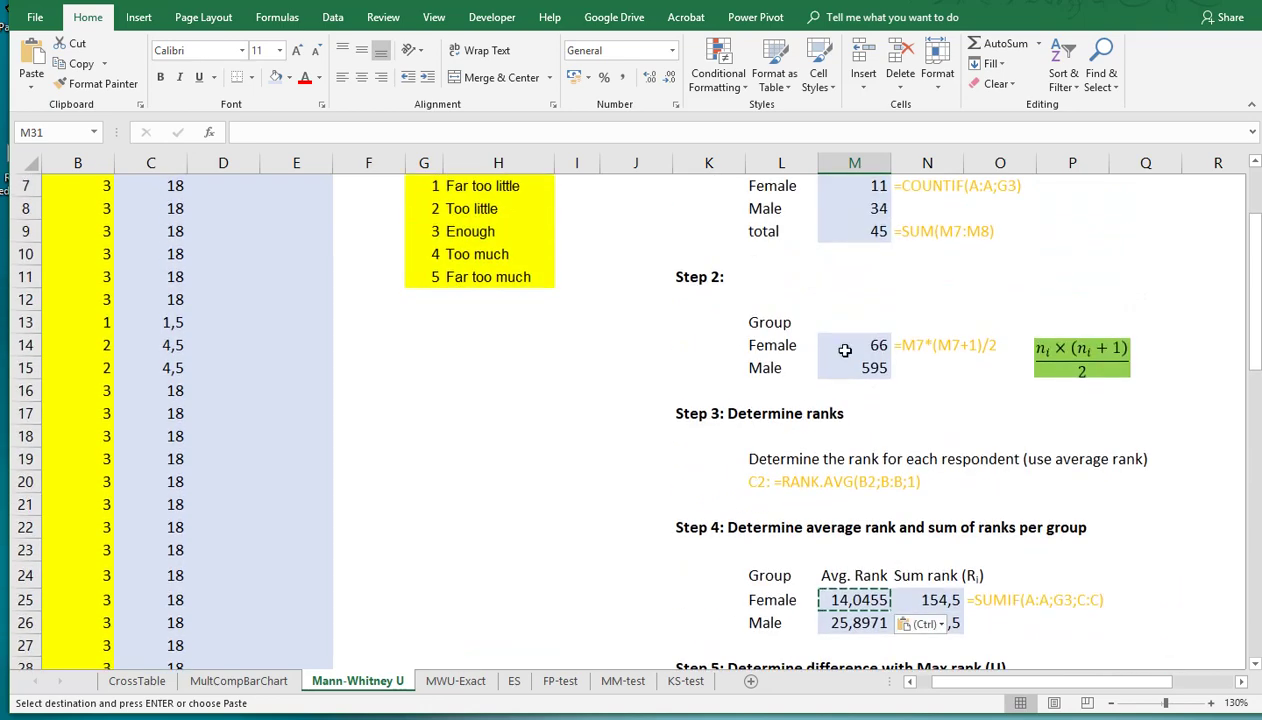
left_click(845, 349)
scroll(823, 403, "down", 3)
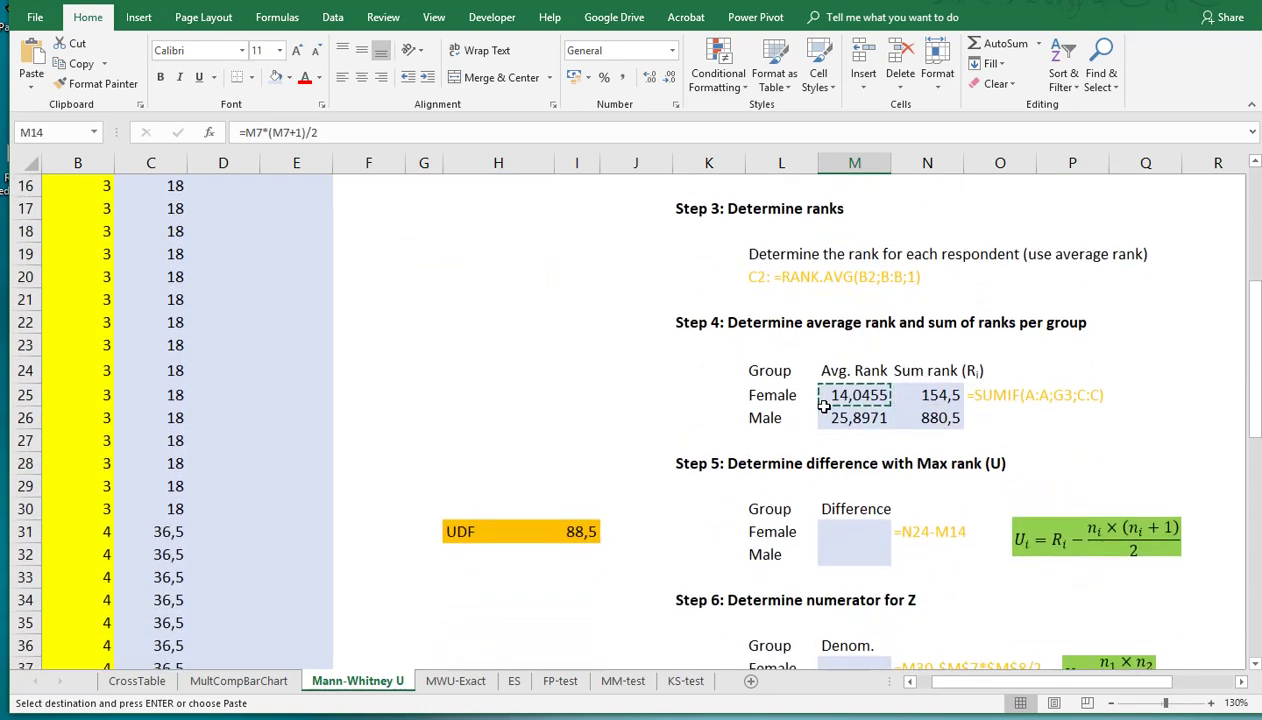
scroll(823, 403, "down", 1)
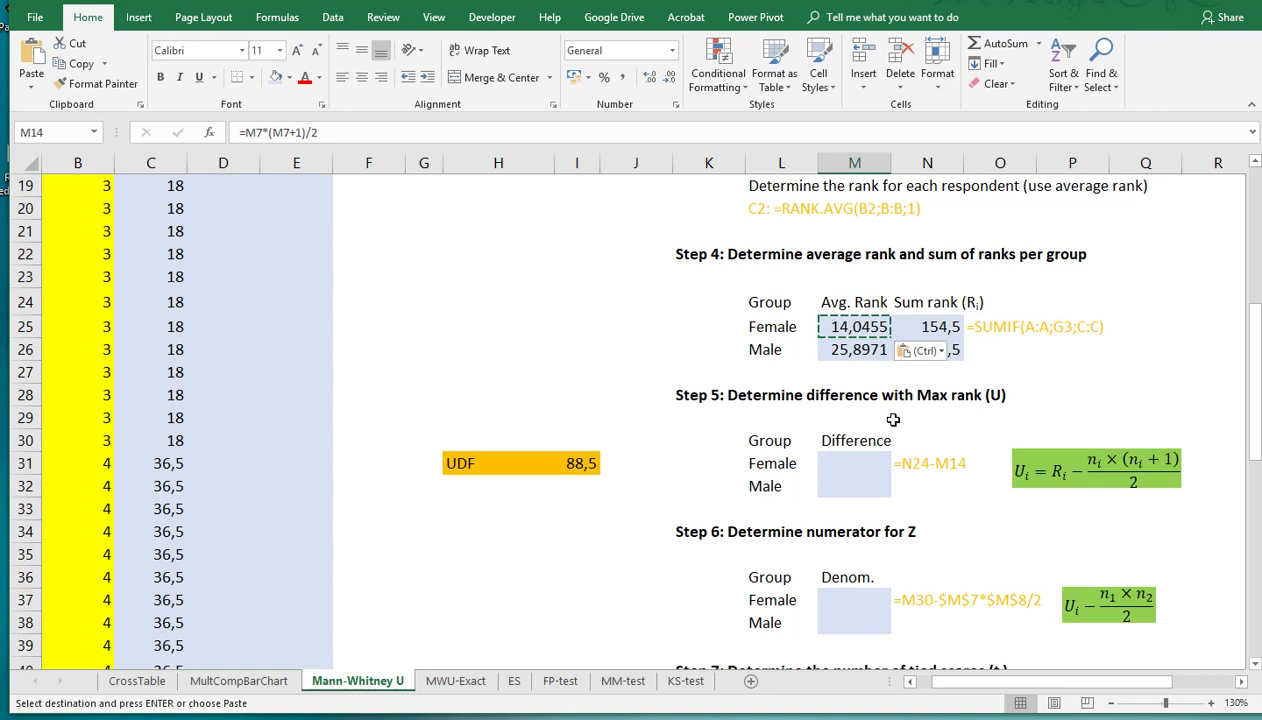
left_click(925, 326)
key("Escape")
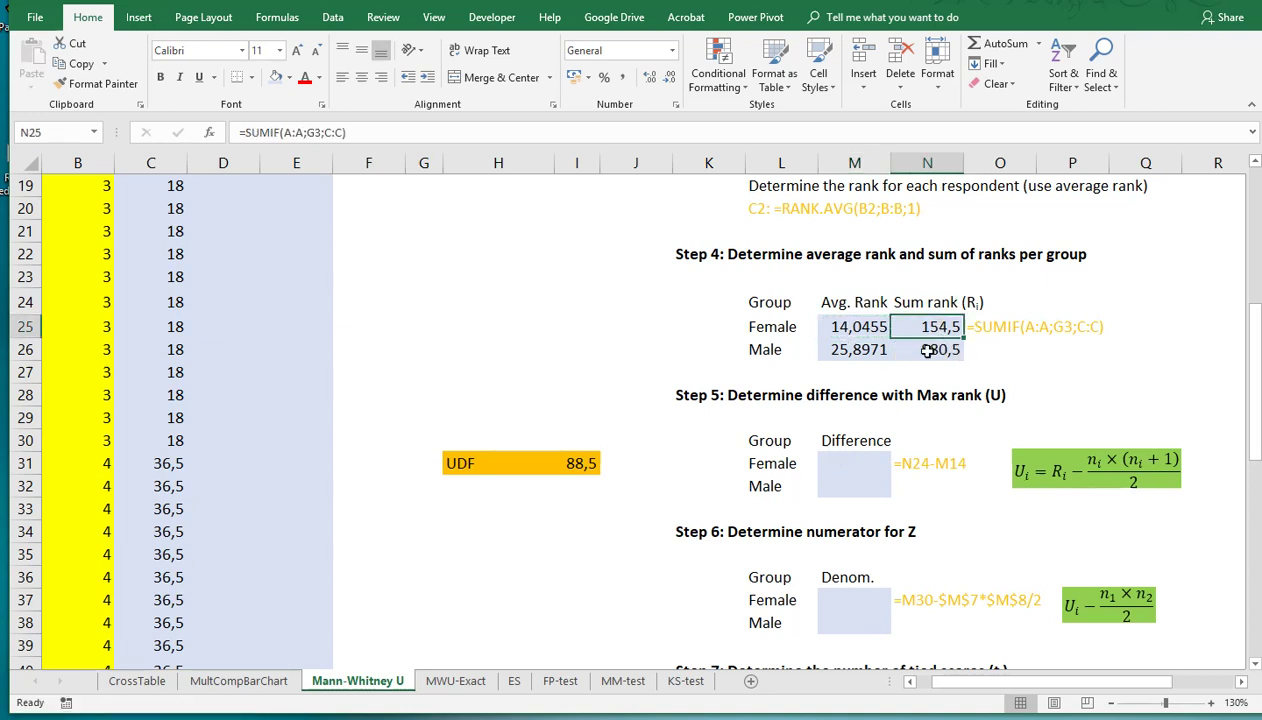
Enter =N25-M14 in M31 as the Female group's difference with the max rank (U)
left_click(859, 464)
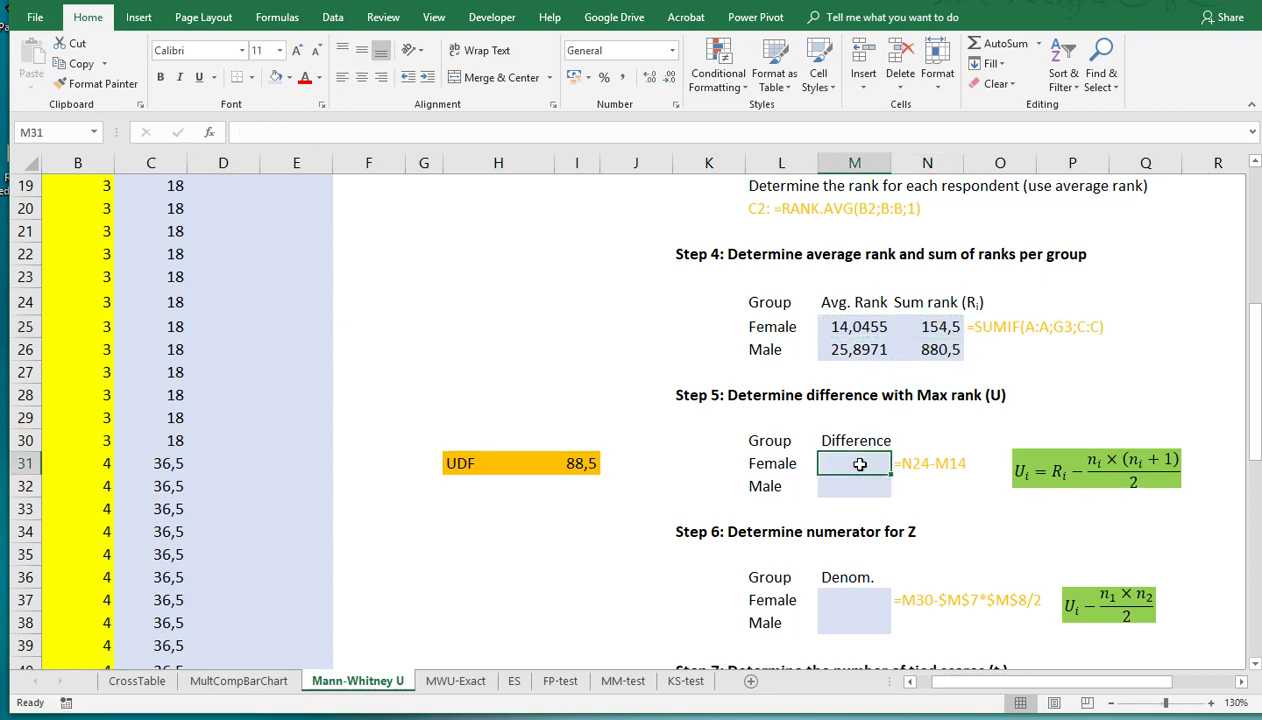
type("=")
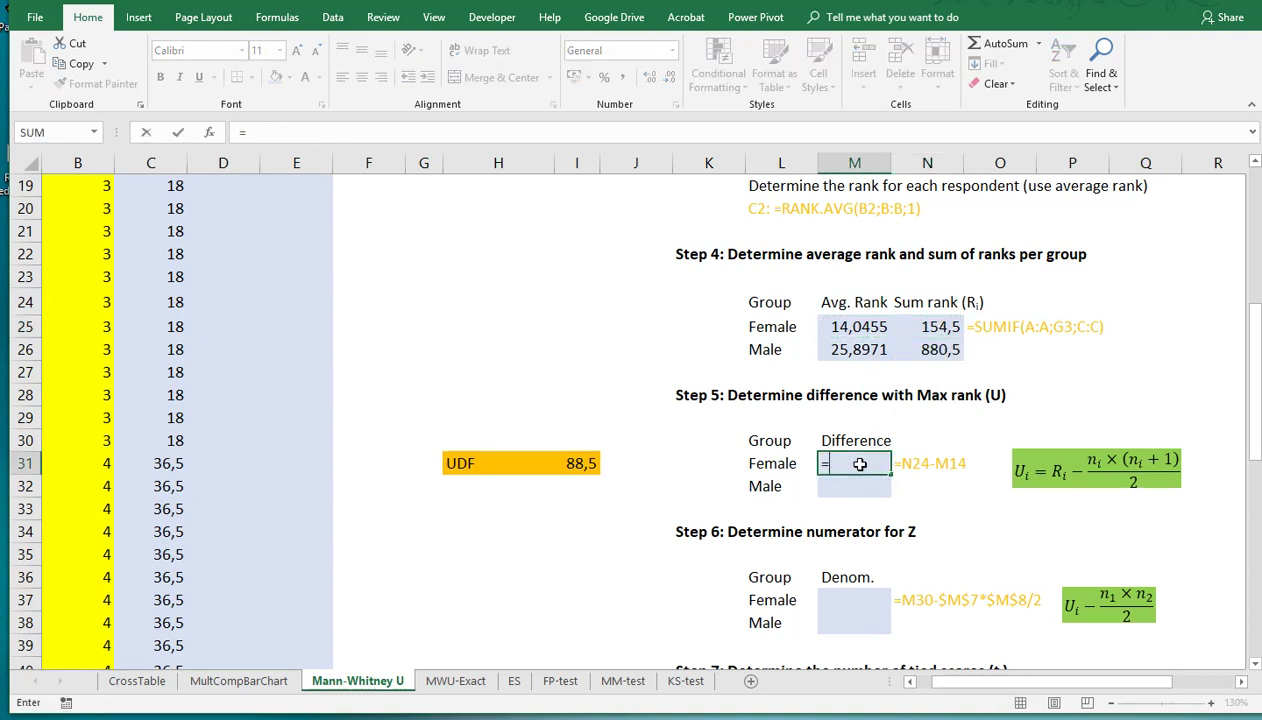
left_click(929, 327)
type("-")
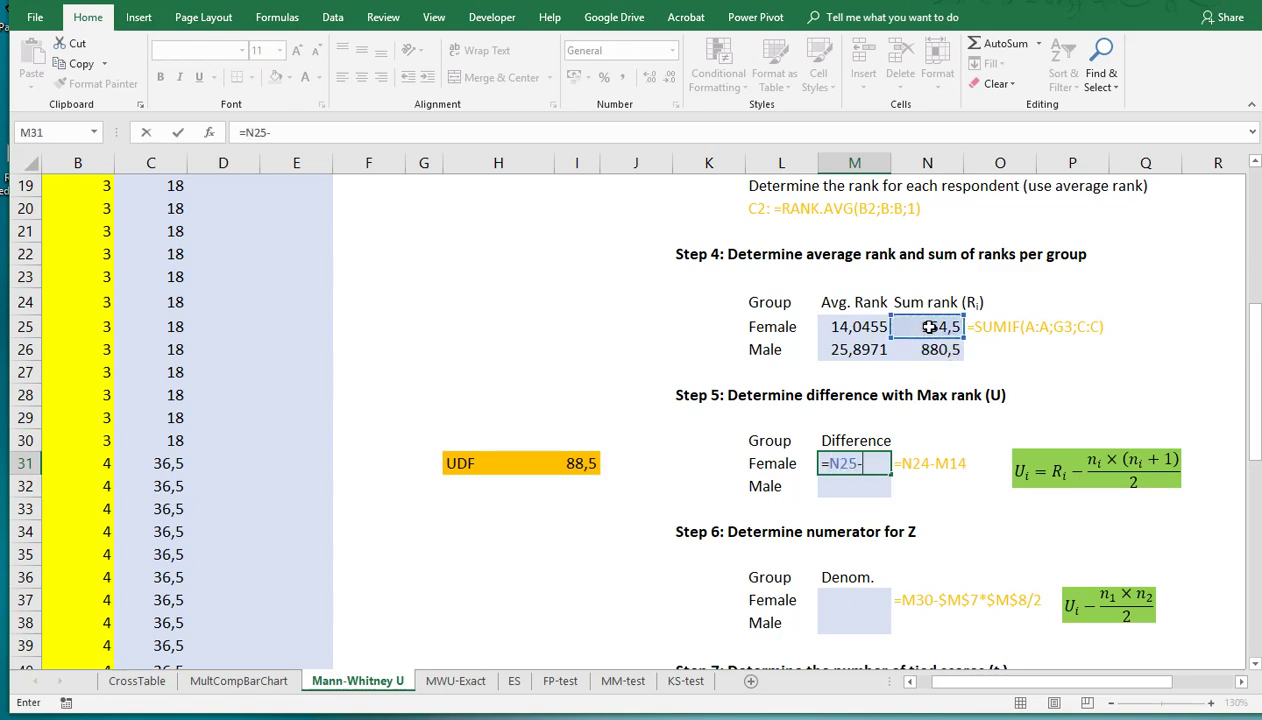
scroll(929, 327, "up", 3)
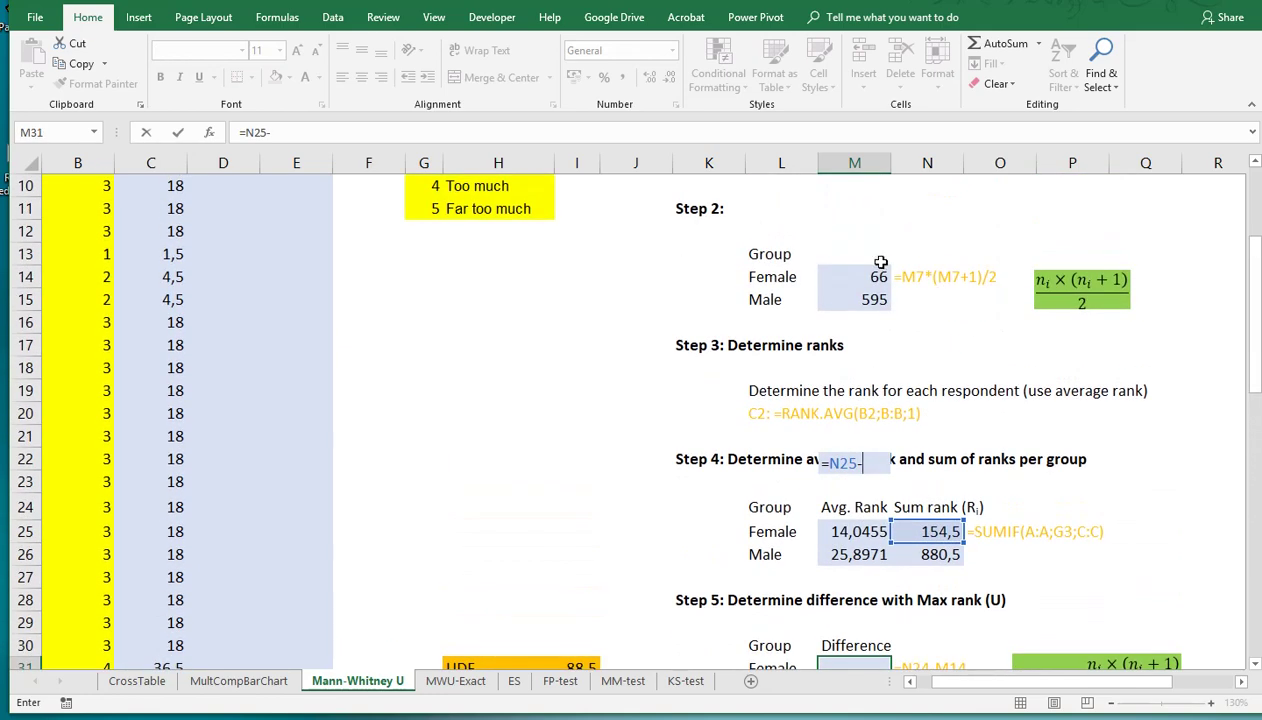
left_click(864, 277)
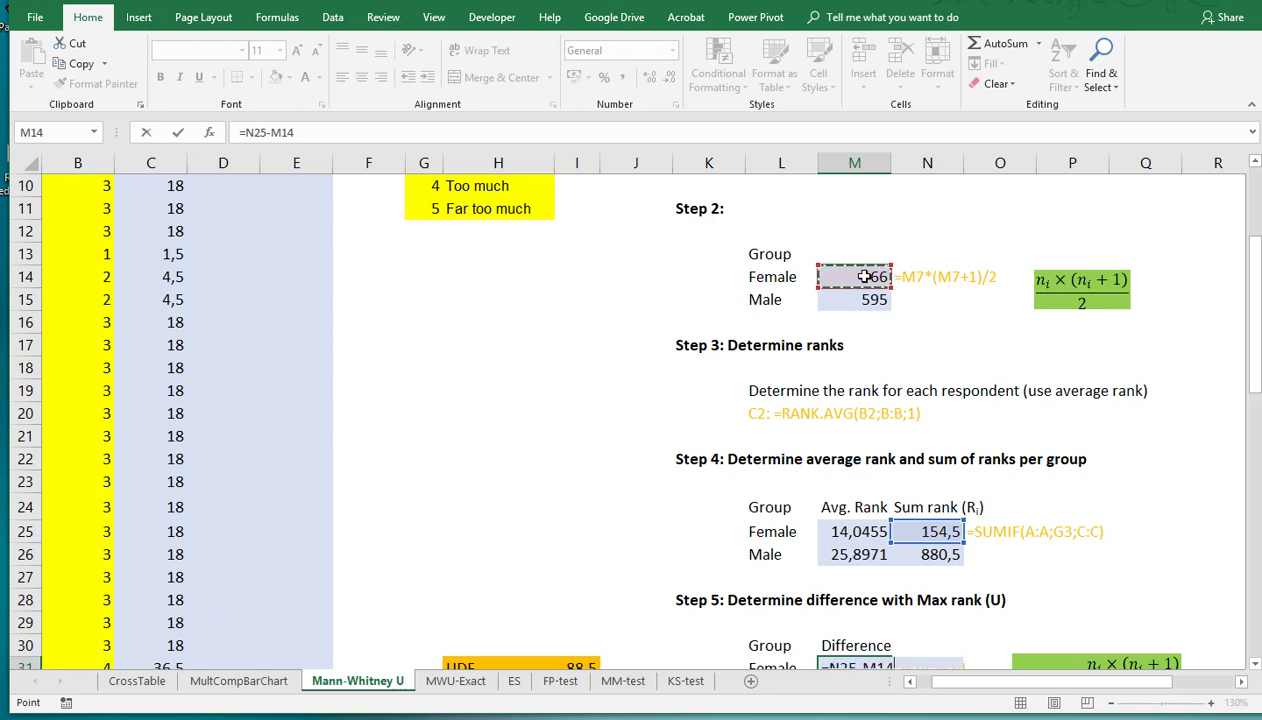
key("Return")
Copy the difference formula from M31 to M32 for the Male group
scroll(795, 451, "down", 2)
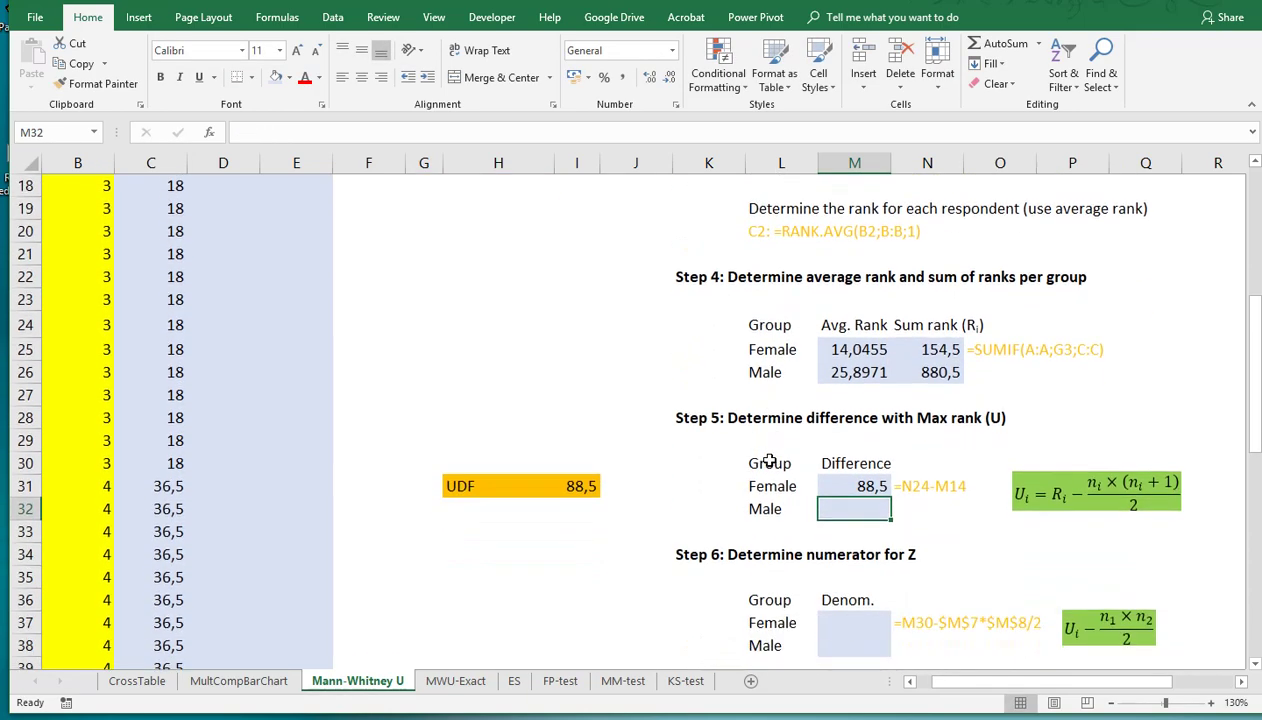
left_click(833, 486)
key("ctrl+c")
left_click(845, 509)
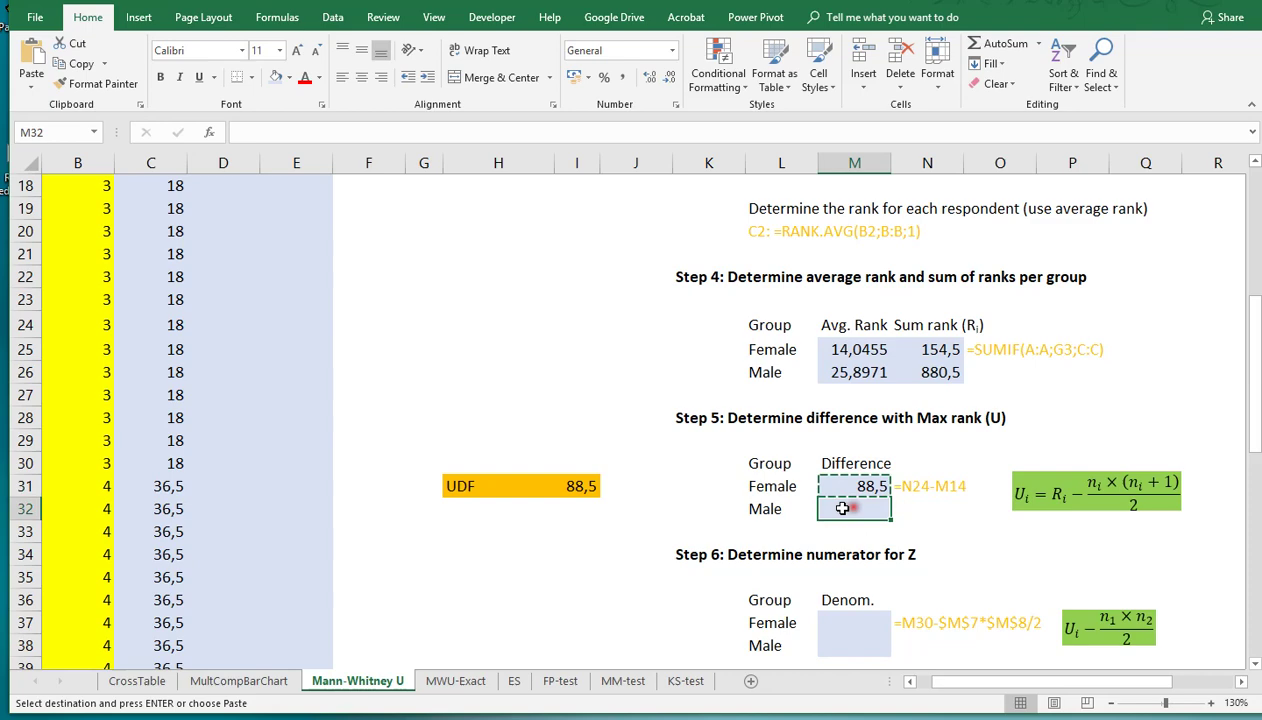
key("ctrl+v")
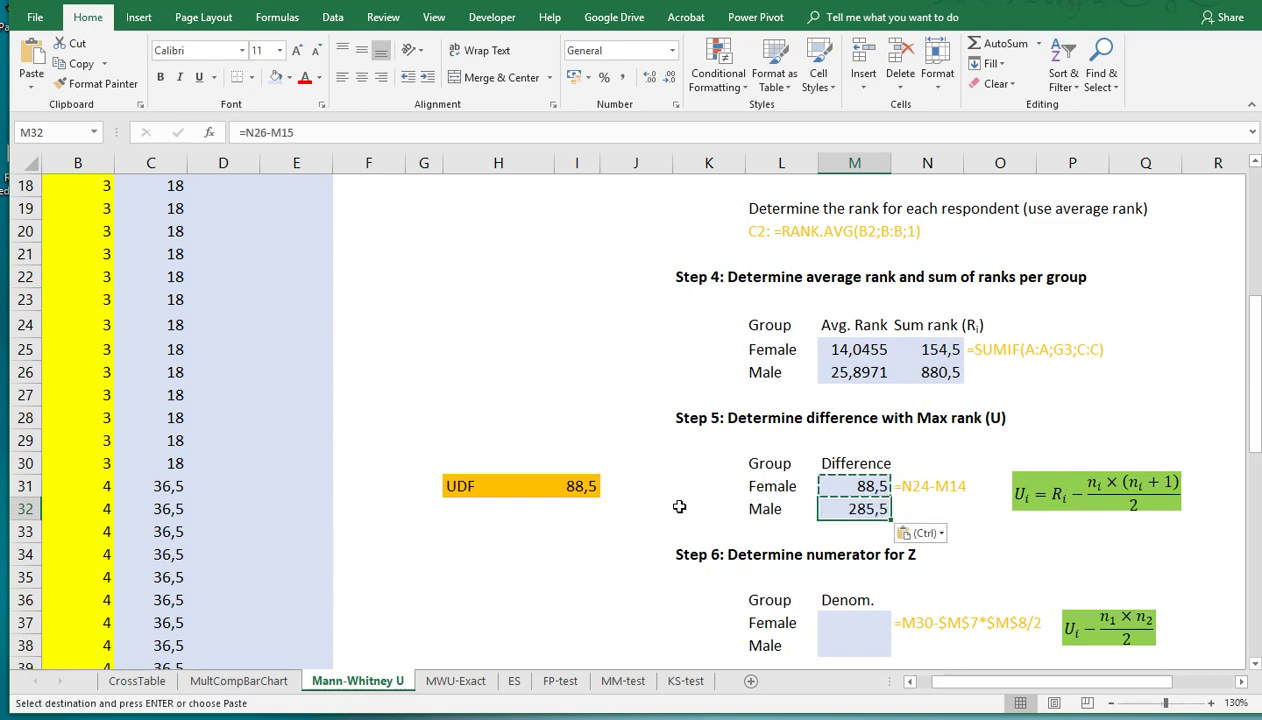
Inspect the MannWhitneyU user-defined function in I31 and its arguments without changing the formula
scroll(679, 507, "down", 1)
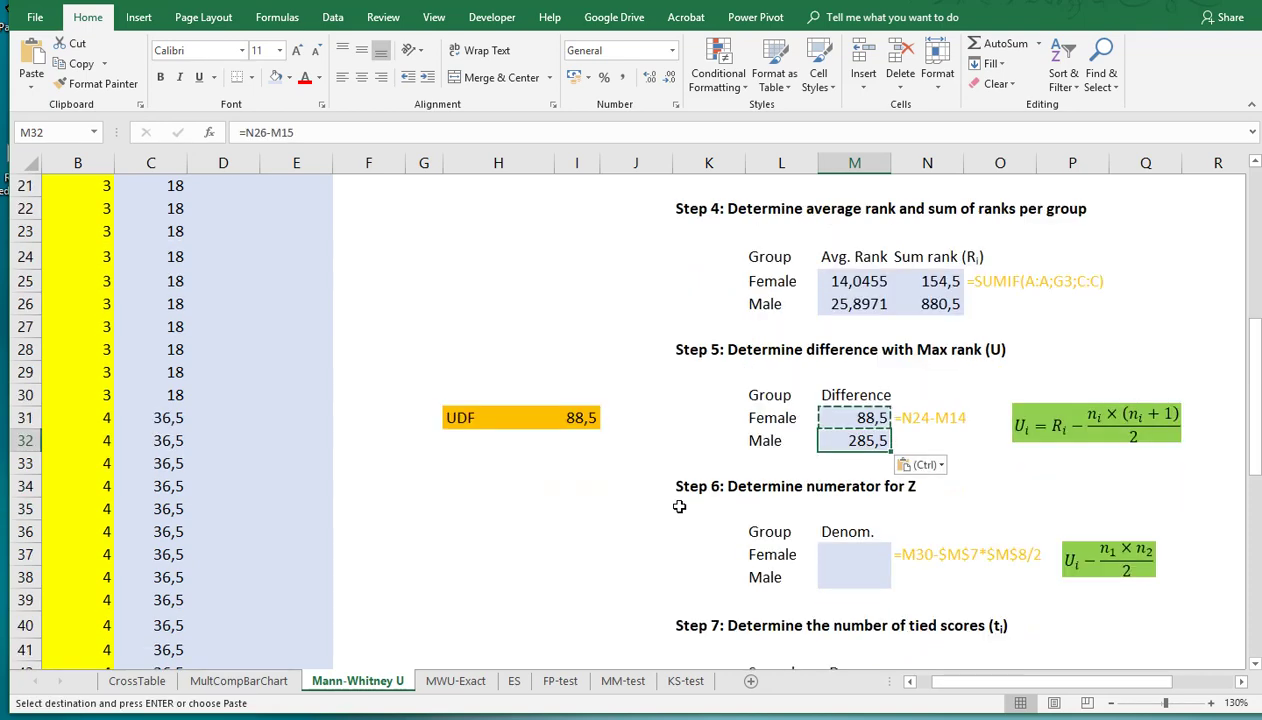
left_click(460, 420)
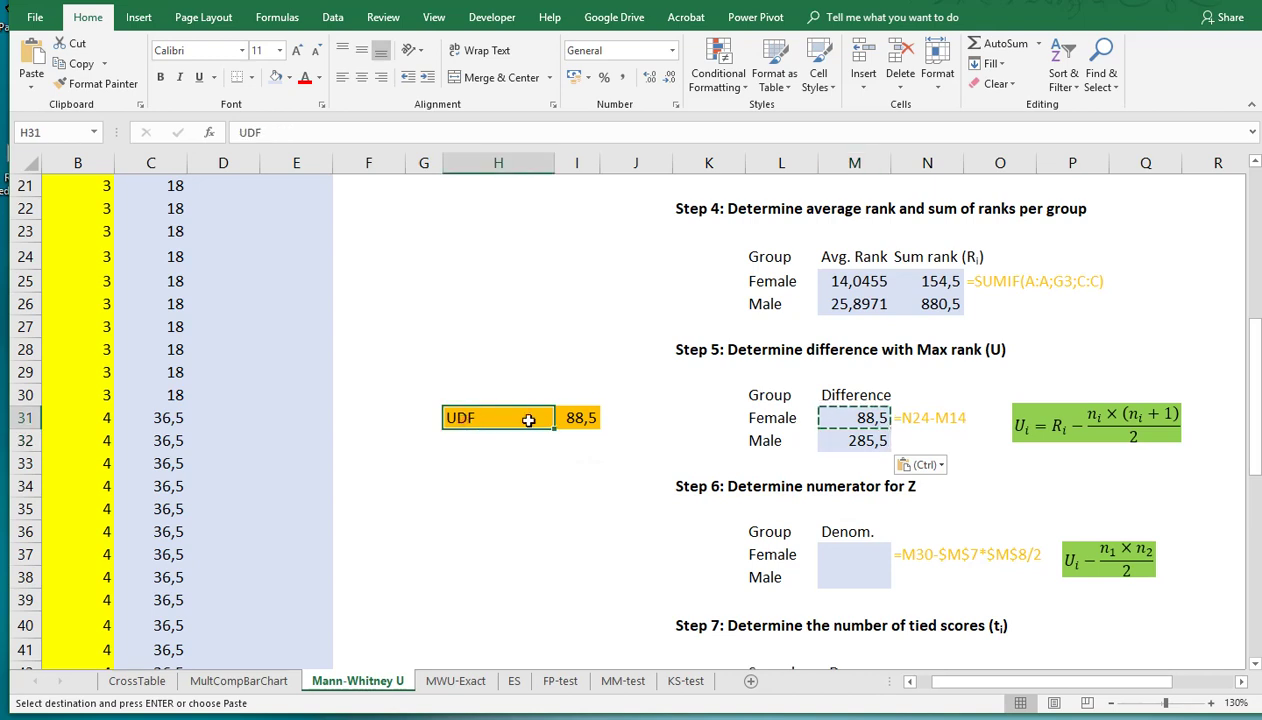
left_click(575, 418)
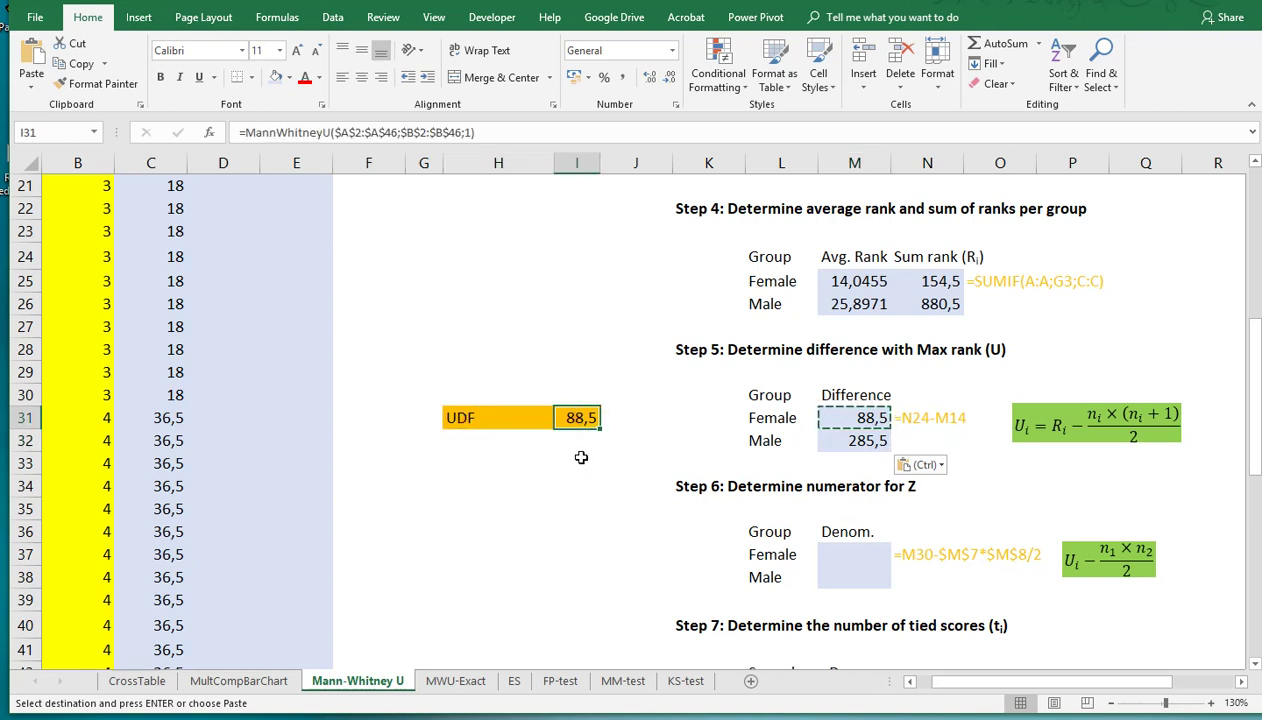
key("F2")
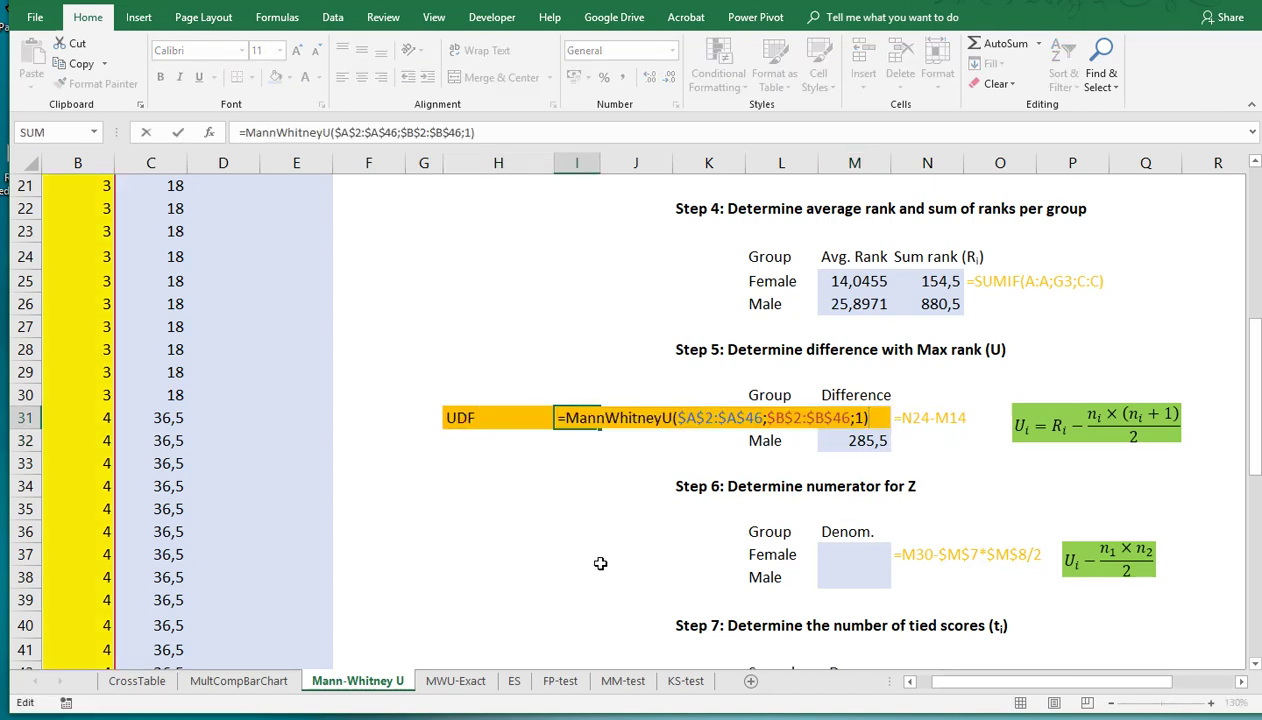
left_click_drag(962, 685, 952, 683)
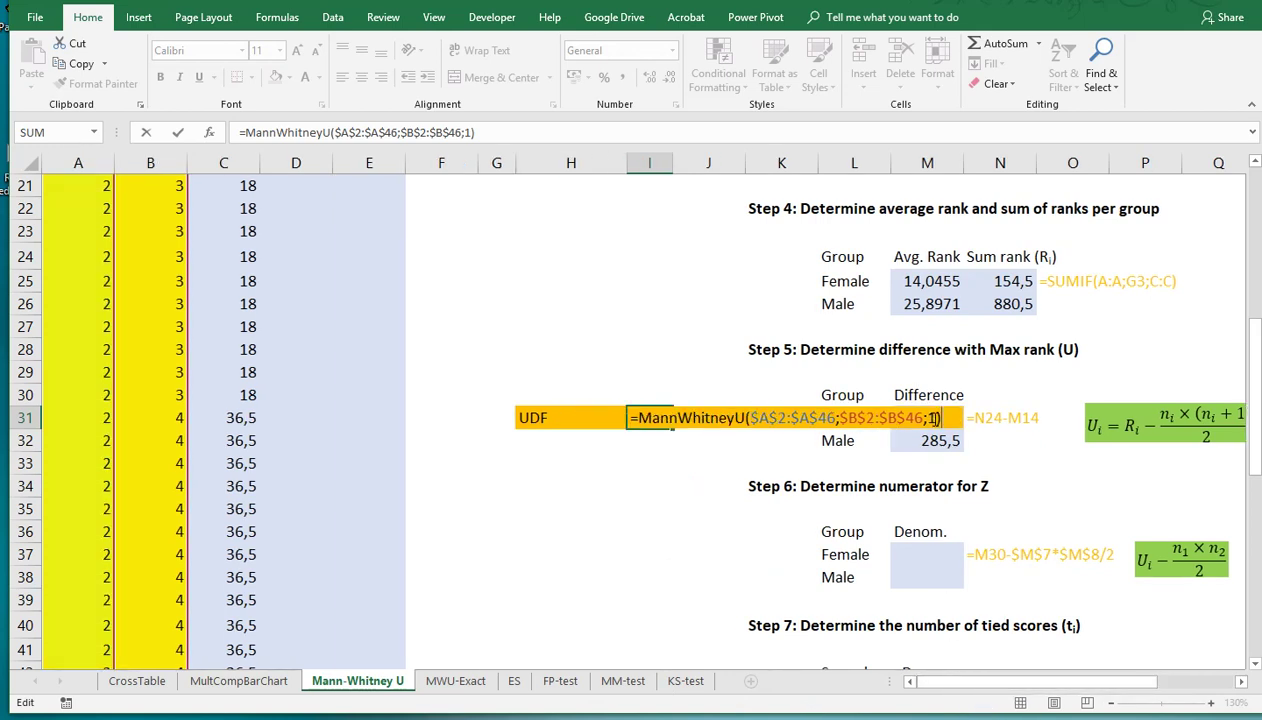
key("Escape")
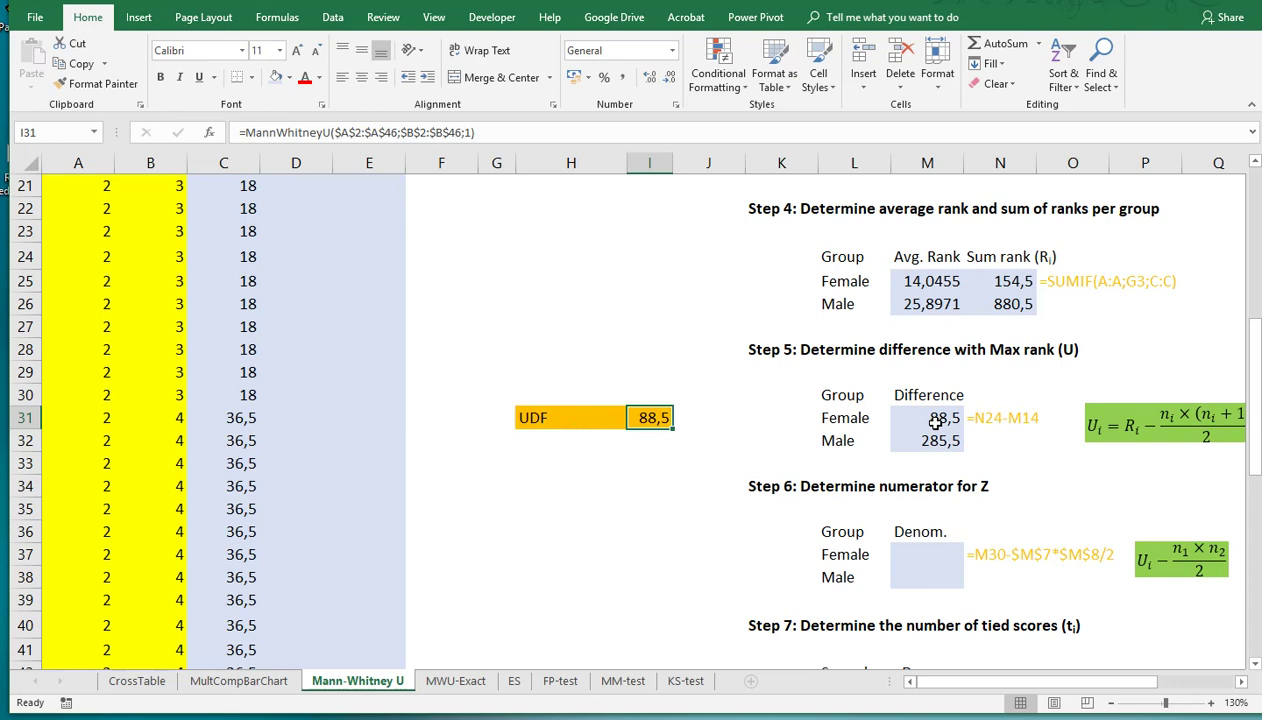
Enter =M31-$M$7*$M$8/2 in M37 as the Female group's numerator for Z
left_click(922, 550)
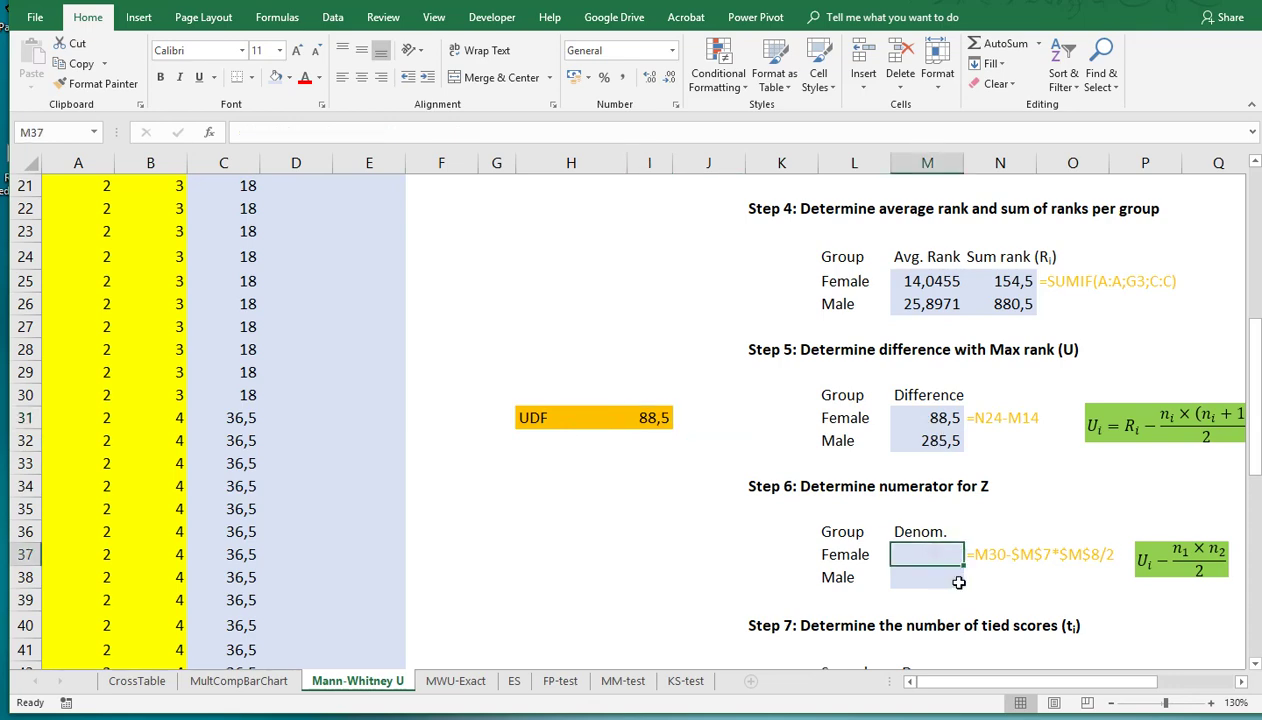
left_click_drag(1127, 682, 1152, 688)
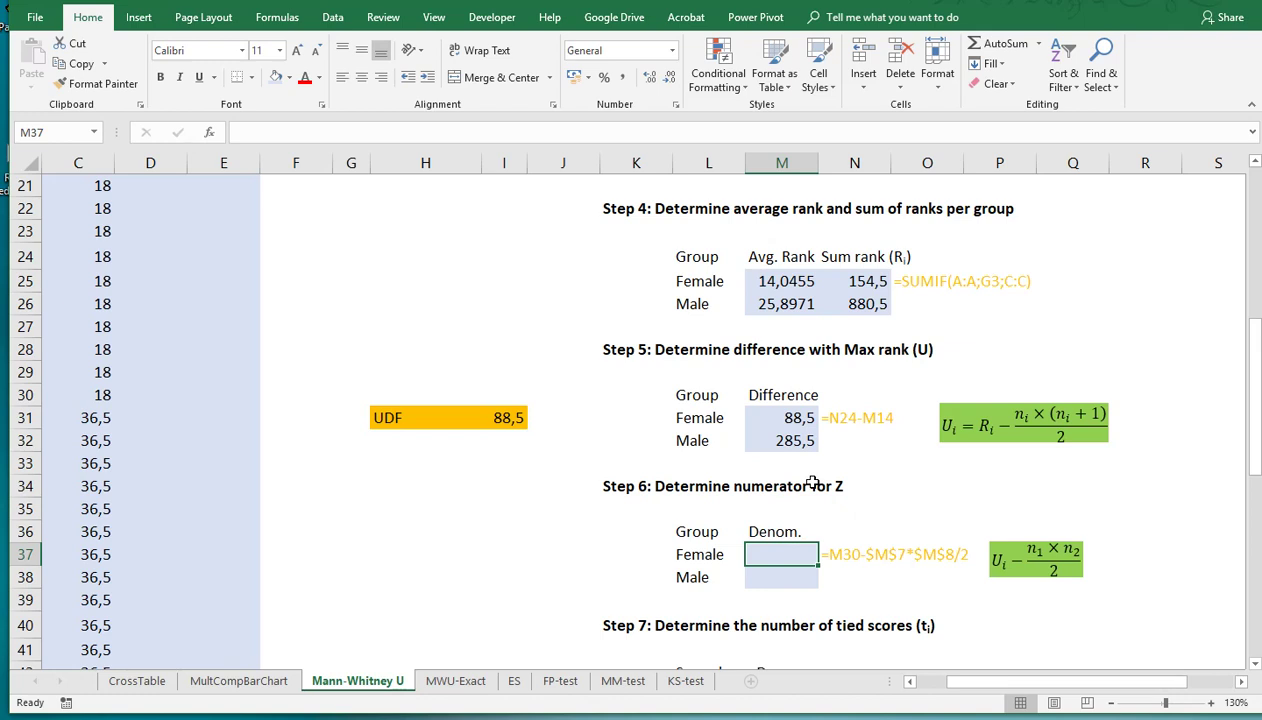
scroll(812, 483, "down", 1)
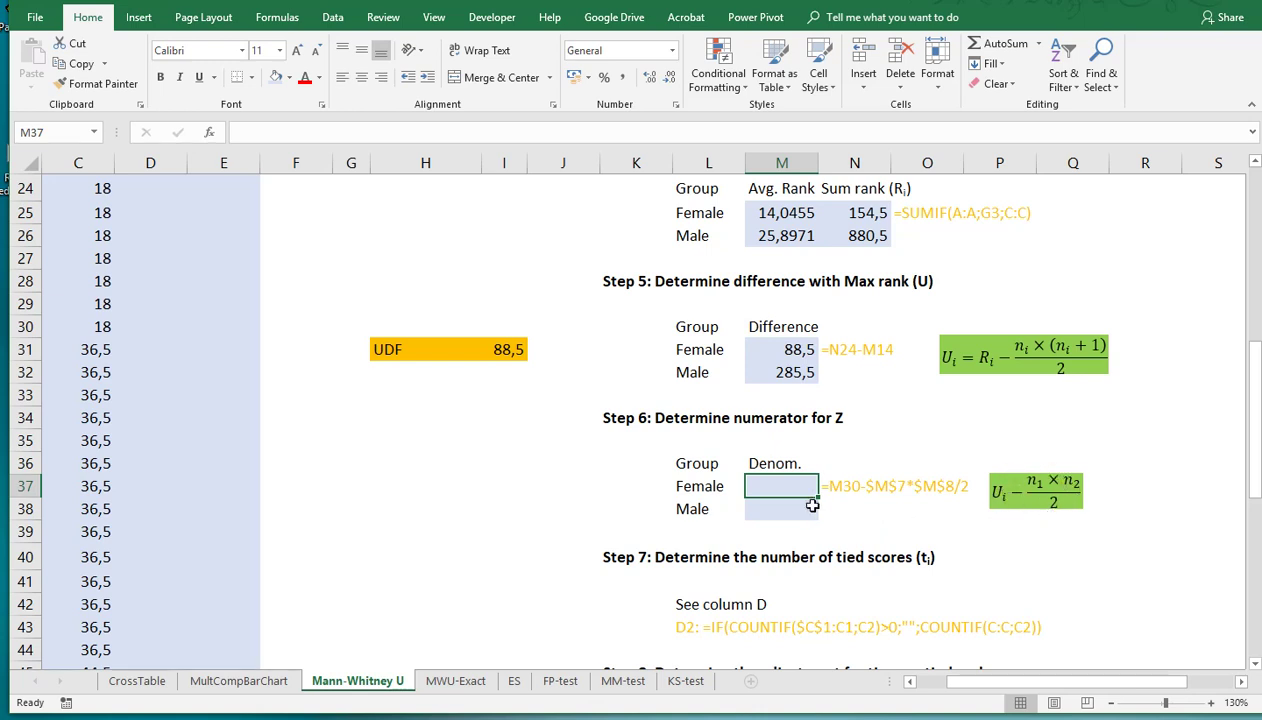
type("=")
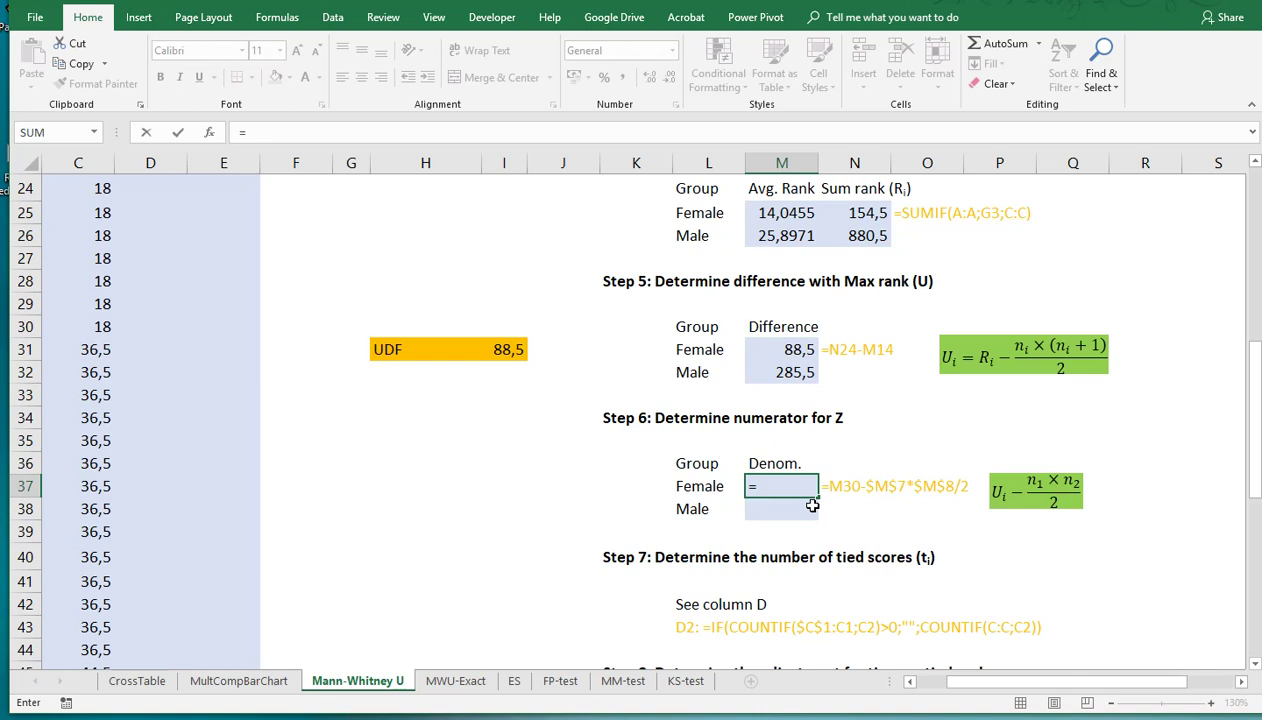
left_click(777, 350)
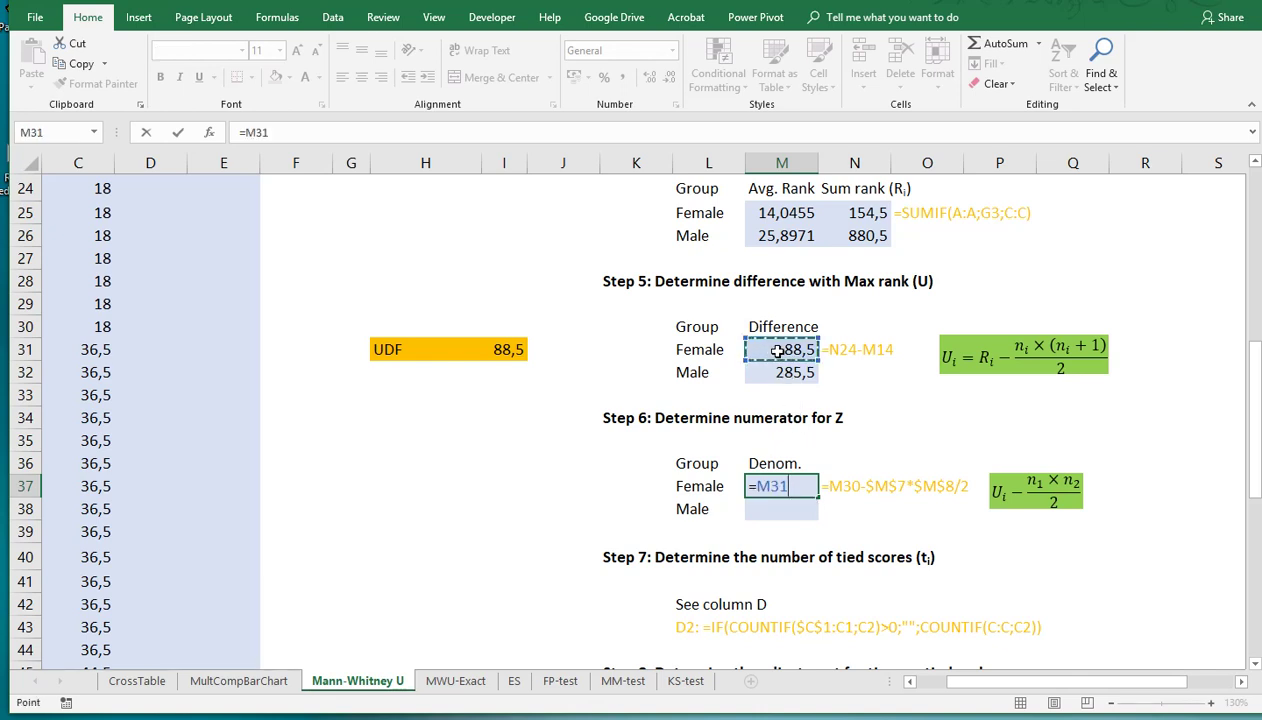
type("-")
scroll(777, 350, "up", 3)
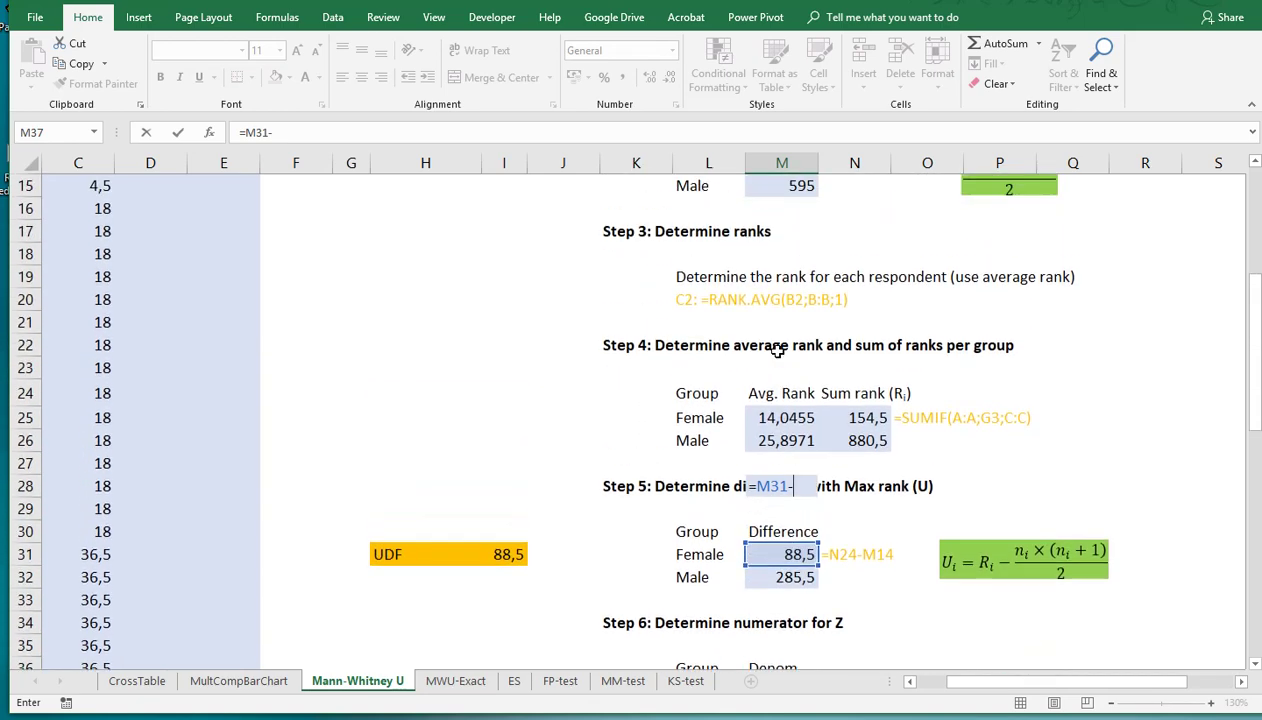
scroll(777, 350, "up", 4)
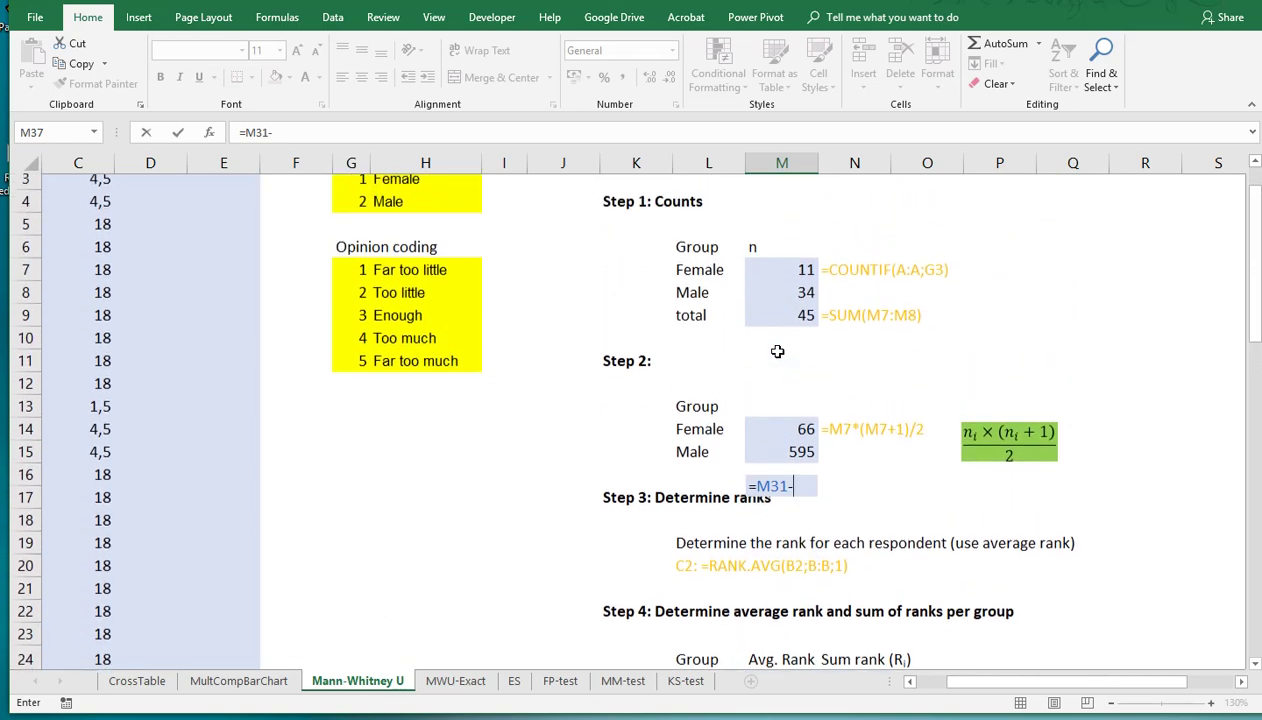
left_click(775, 277)
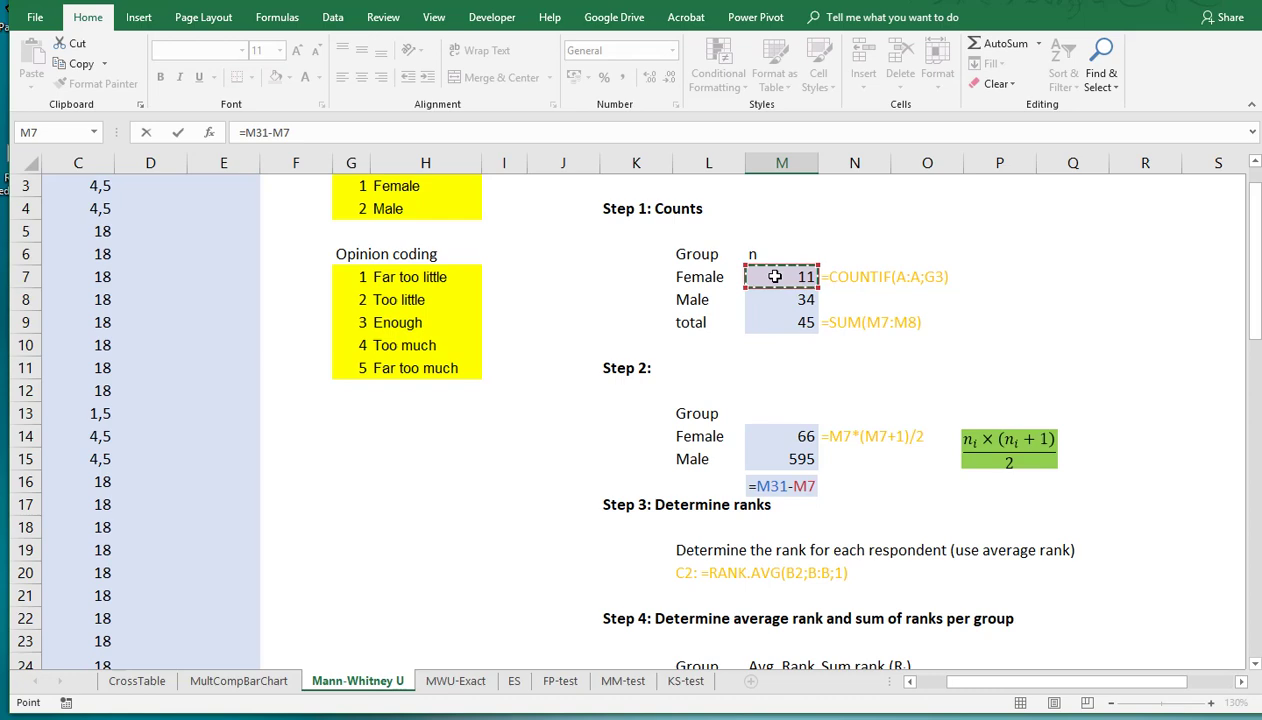
key("F4")
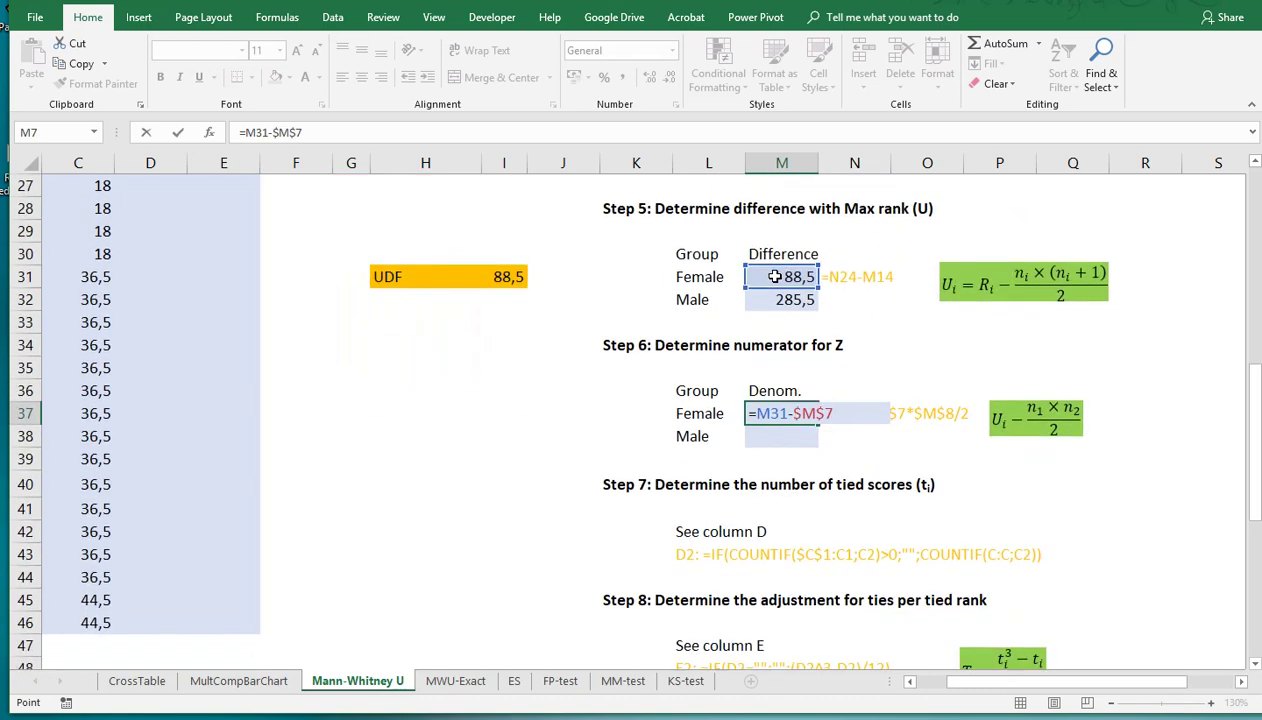
type("*")
scroll(765, 340, "up", 8)
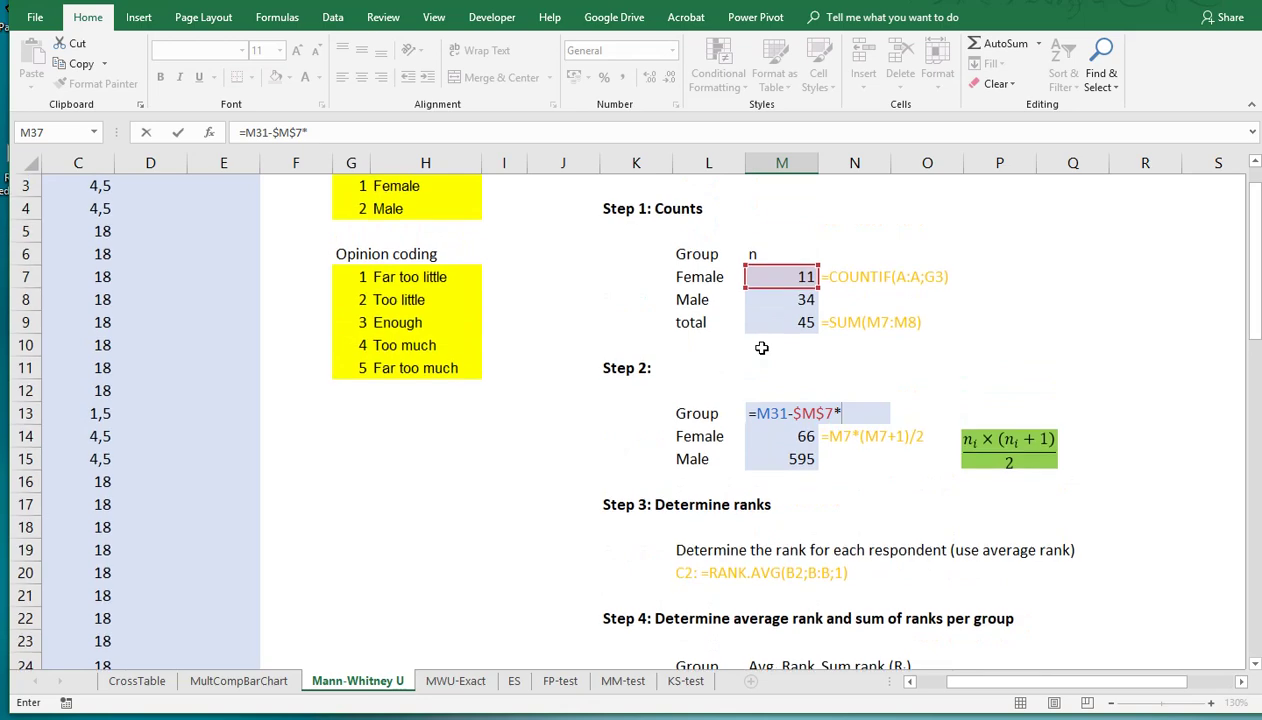
left_click(792, 299)
key("F4")
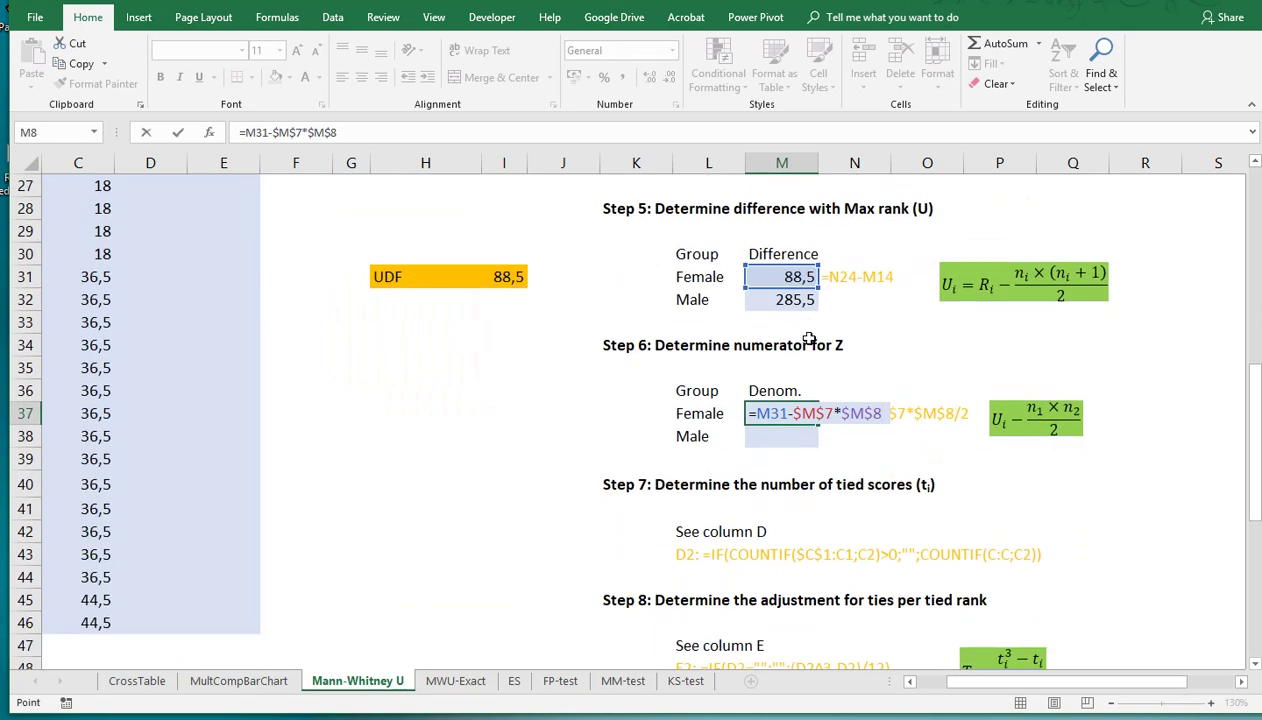
type("/2")
key("ctrl+Return")
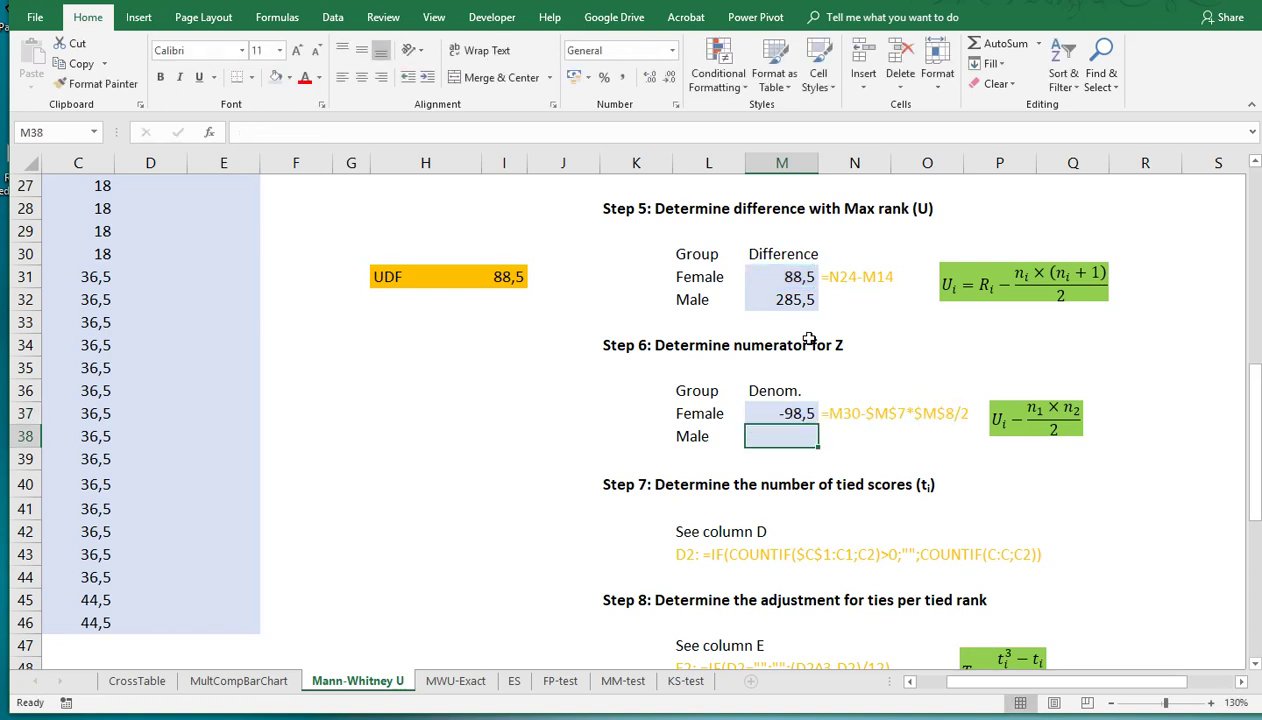
Copy the numerator formula from M37 to M38 for the Male group
key("ctrl+c")
key("Down")
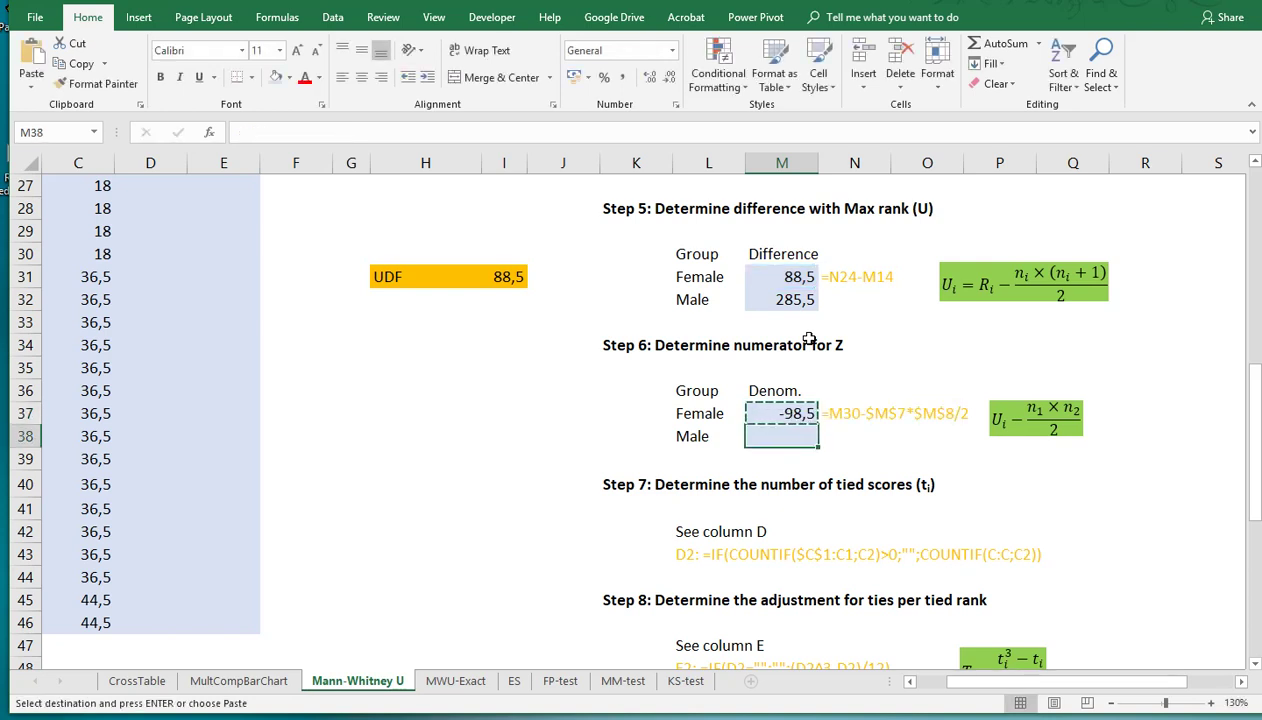
key("ctrl+v")
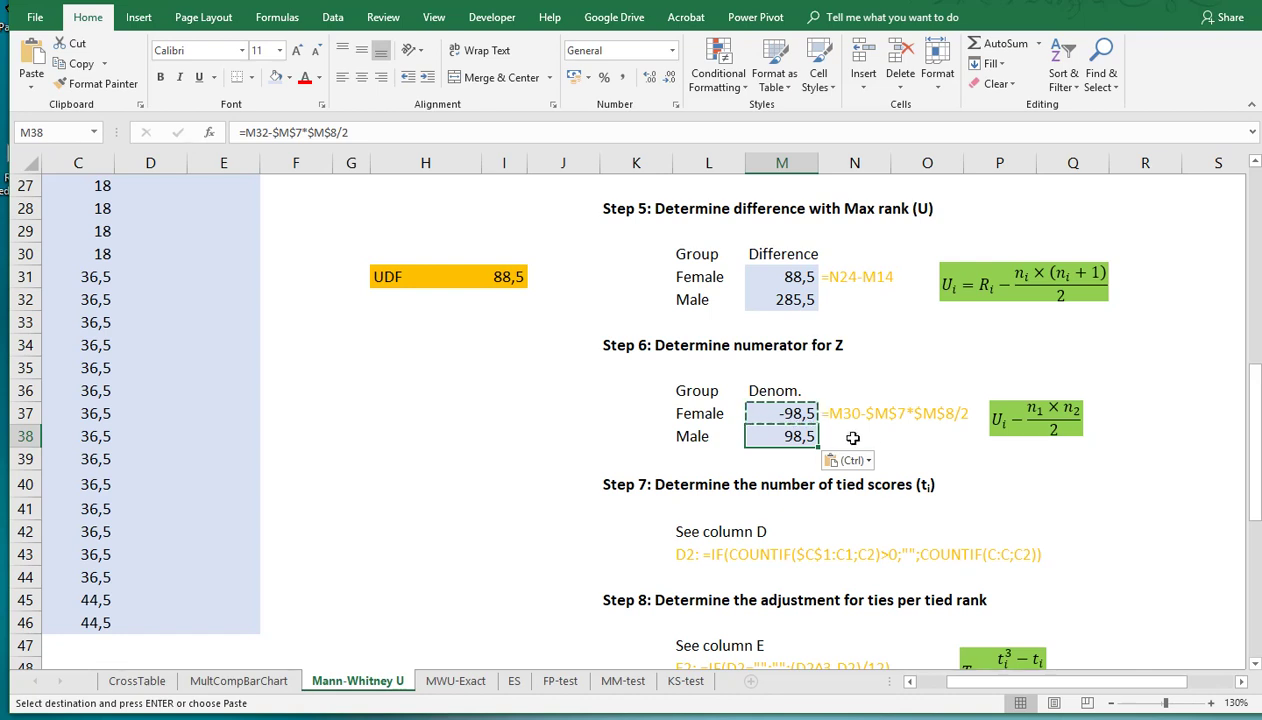
Inspect the numerator formulas in M37 and M38 without changing them
double_click(795, 416)
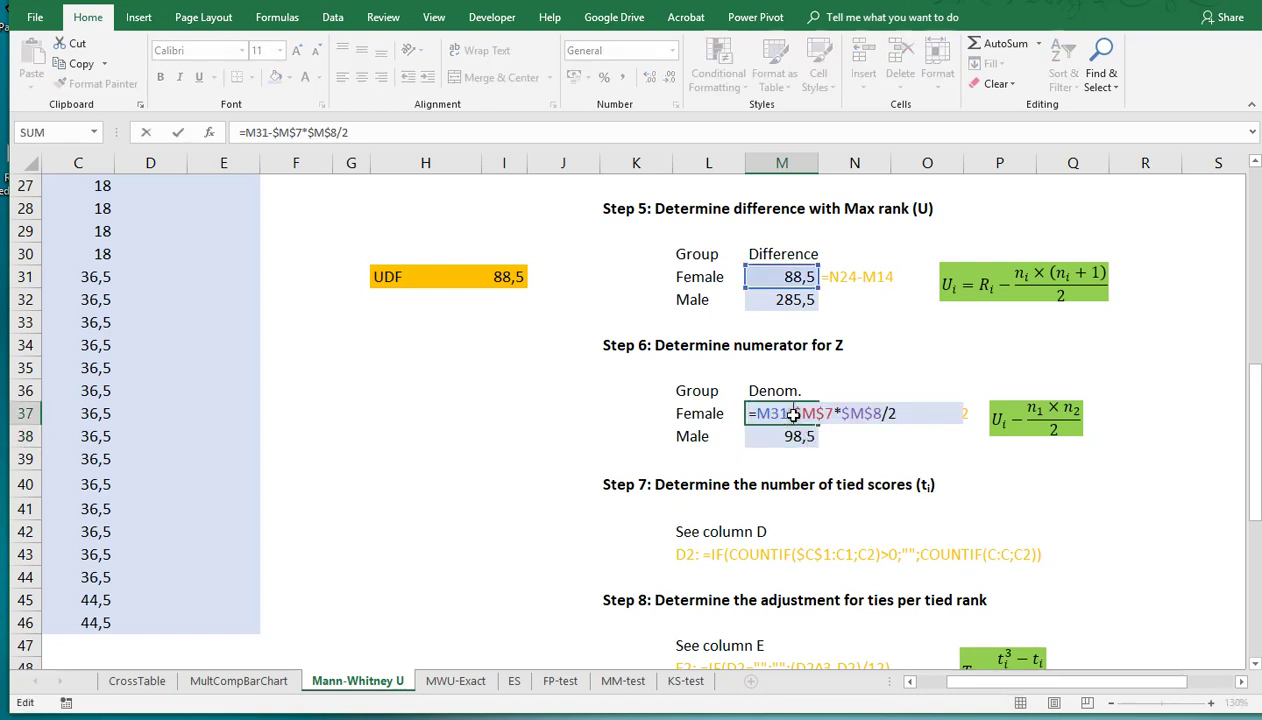
key("Return")
double_click(797, 437)
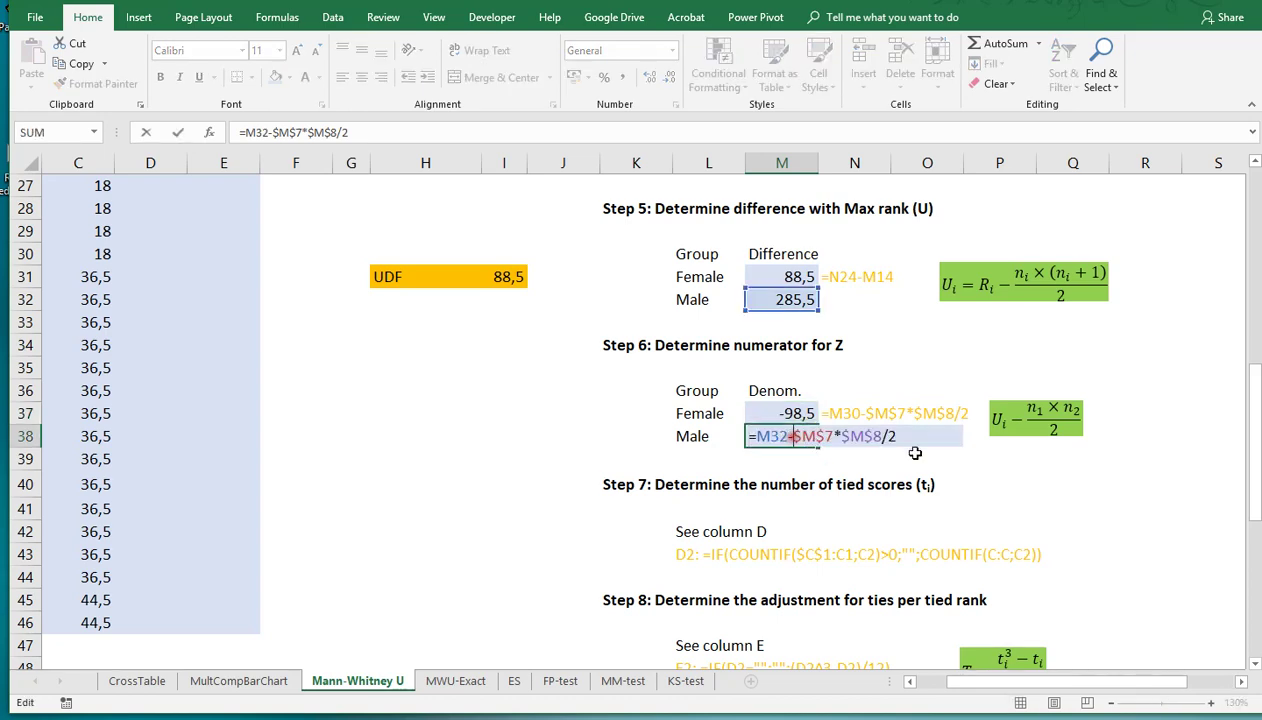
key("Escape")
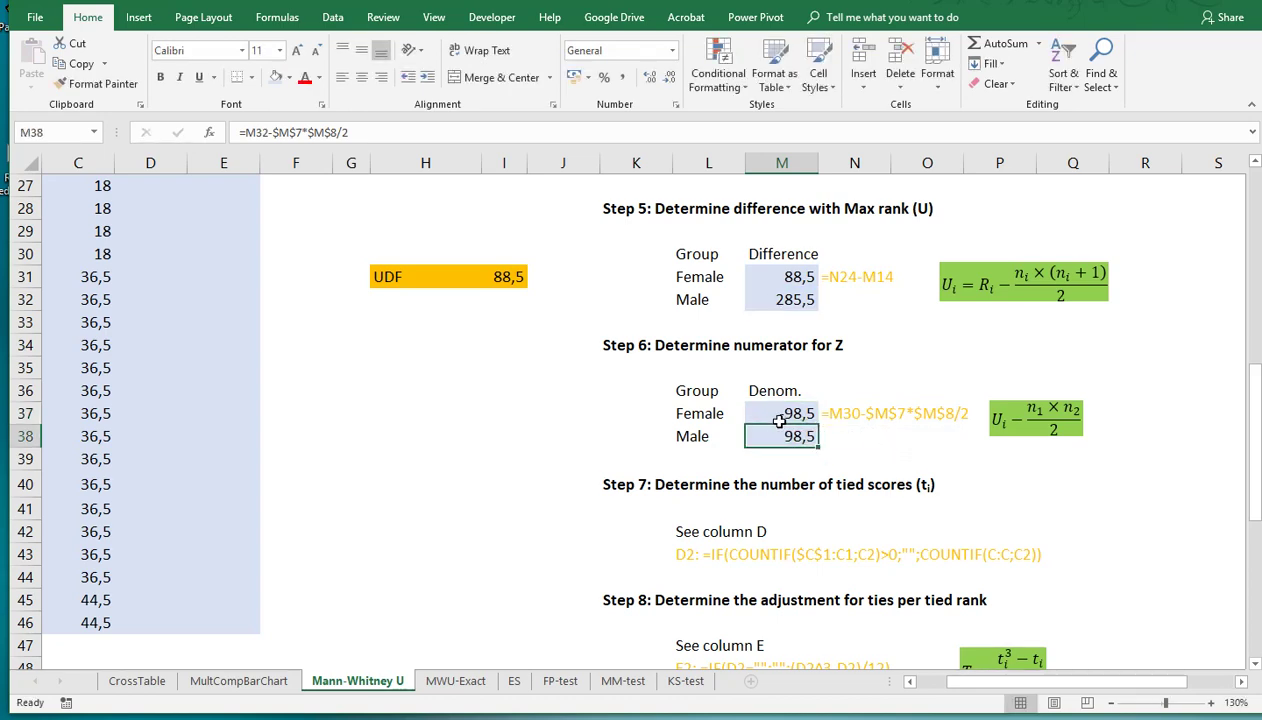
Read the step 7 instructions for tied scores and check the rank formula in C2
scroll(873, 426, "down", 1)
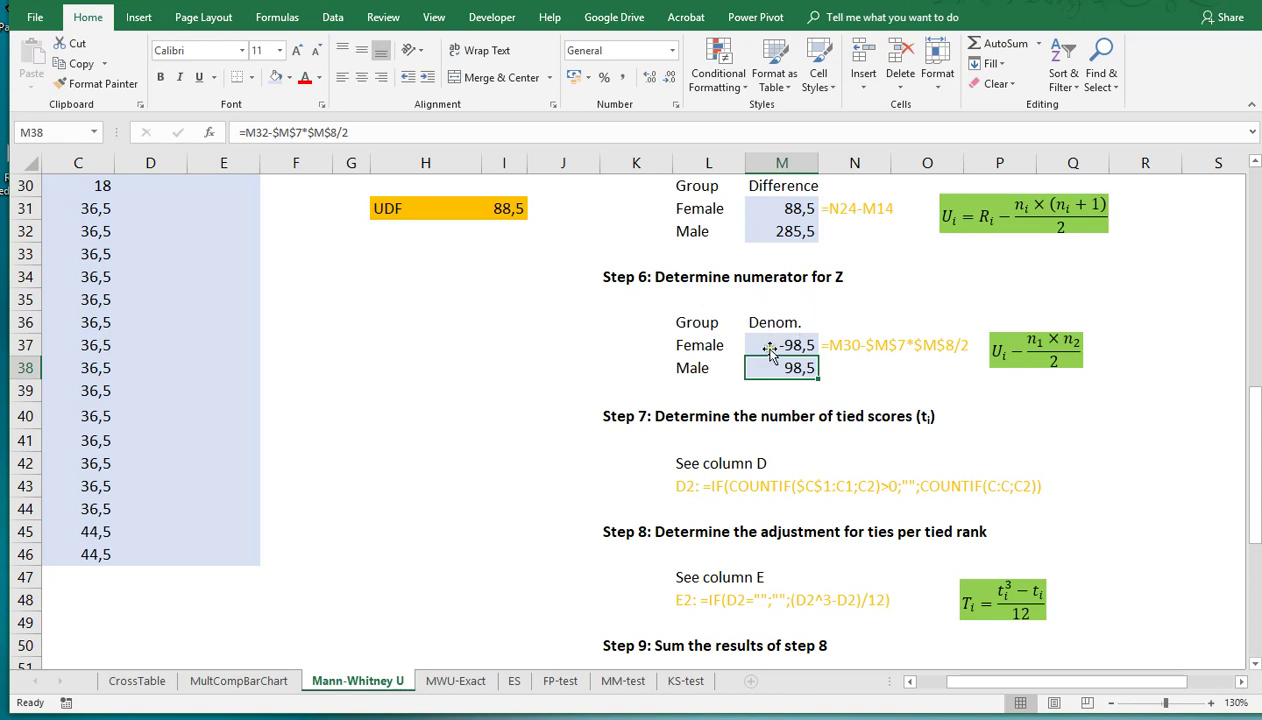
scroll(572, 392, "down", 1)
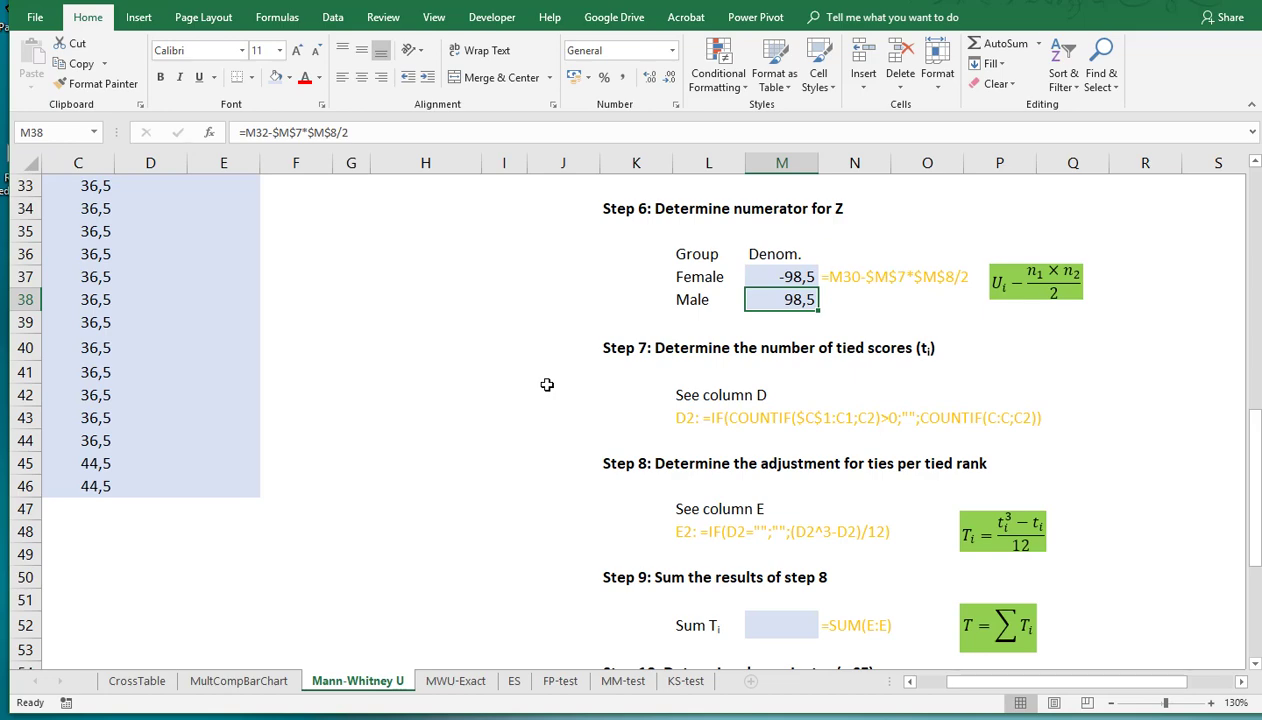
scroll(547, 384, "up", 11)
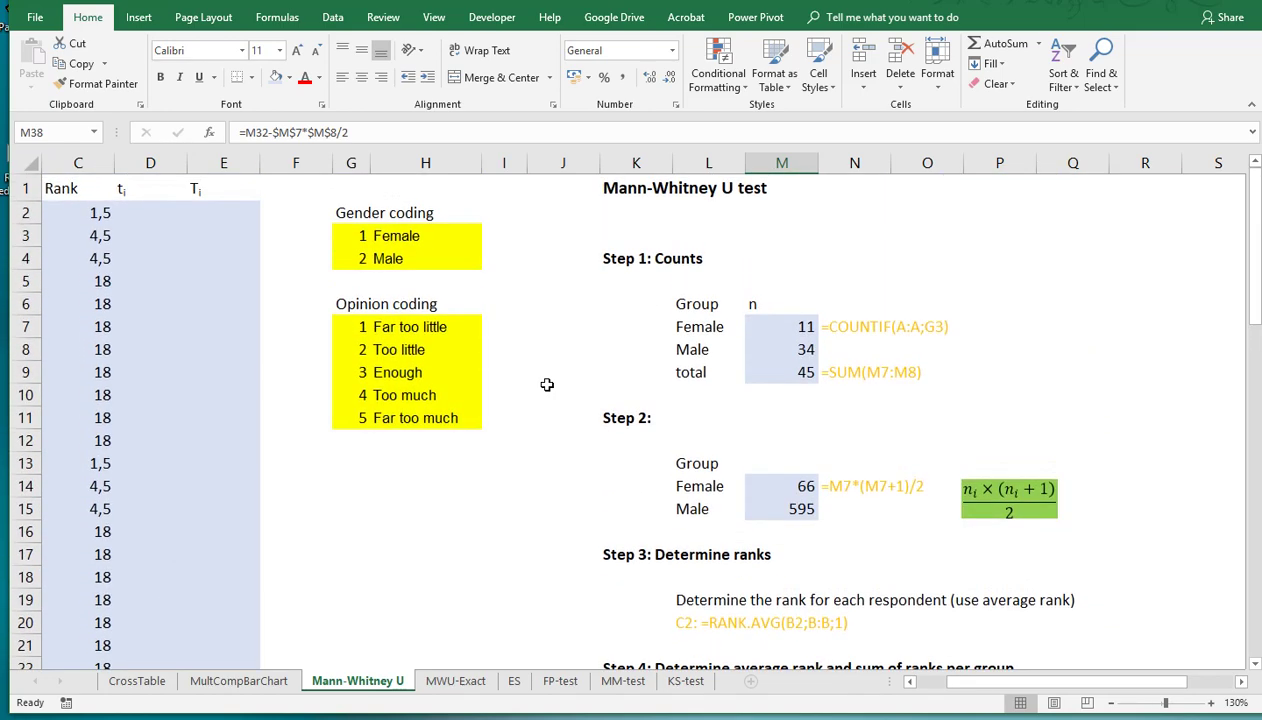
left_click_drag(986, 686, 941, 686)
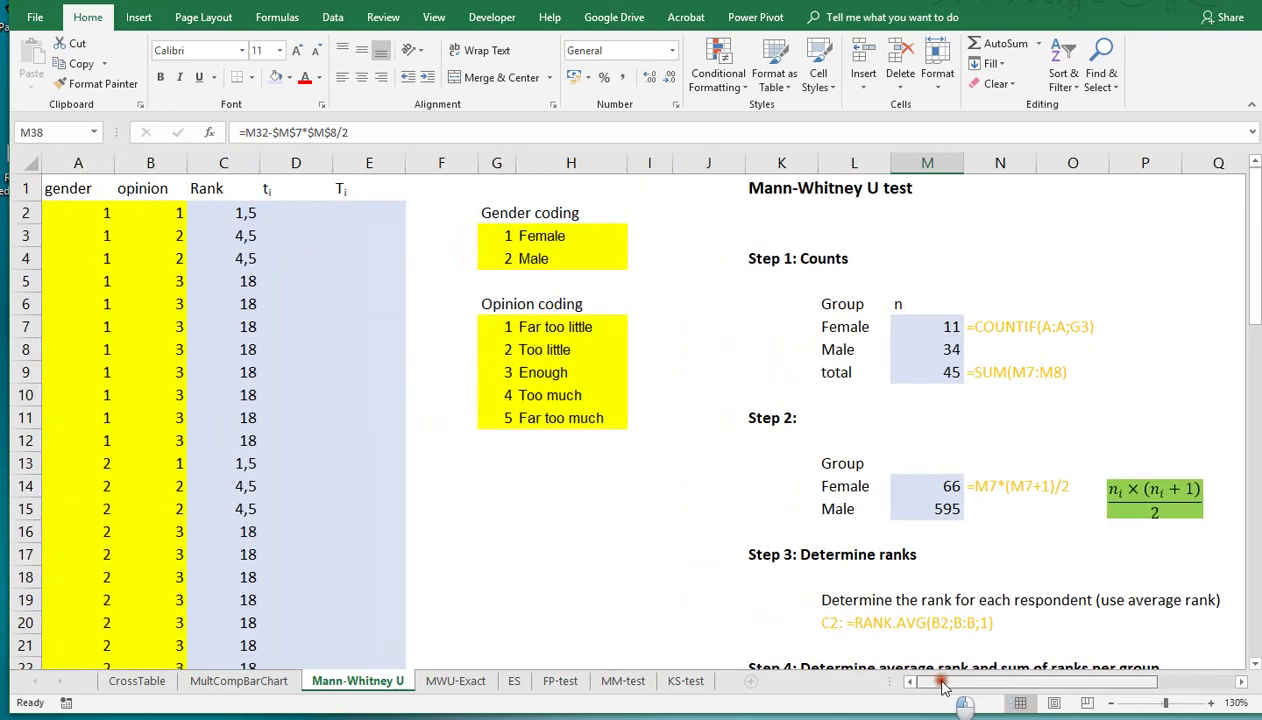
left_click(286, 216)
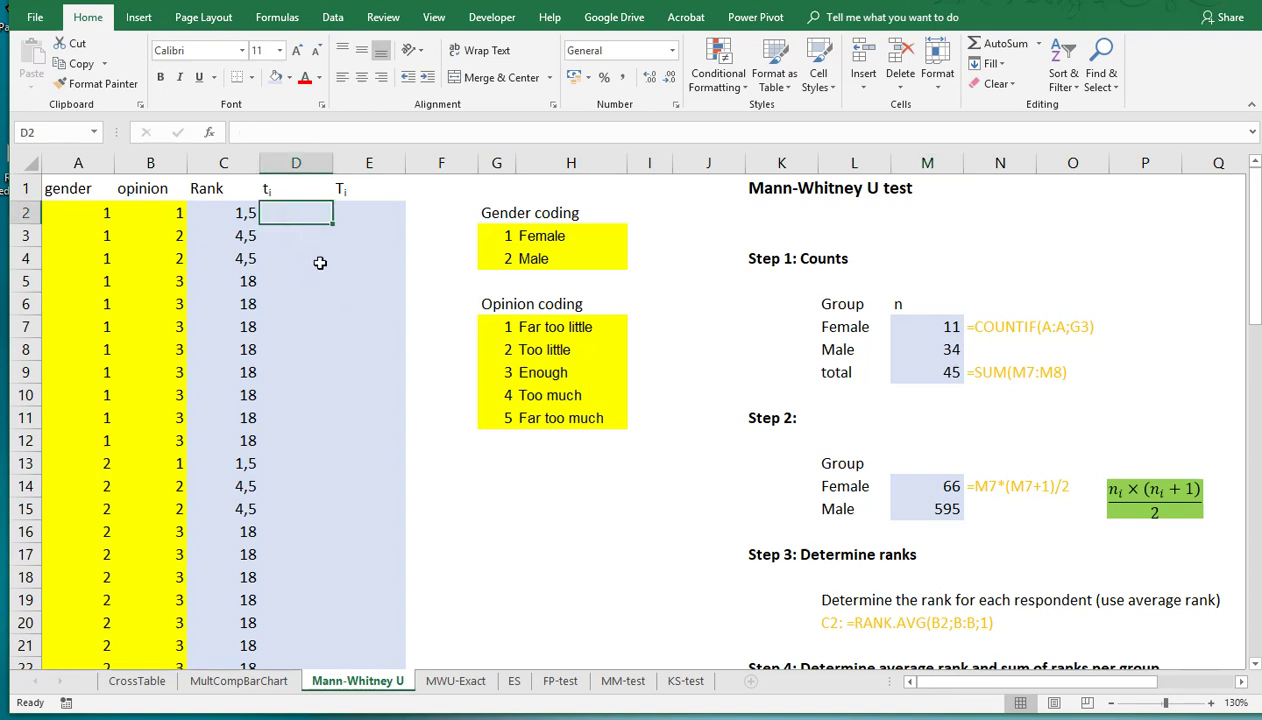
left_click(243, 214)
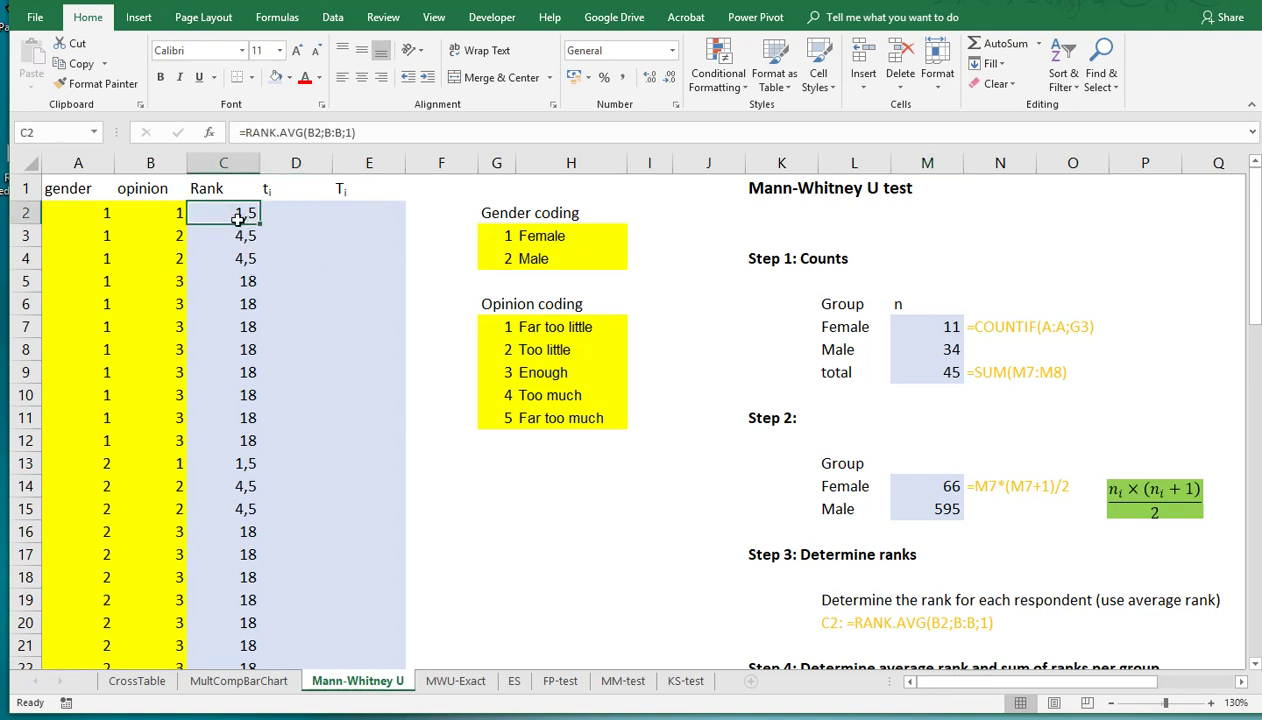
left_click(282, 216)
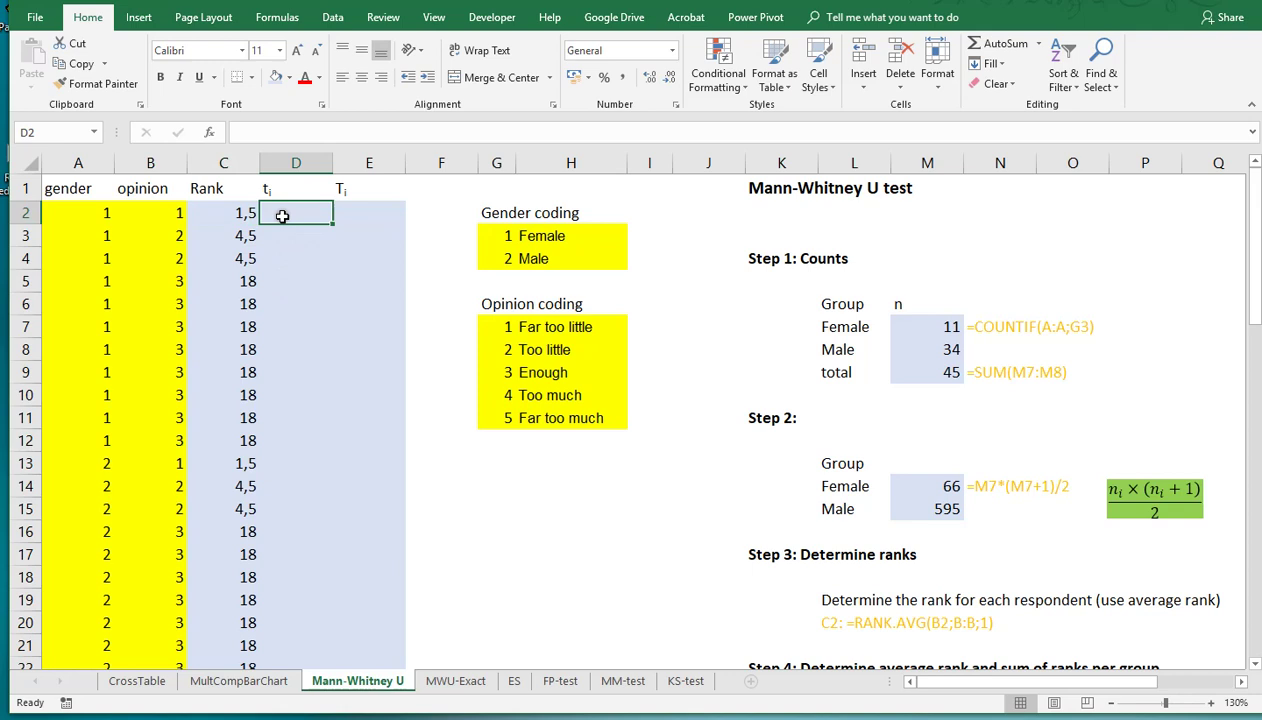
type("=")
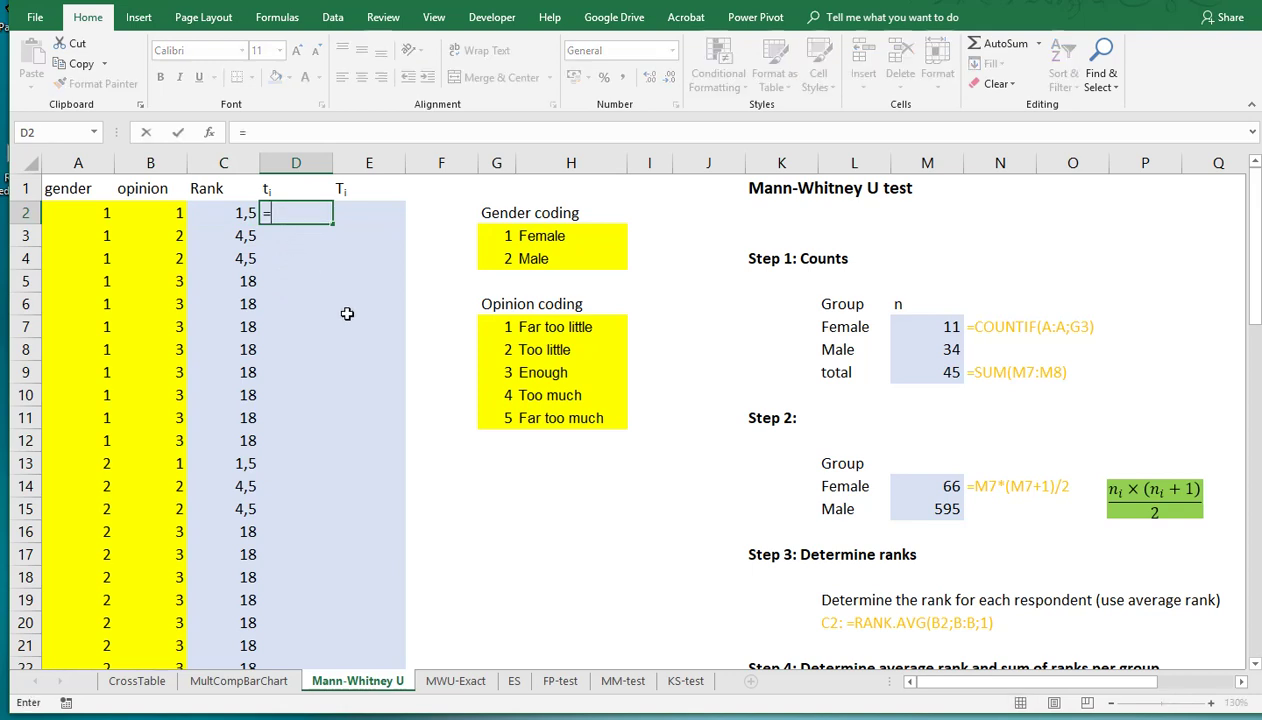
type("I")
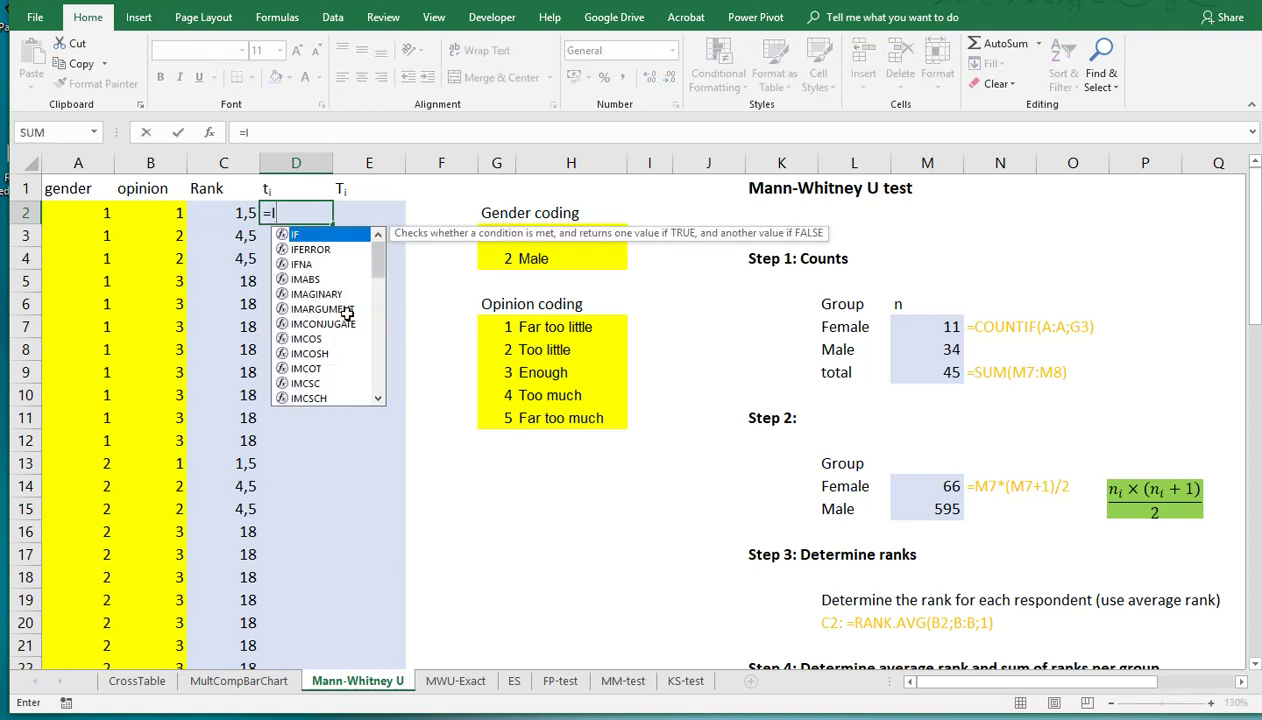
type("F(COUNT")
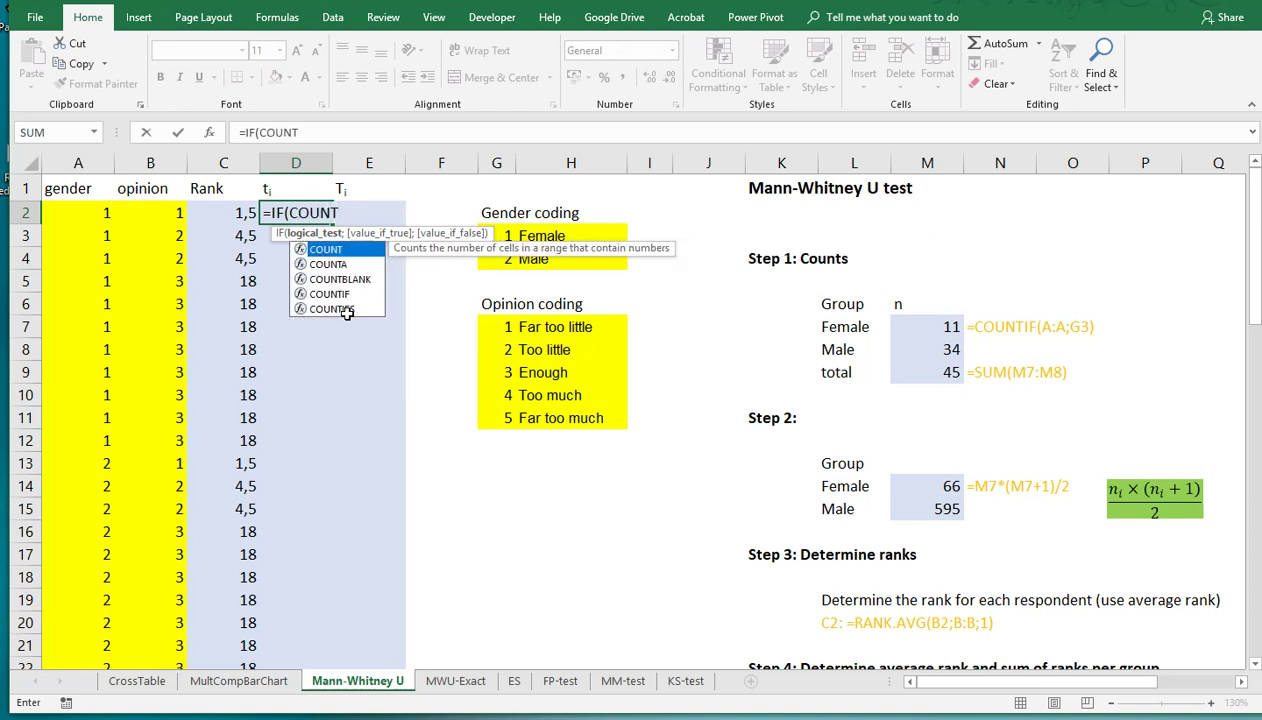
key("Escape")
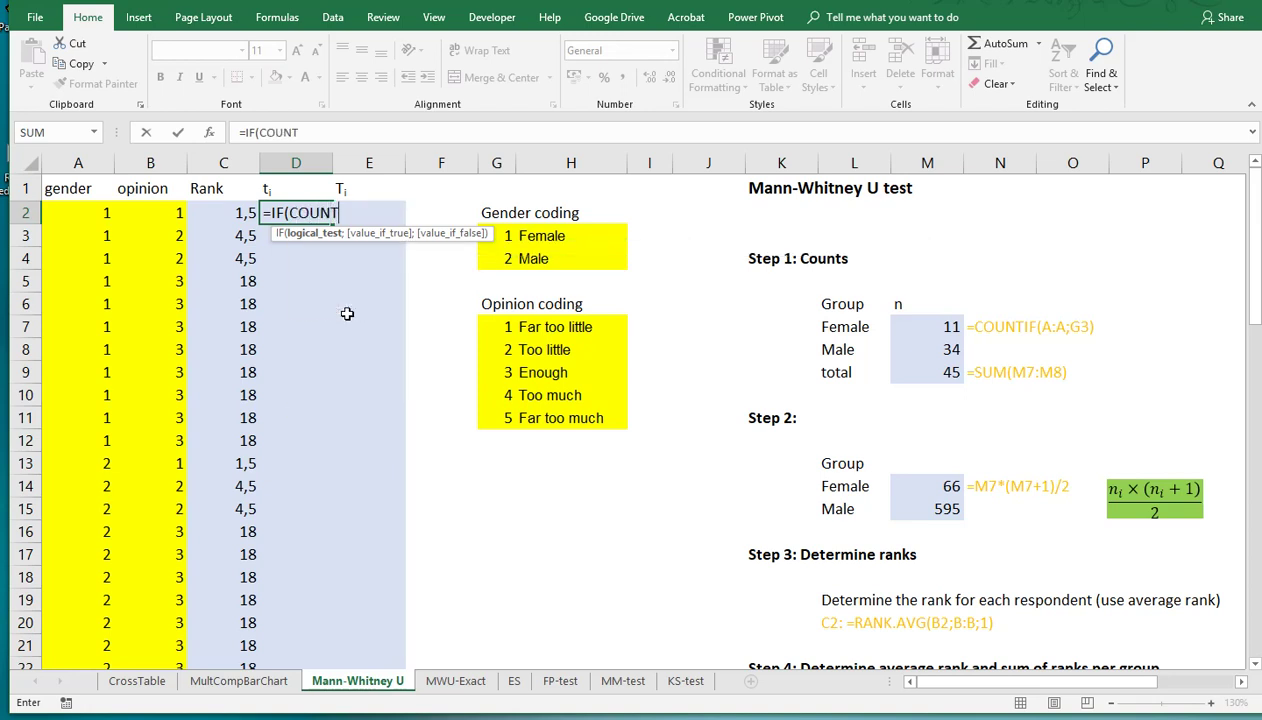
key("Escape")
Begin an IF formula in D5 that tests whether COUNTIF($C$1:C4;C5)>0, keeping the range's starting cell absolute
key("Down")
key("Down")
key("Down")
key("Down")
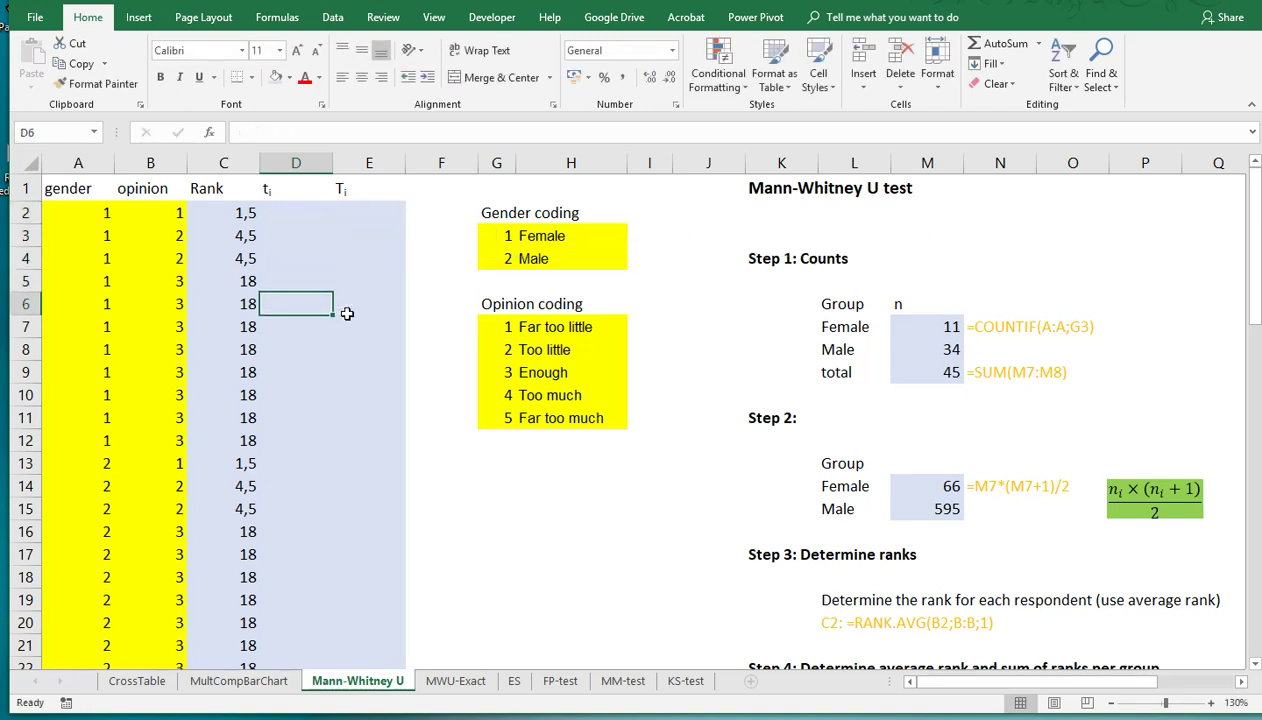
key("Up")
type("=if(")
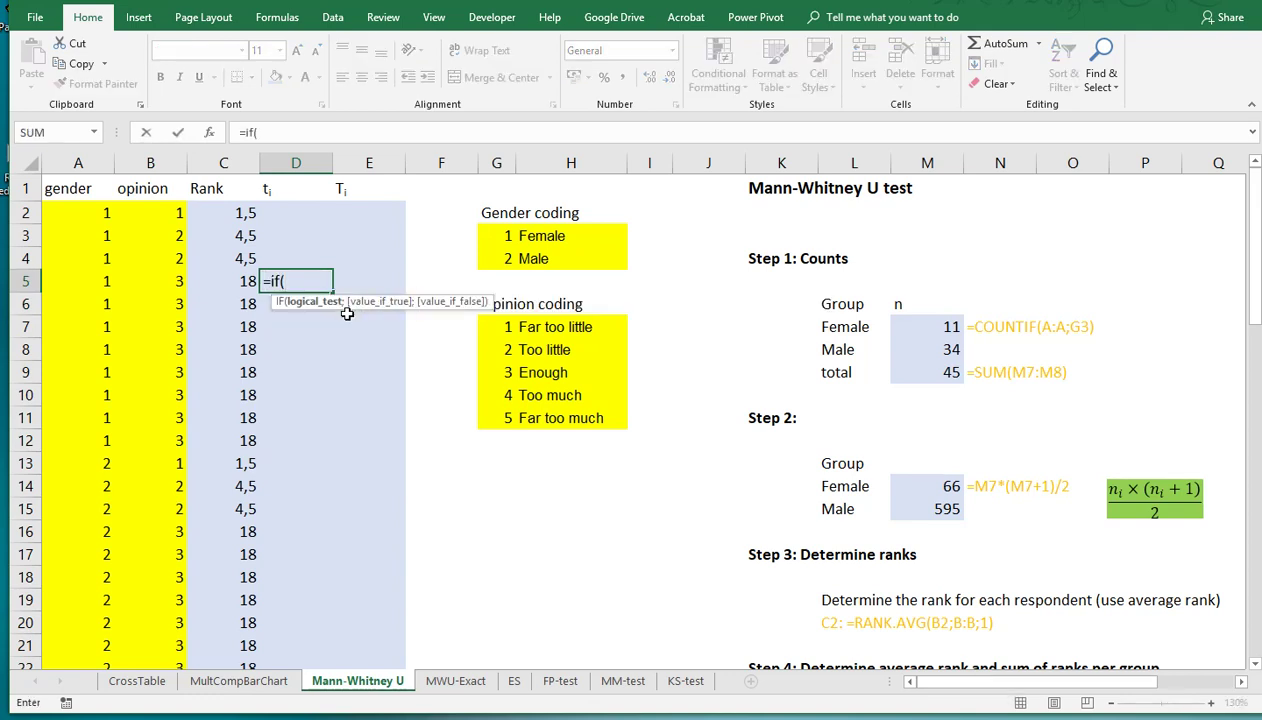
type("countif(")
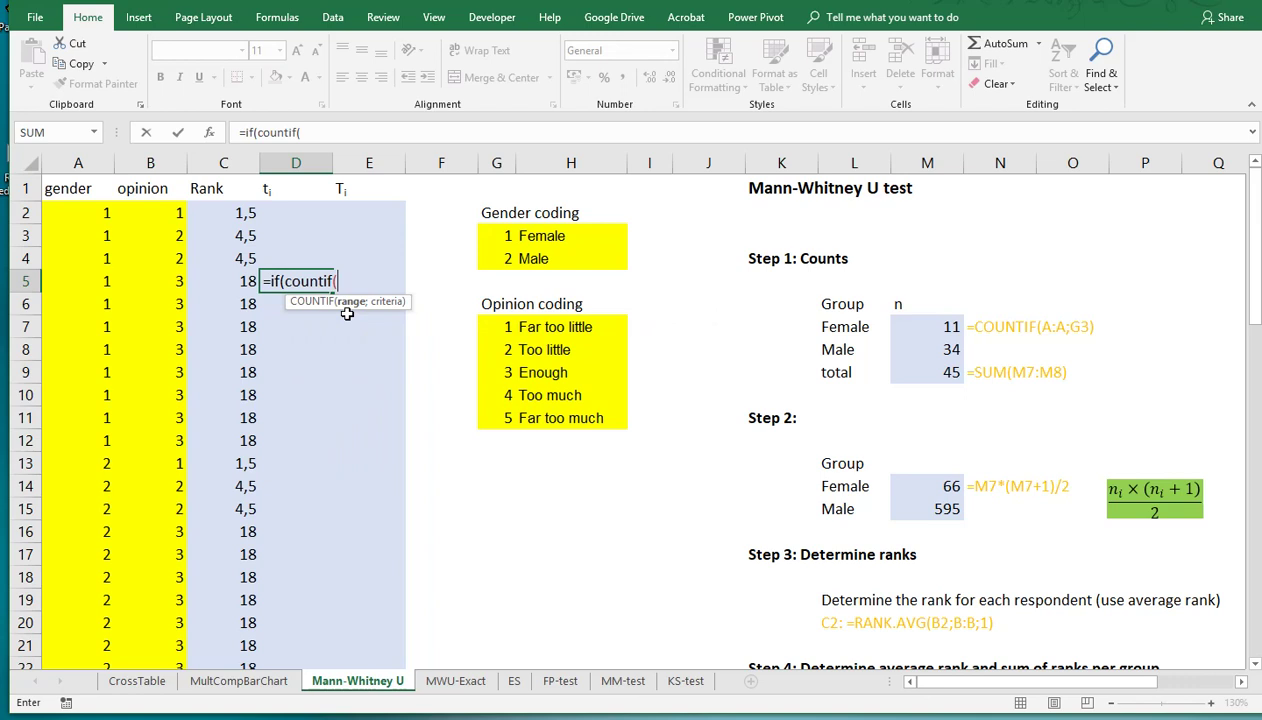
key("Left")
key("Up")
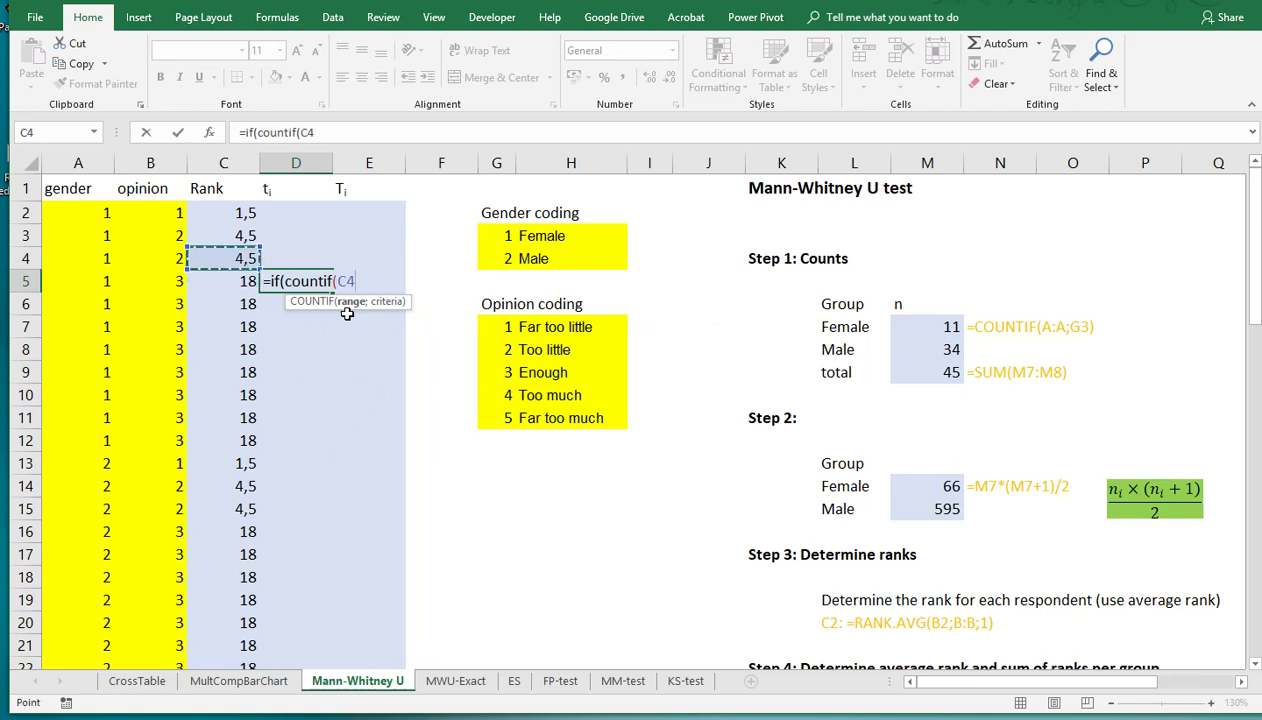
key("shift+Up")
key("shift+Up")
key("shift+Up")
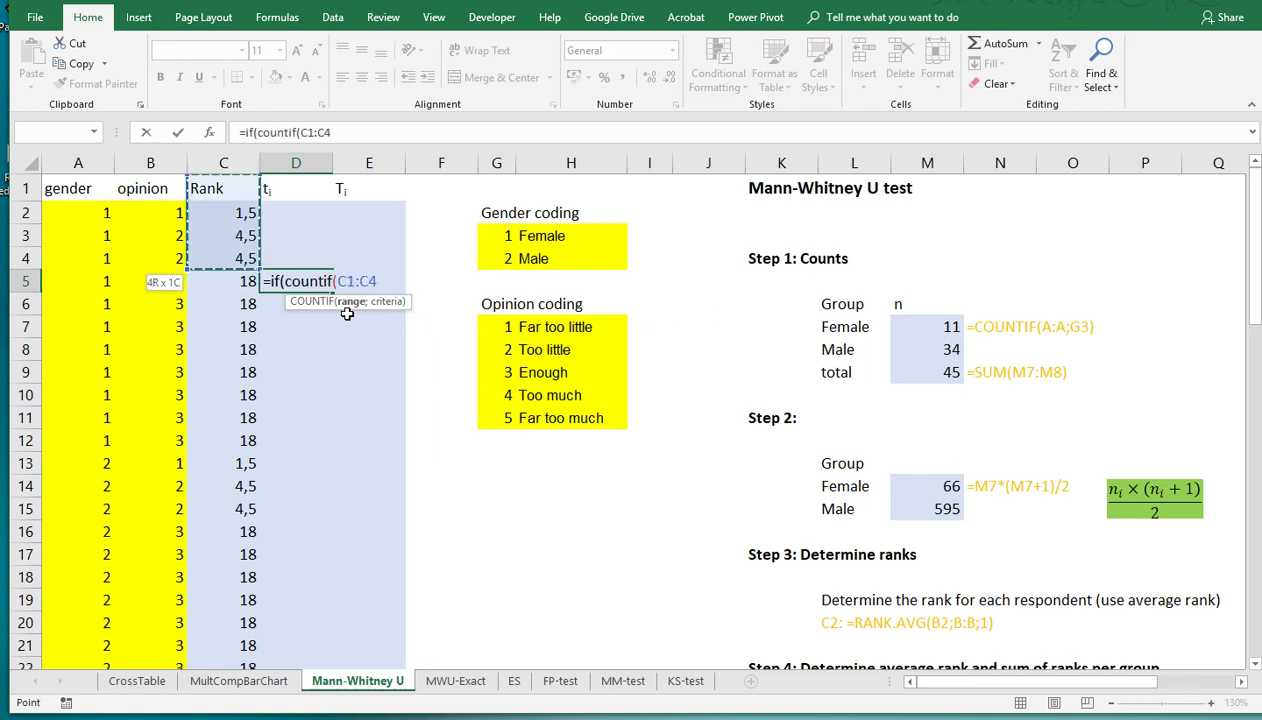
left_click(344, 281)
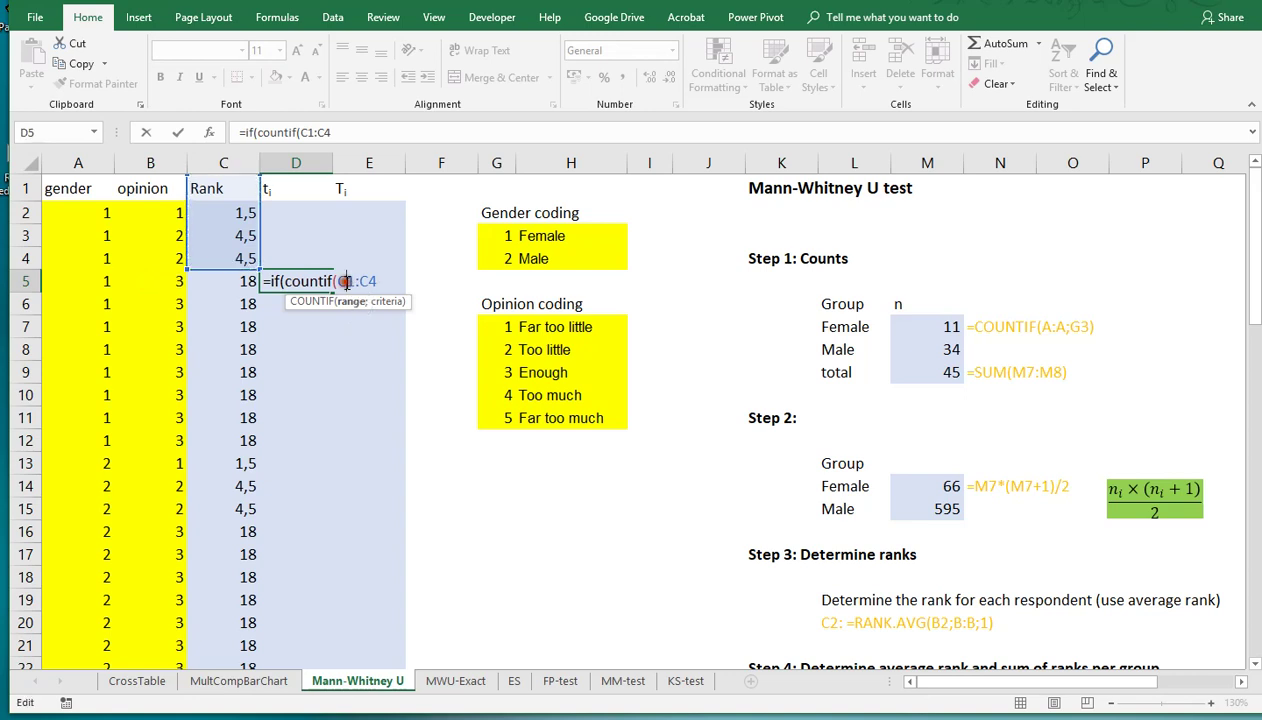
key("F4")
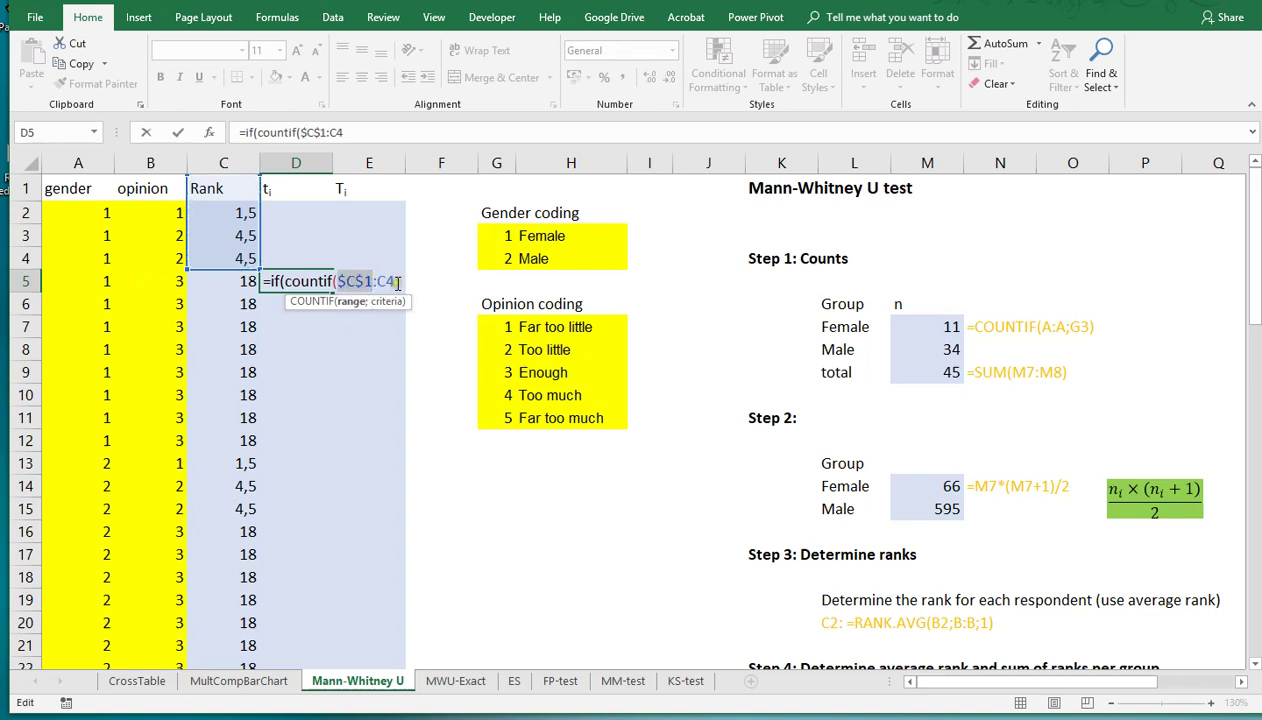
left_click(399, 281)
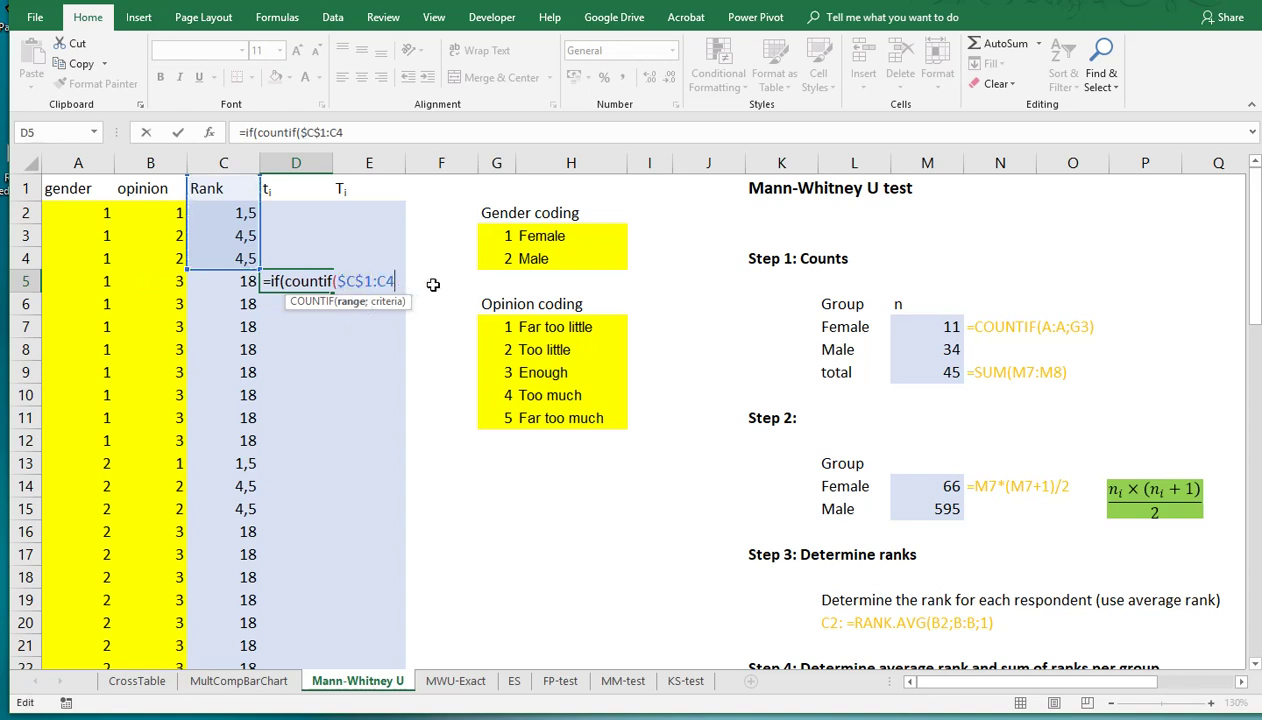
type(";")
left_click(232, 280)
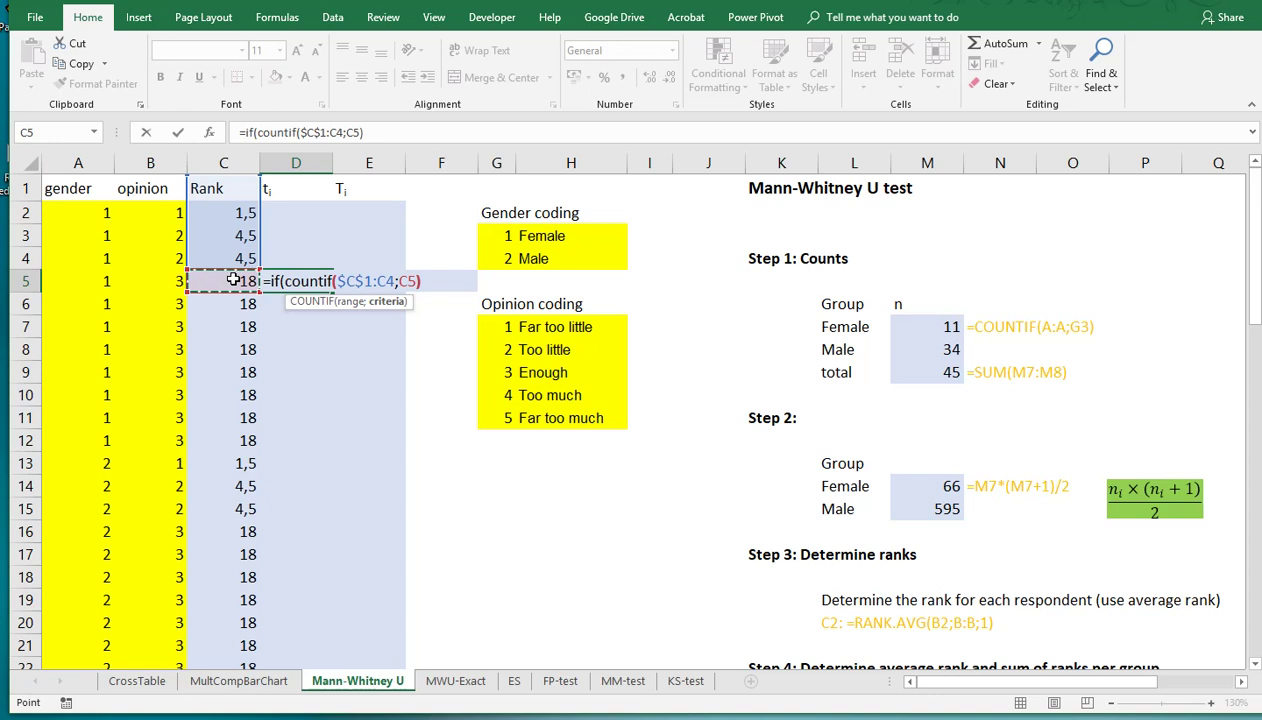
type(")")
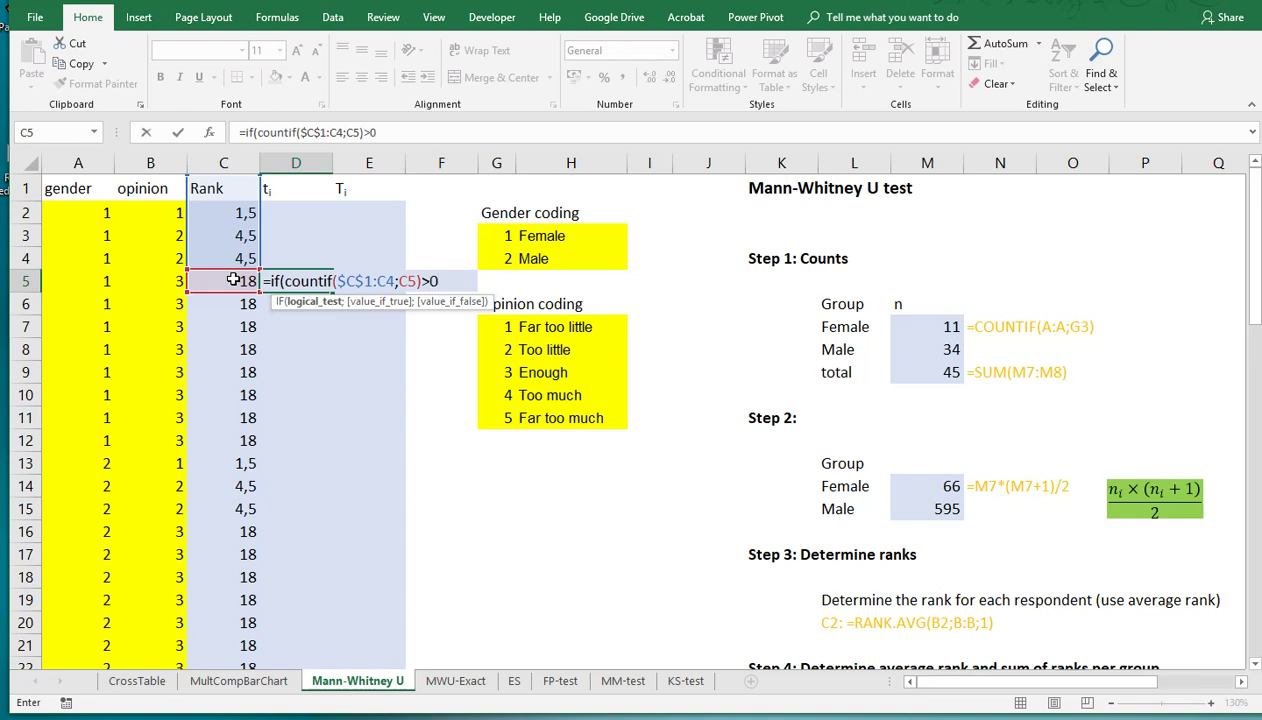
Complete the IF formula in D5 with "" as the true value and COUNTIF(C:C;C5) as the false value
type(";\"\"")
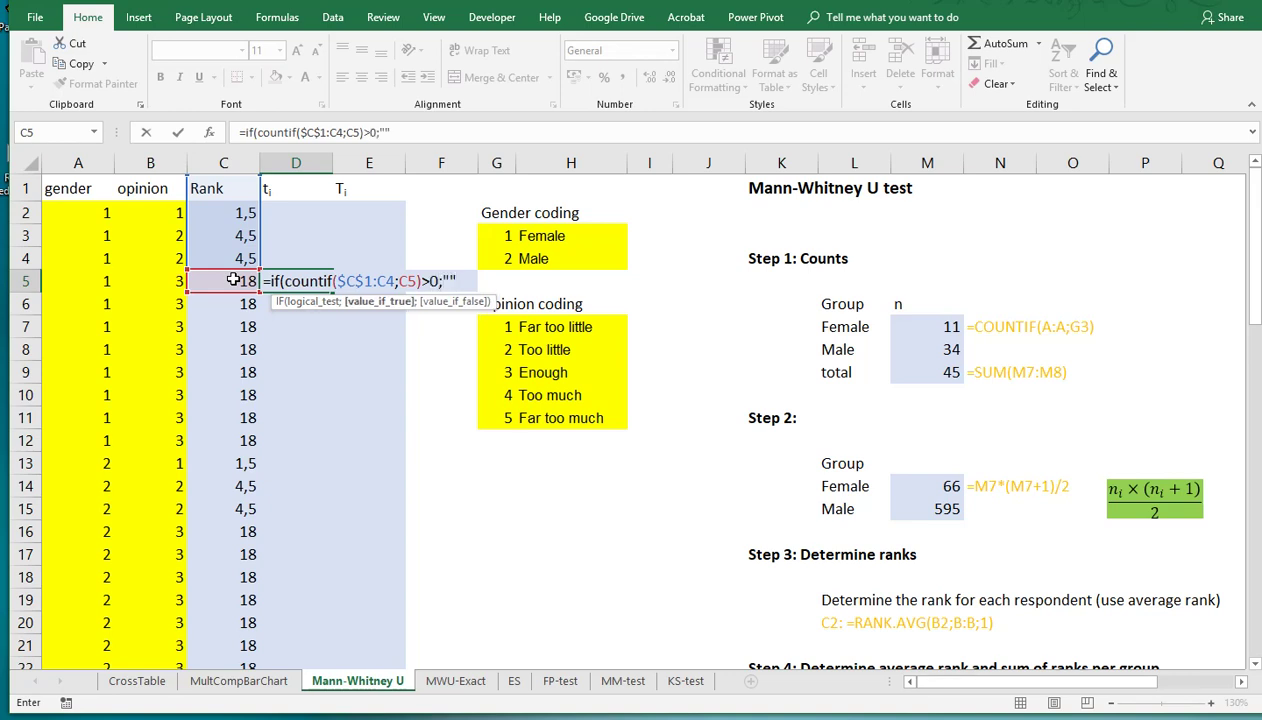
type(";")
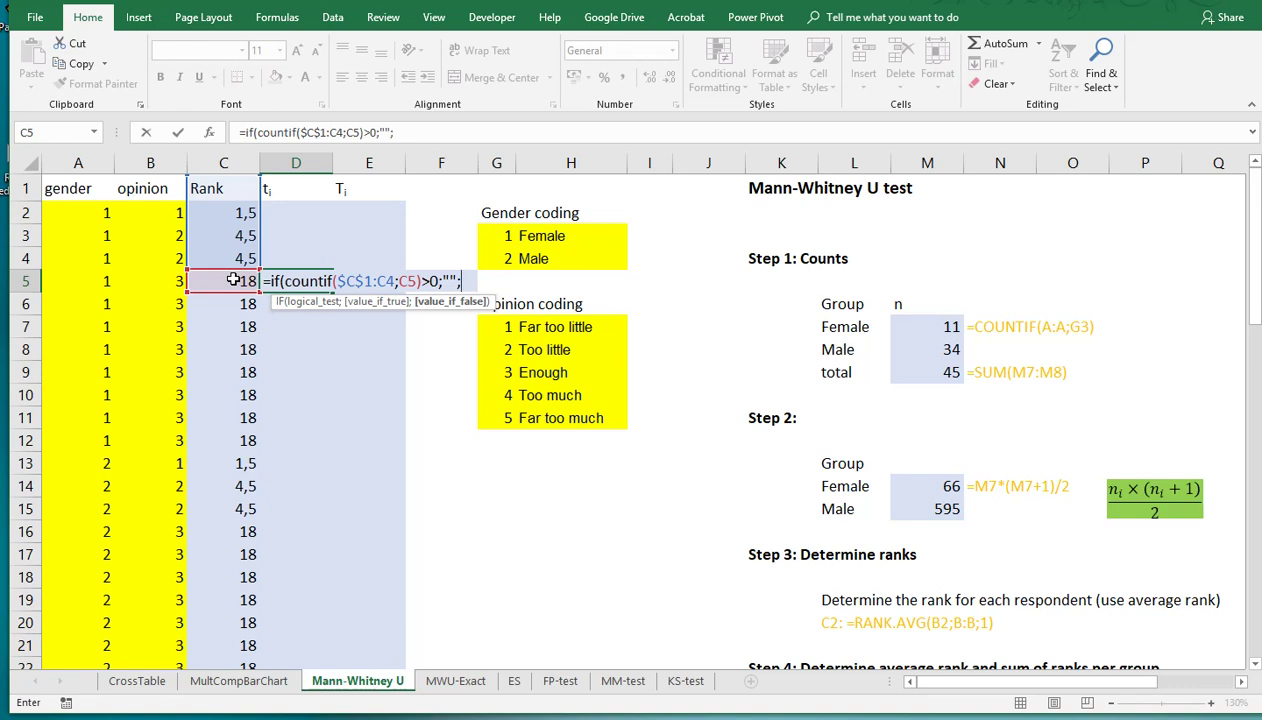
type("countif")
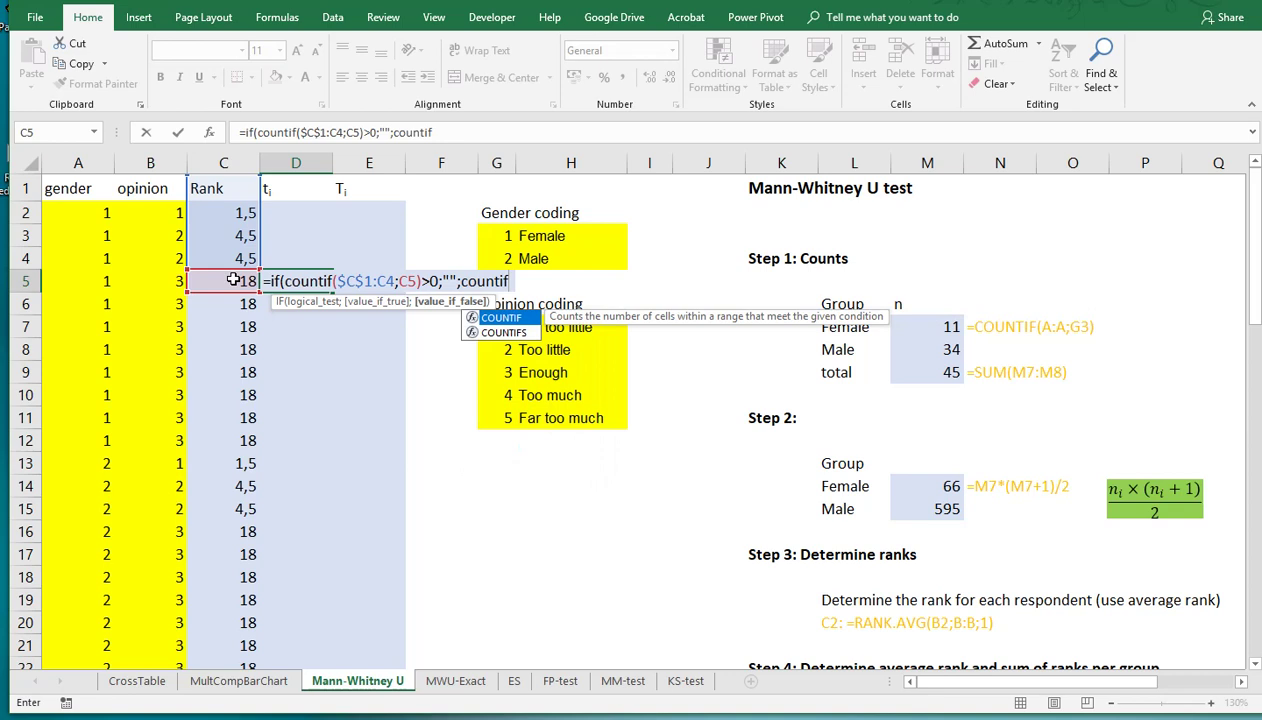
type("(C:C;")
left_click(229, 281)
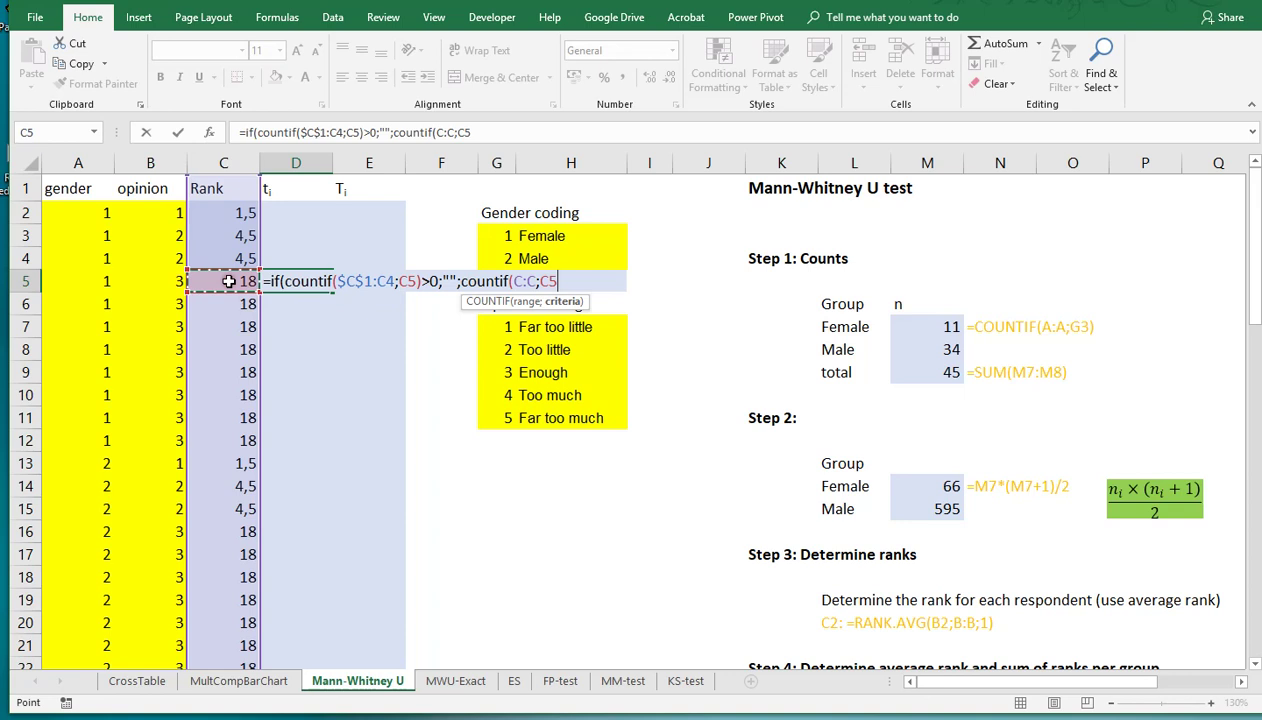
type("))")
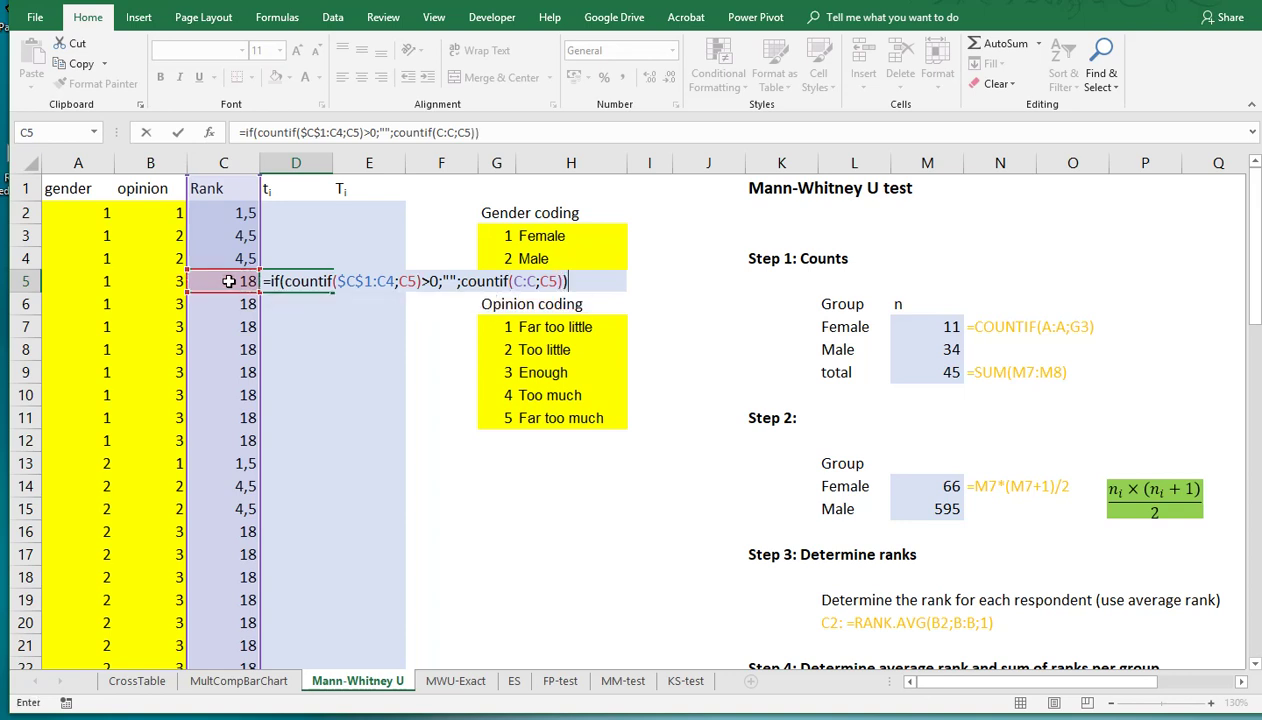
key("Return")
Copy the tied-score formula from D5 to D6
key("Up")
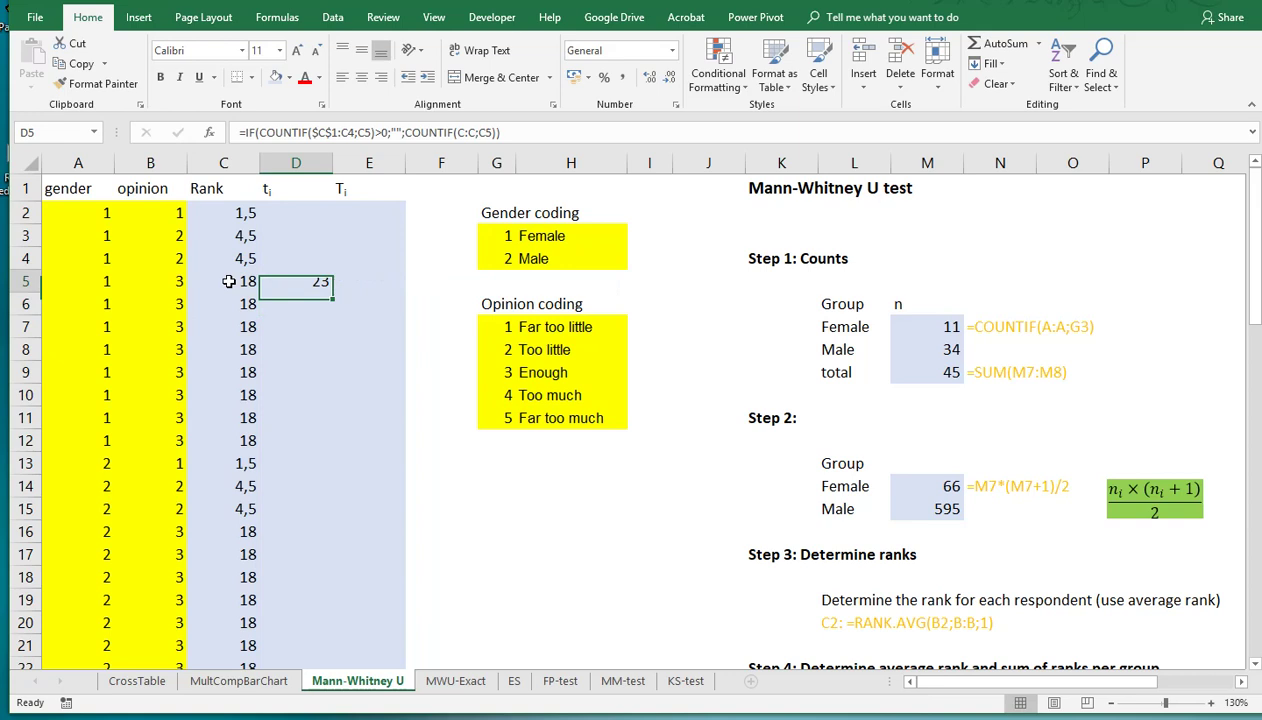
key("Left")
key("Right")
key("ctrl+c")
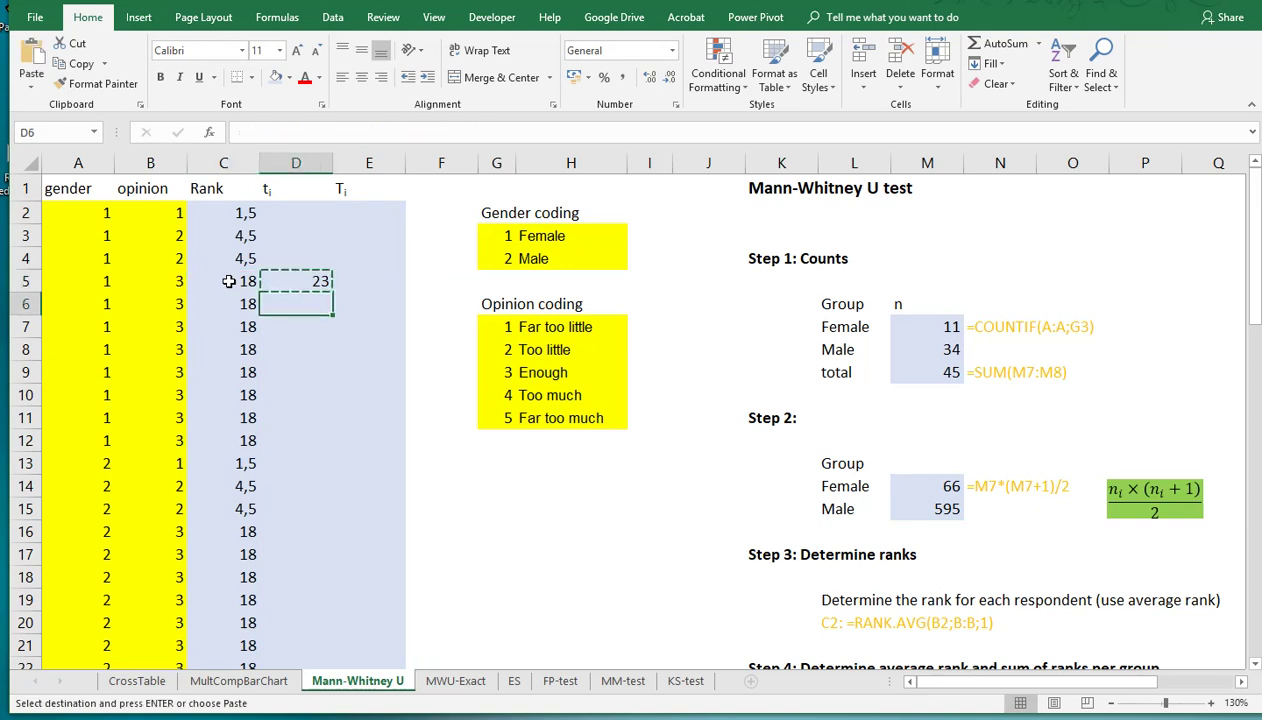
key("Down")
key("ctrl+v")
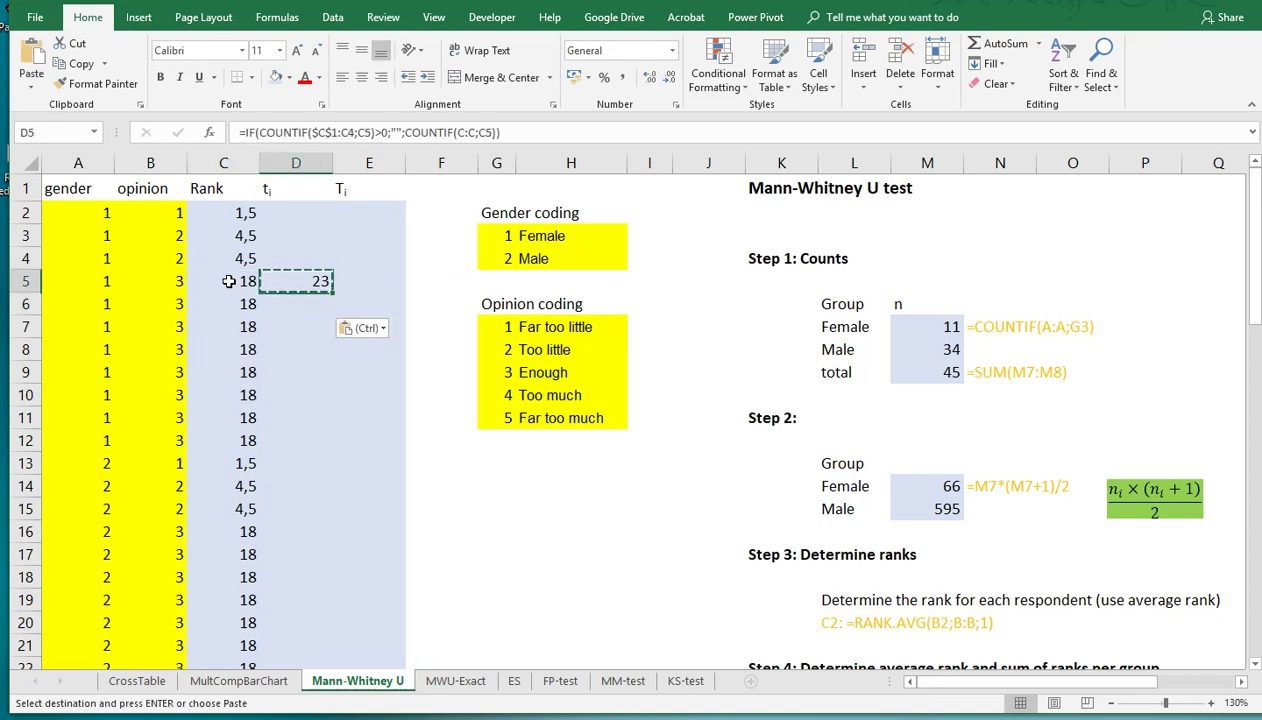
Paste the copied tied-score formula into D2, the first data row of the ti column
left_click(228, 281)
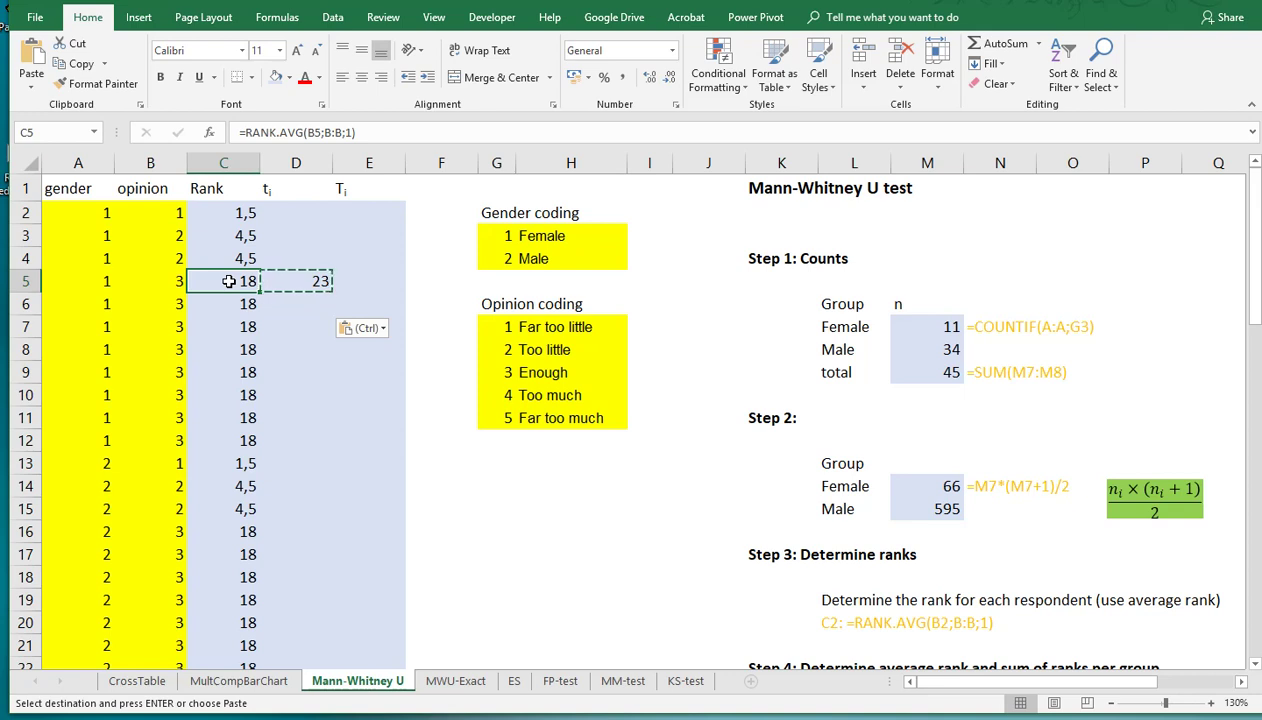
key("Right")
key("Up")
key("Up")
key("Up")
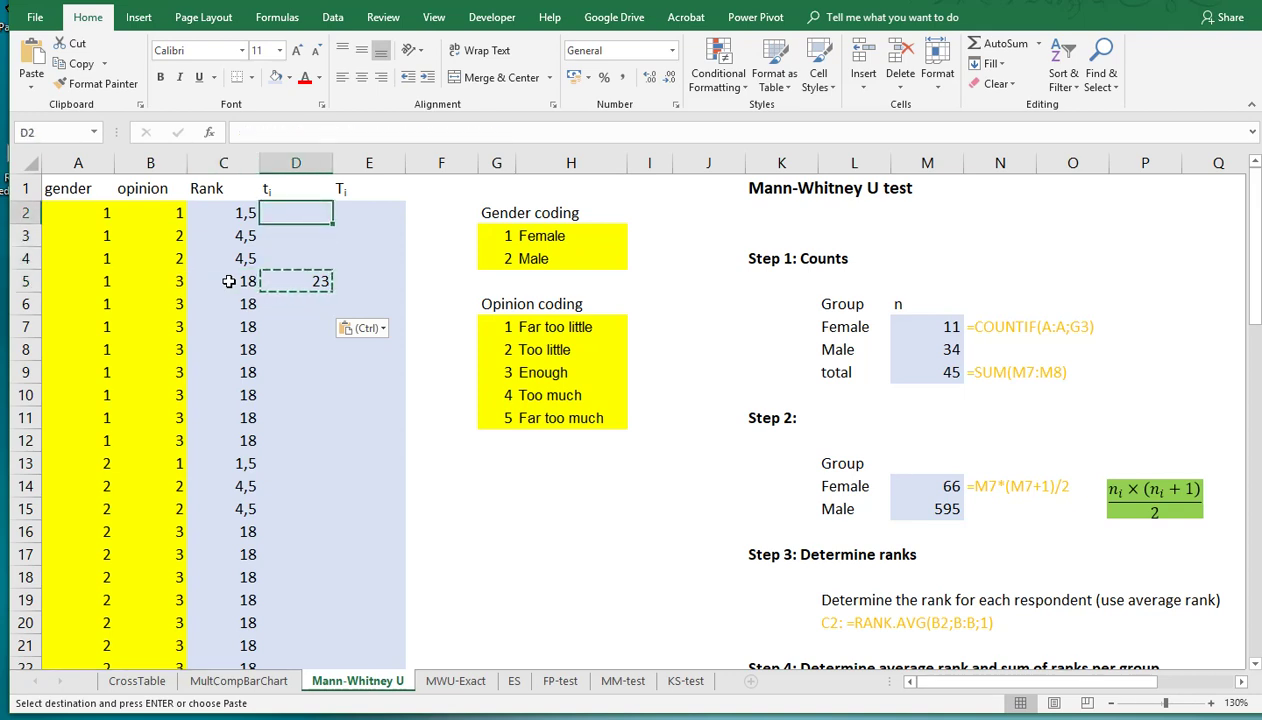
key("ctrl+v")
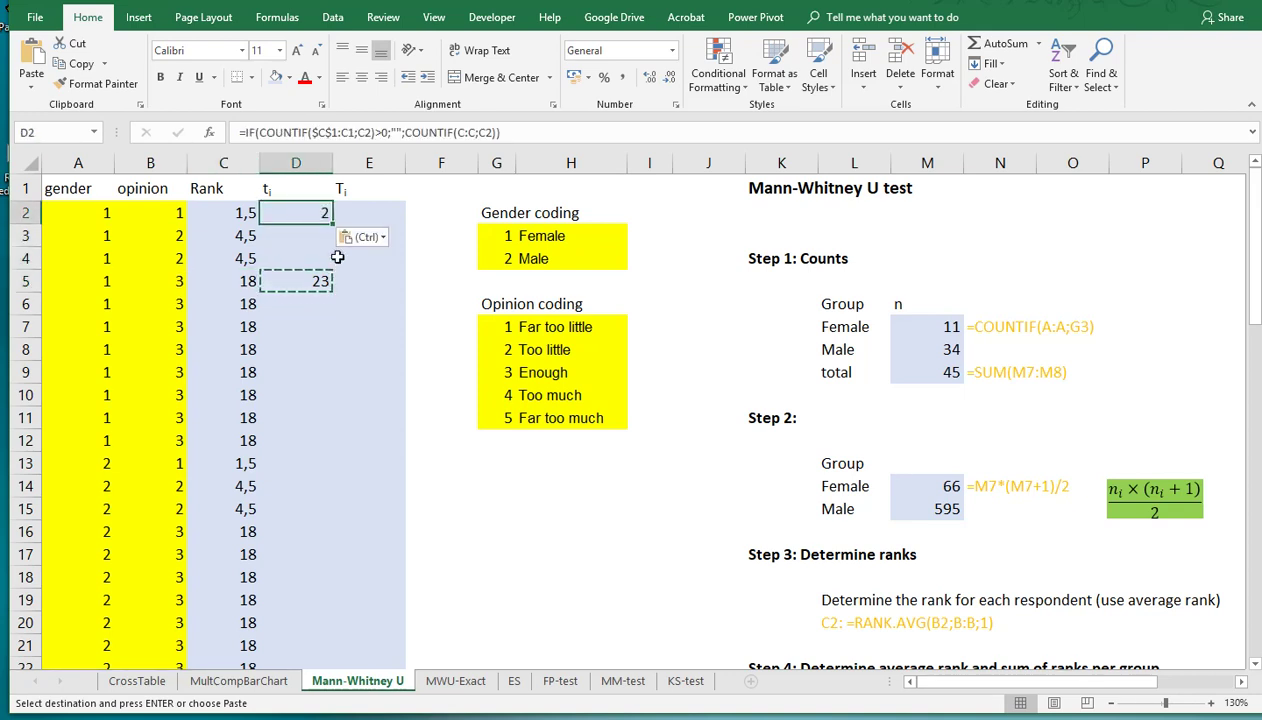
Fill the tied-score formula from D2 down through D4 and from D5 down through the last data row, D46
left_click_drag(334, 224, 335, 250)
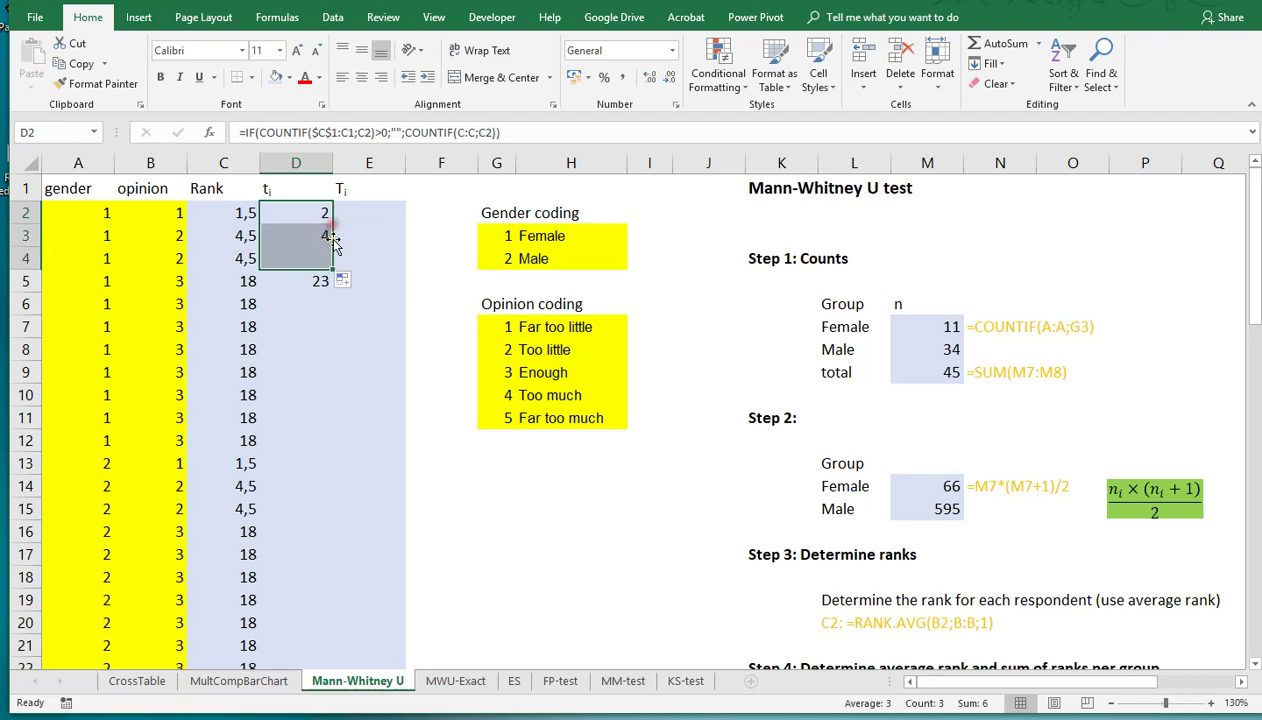
left_click(303, 257)
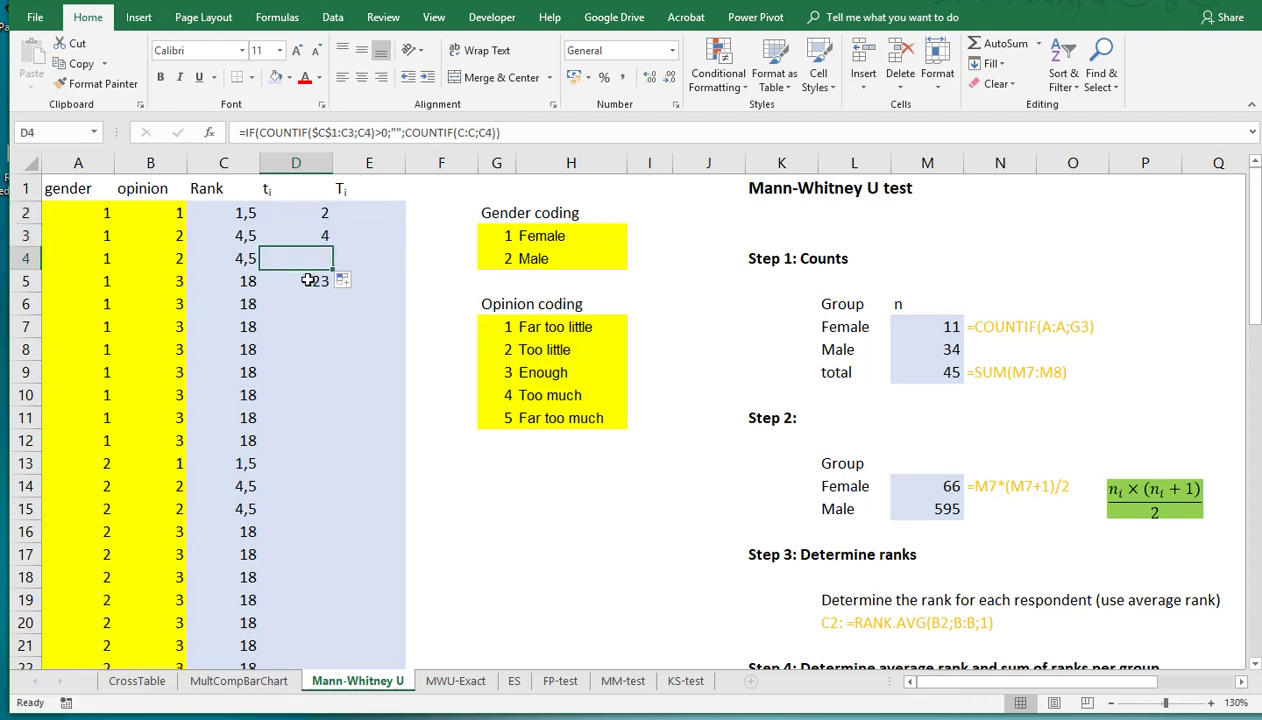
left_click(310, 281)
left_click_drag(337, 295, 333, 291)
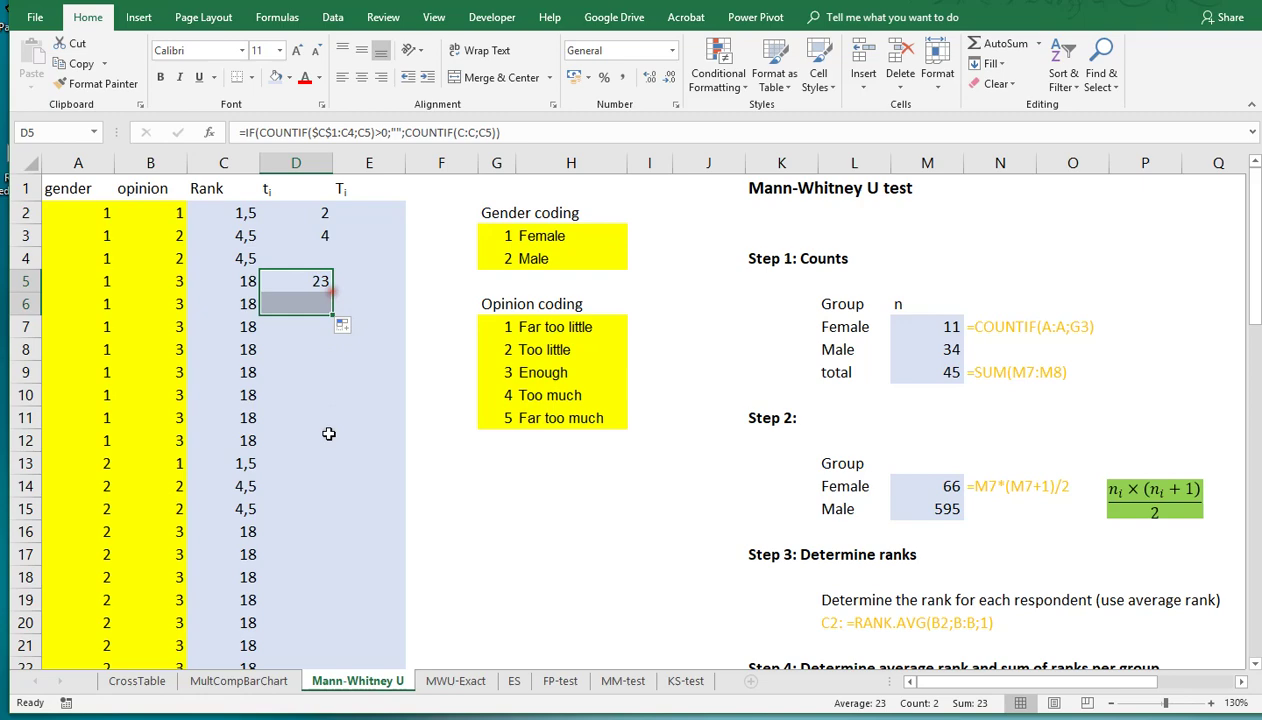
double_click(331, 316)
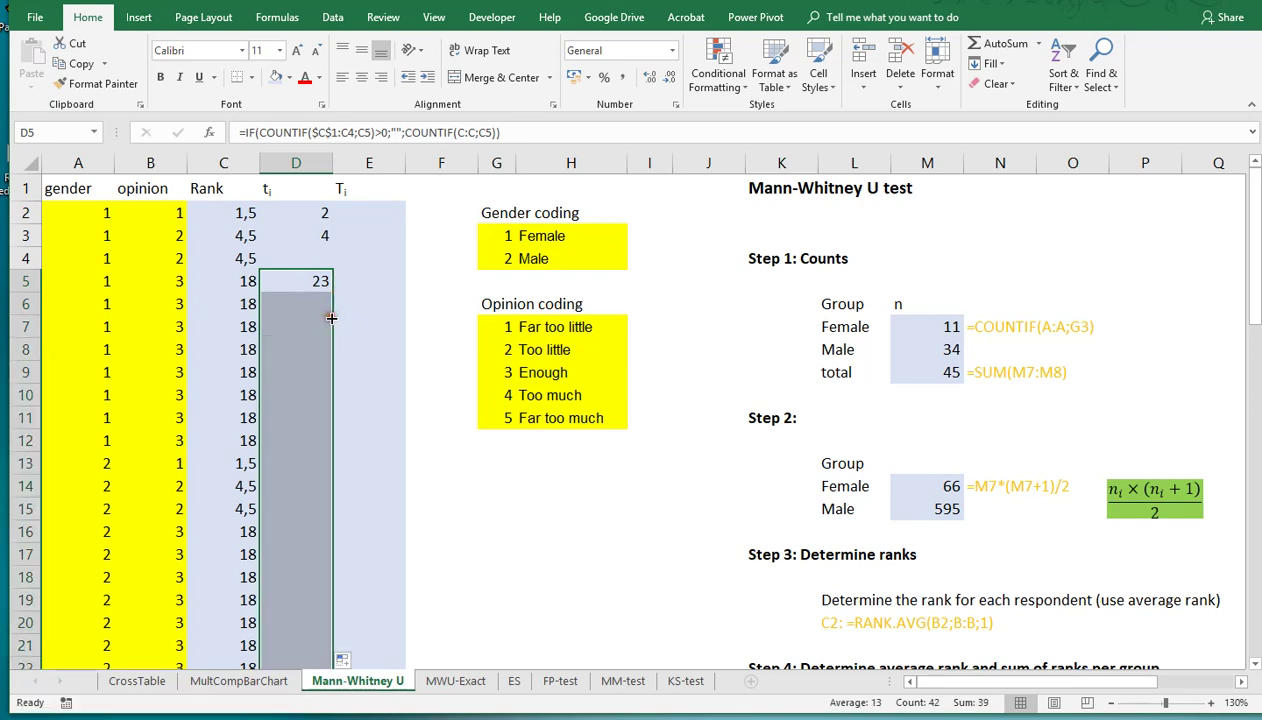
scroll(297, 367, "down", 8)
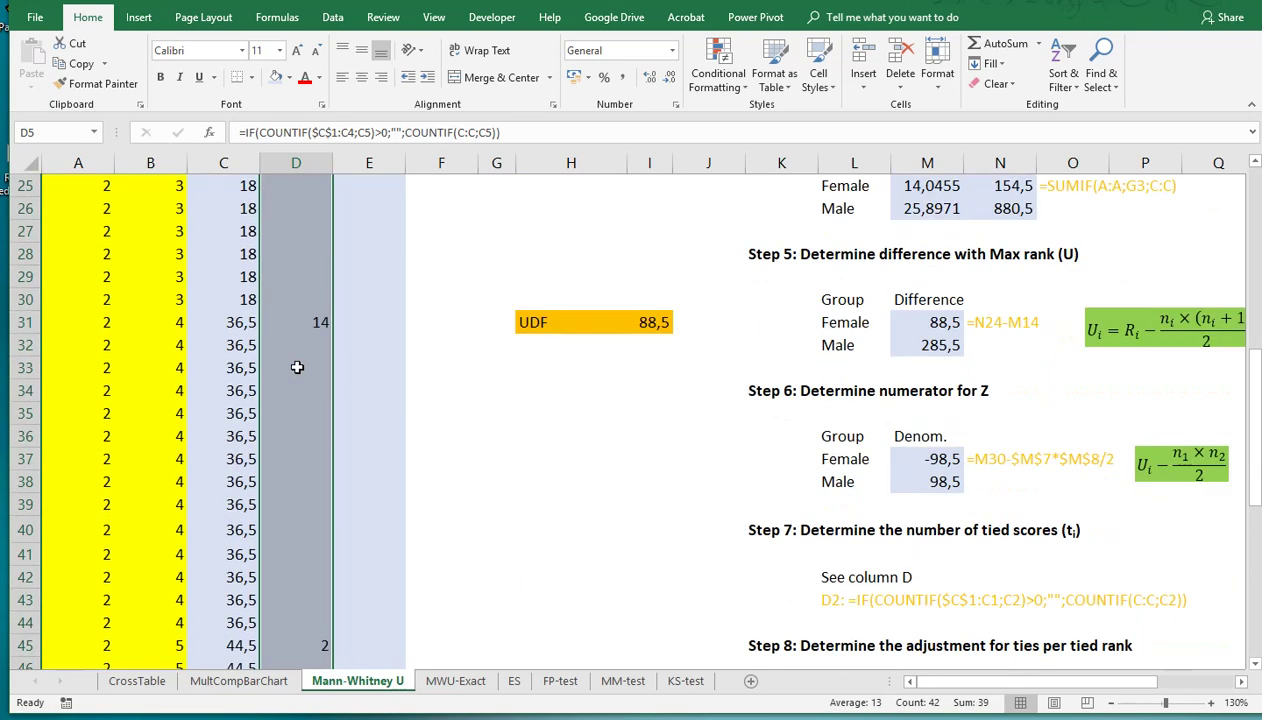
scroll(297, 367, "down", 3)
scroll(297, 367, "up", 8)
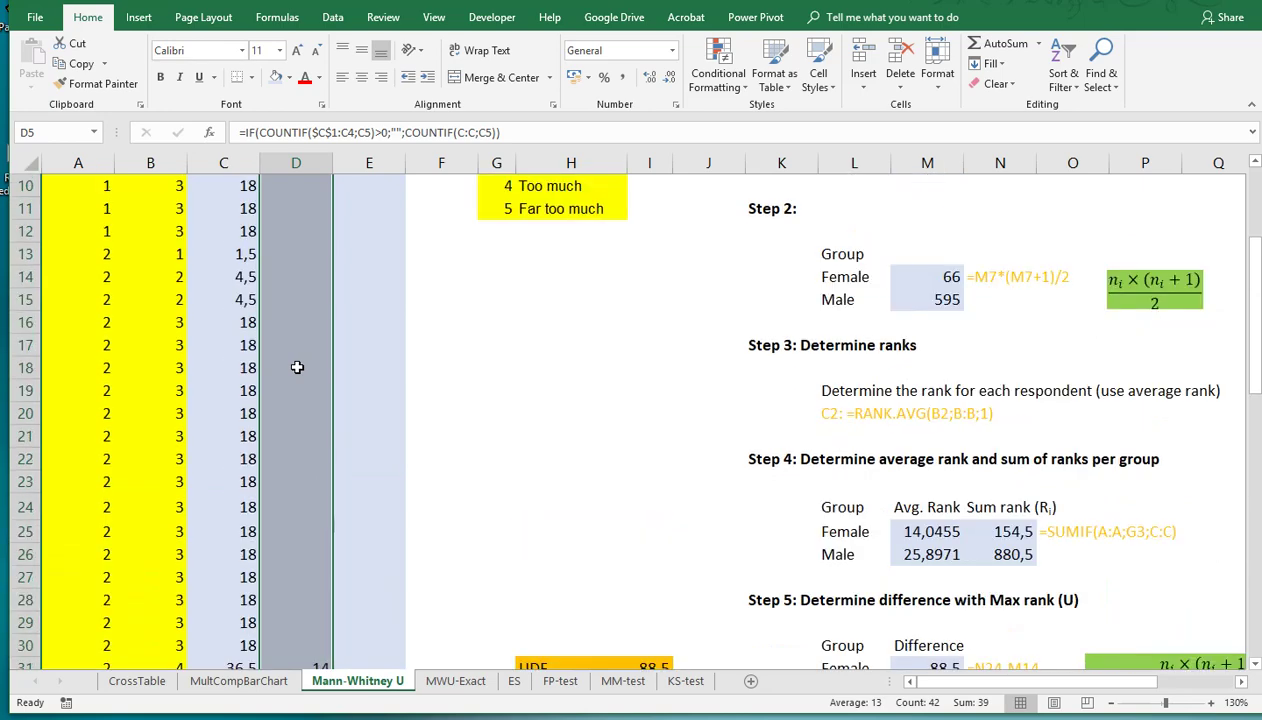
scroll(297, 367, "up", 3)
Enter the tie adjustment formula =IF(D2="";"";(D2^3-D2)/12) in E2, the first data row of the Ti column
scroll(786, 420, "down", 9)
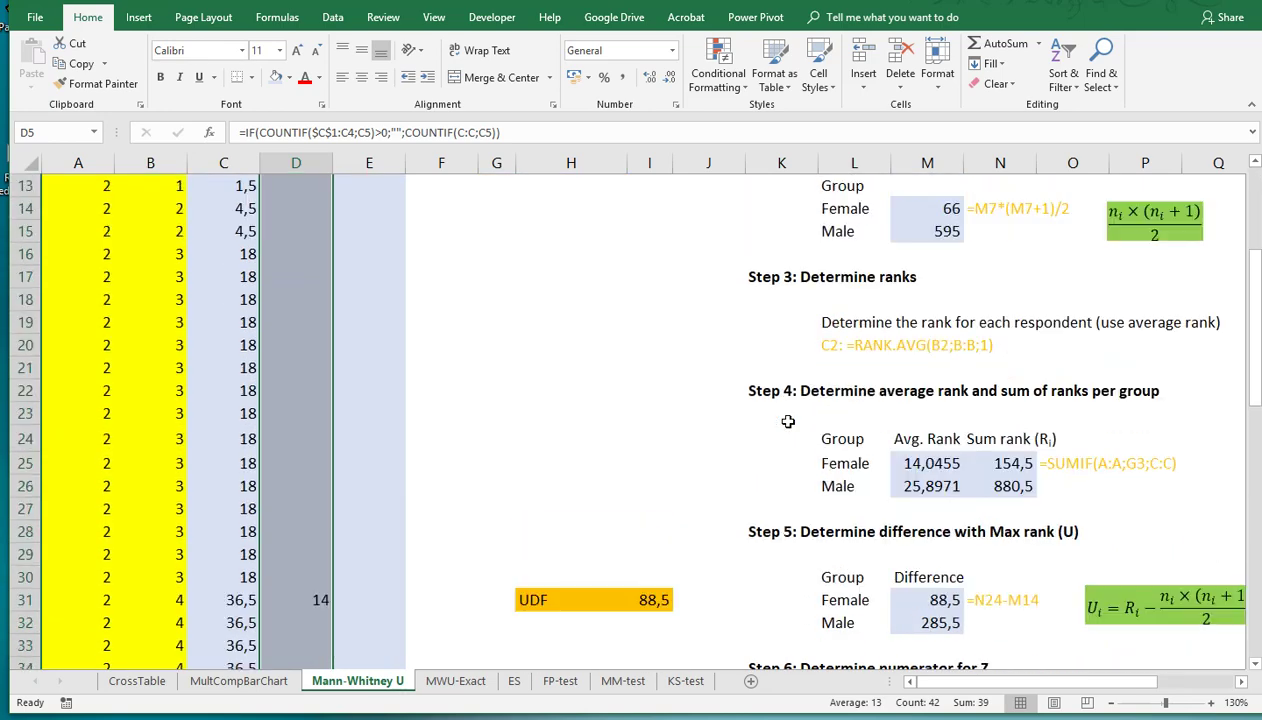
scroll(788, 421, "down", 4)
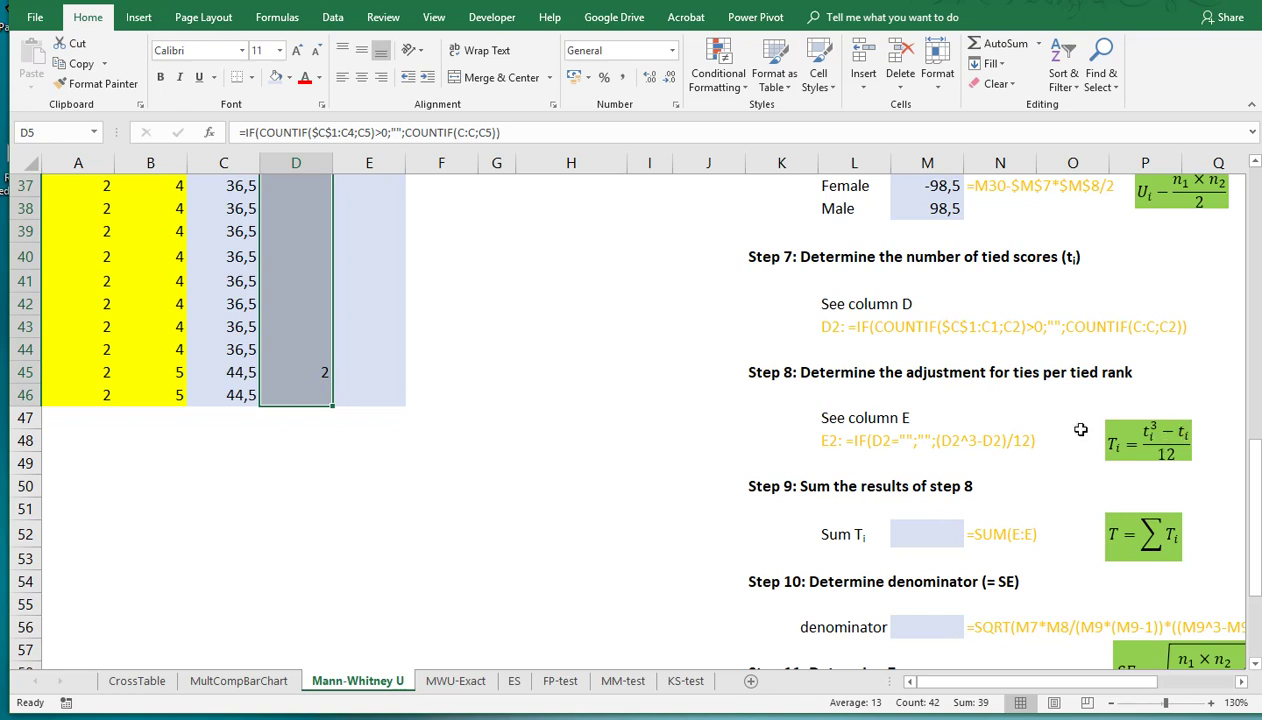
left_click(288, 337)
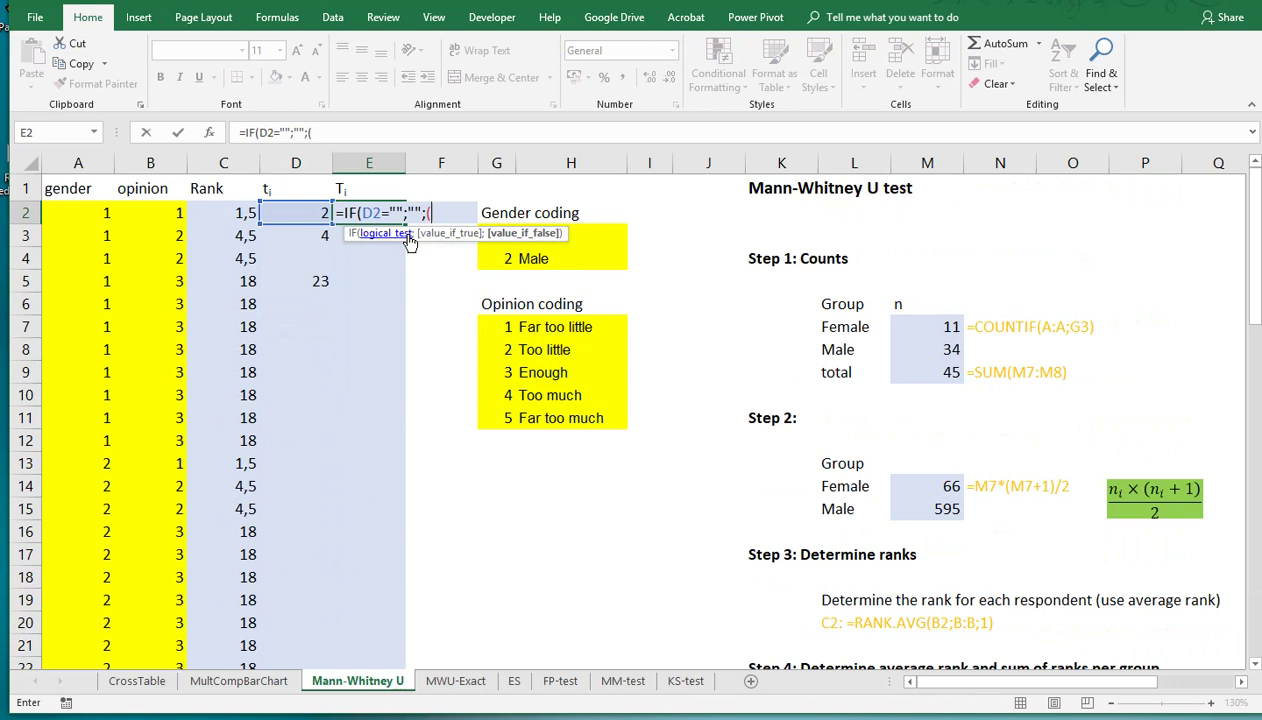
type("D2^3")
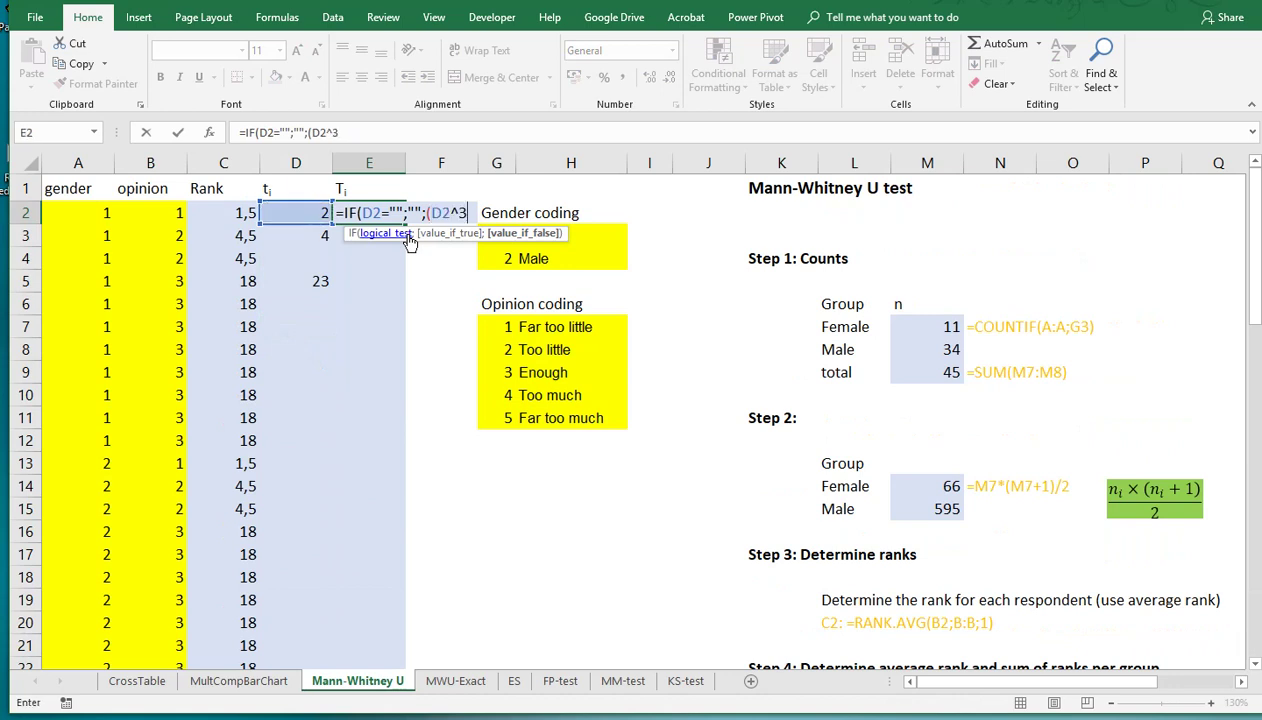
type("-D2")
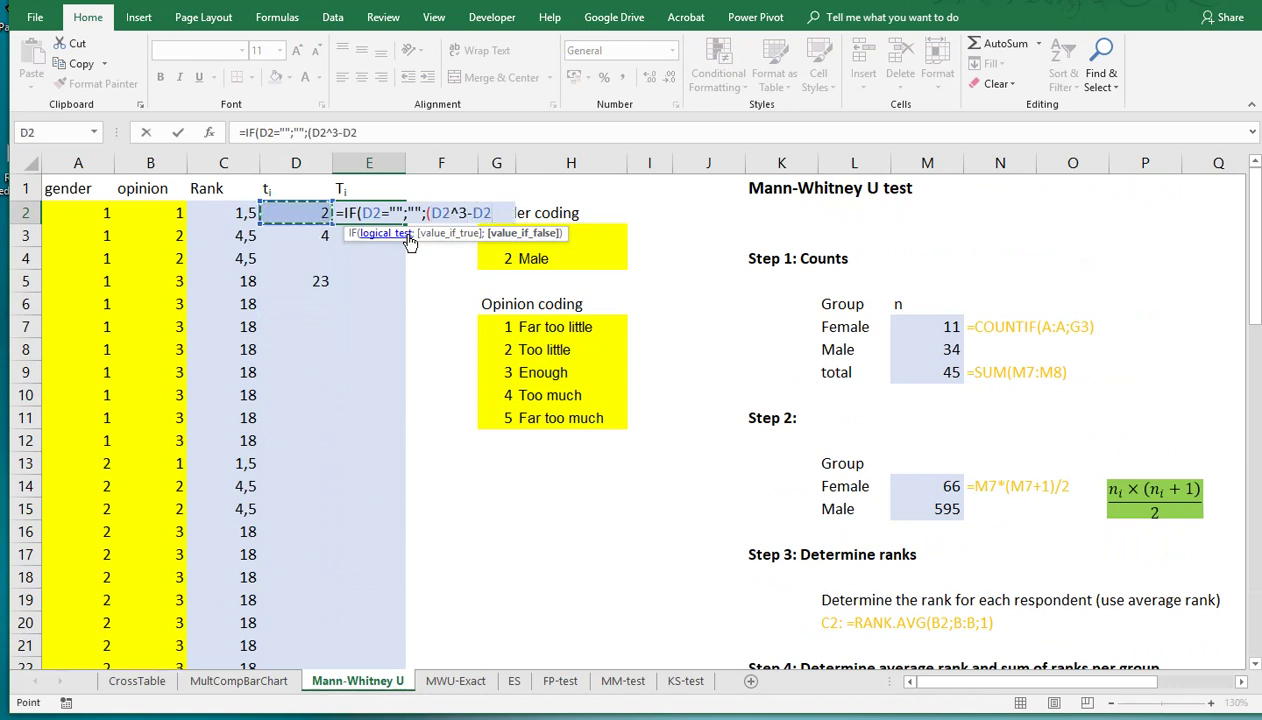
type(")/12")
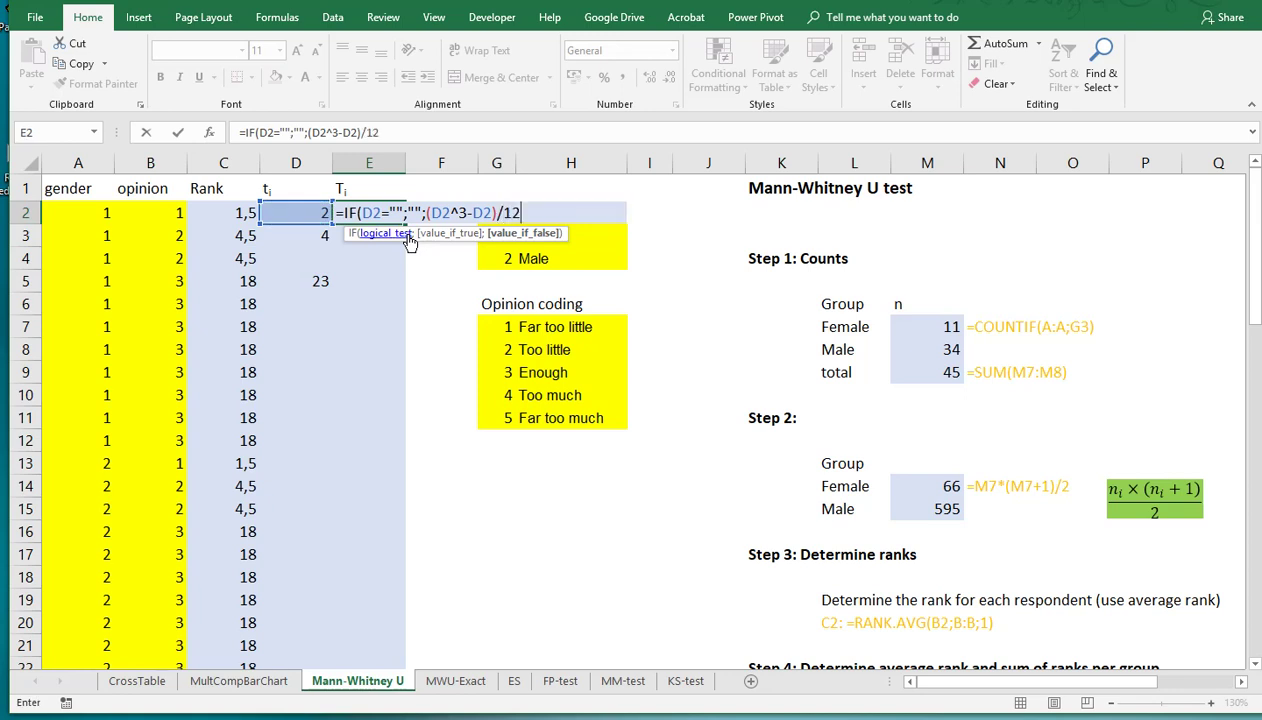
type(")")
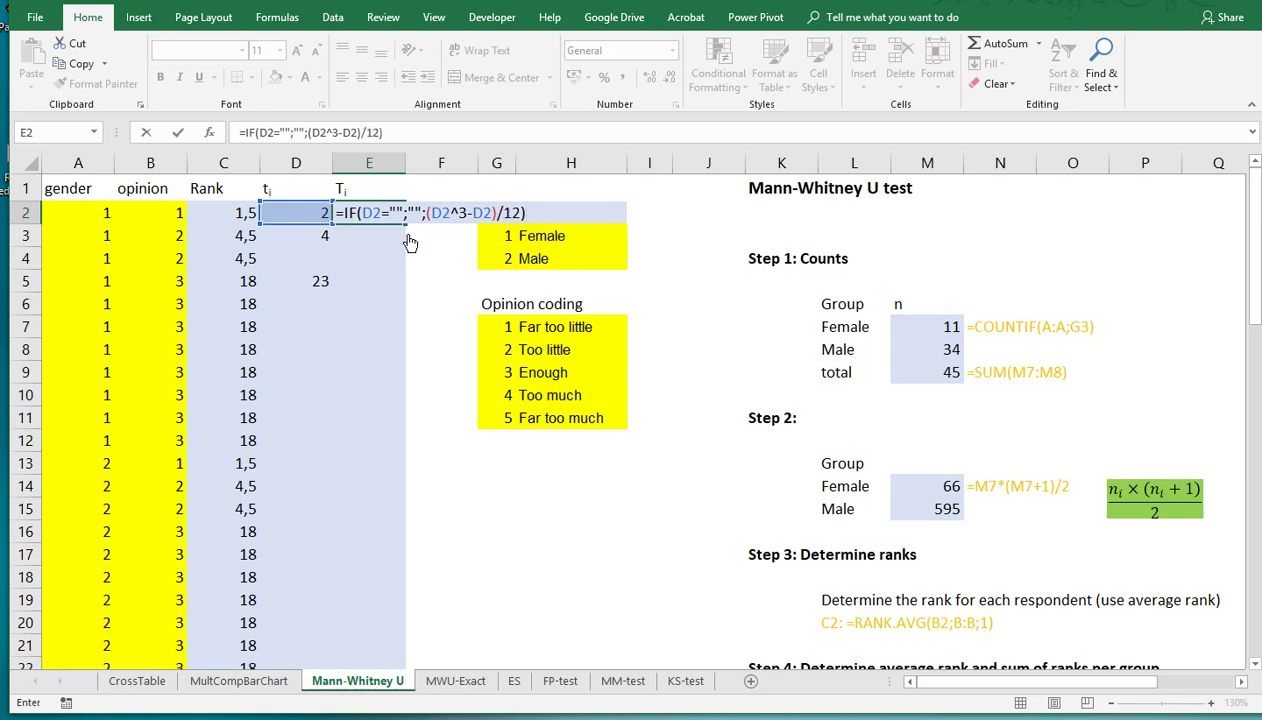
key("Return")
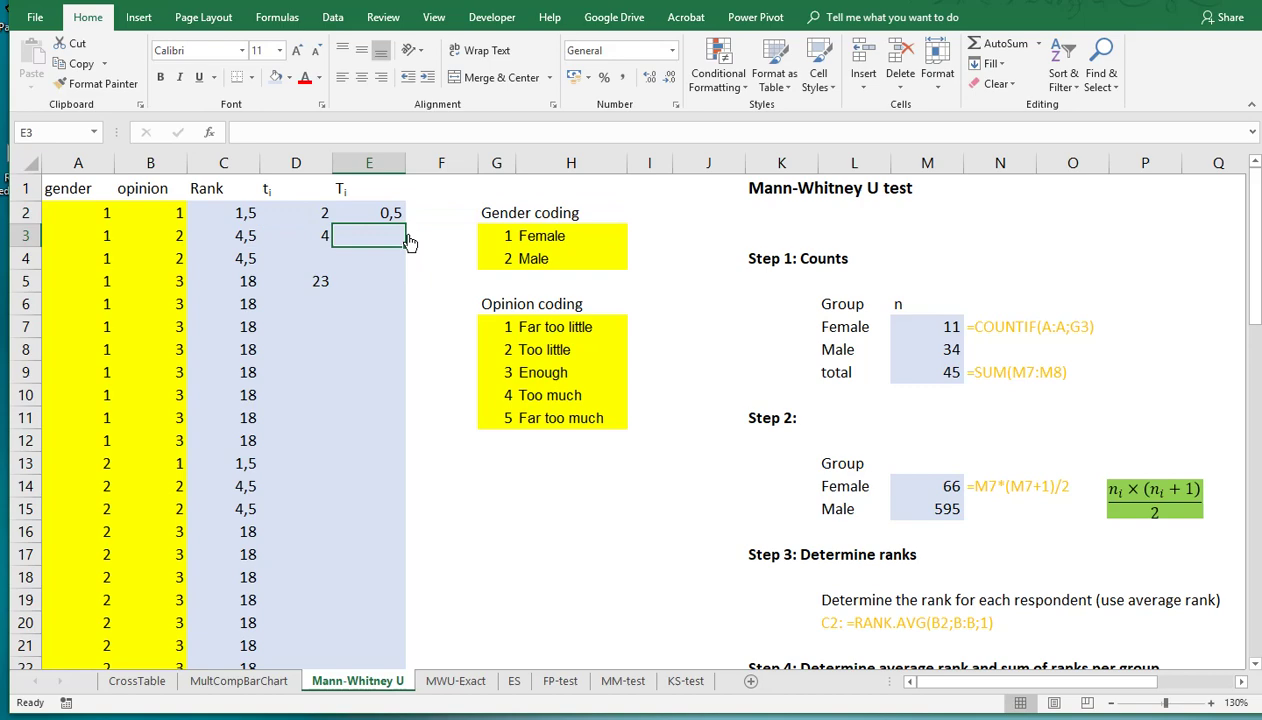
Fill the tie adjustment formula from E2 down the Ti column through the last data row, E46
key("Up")
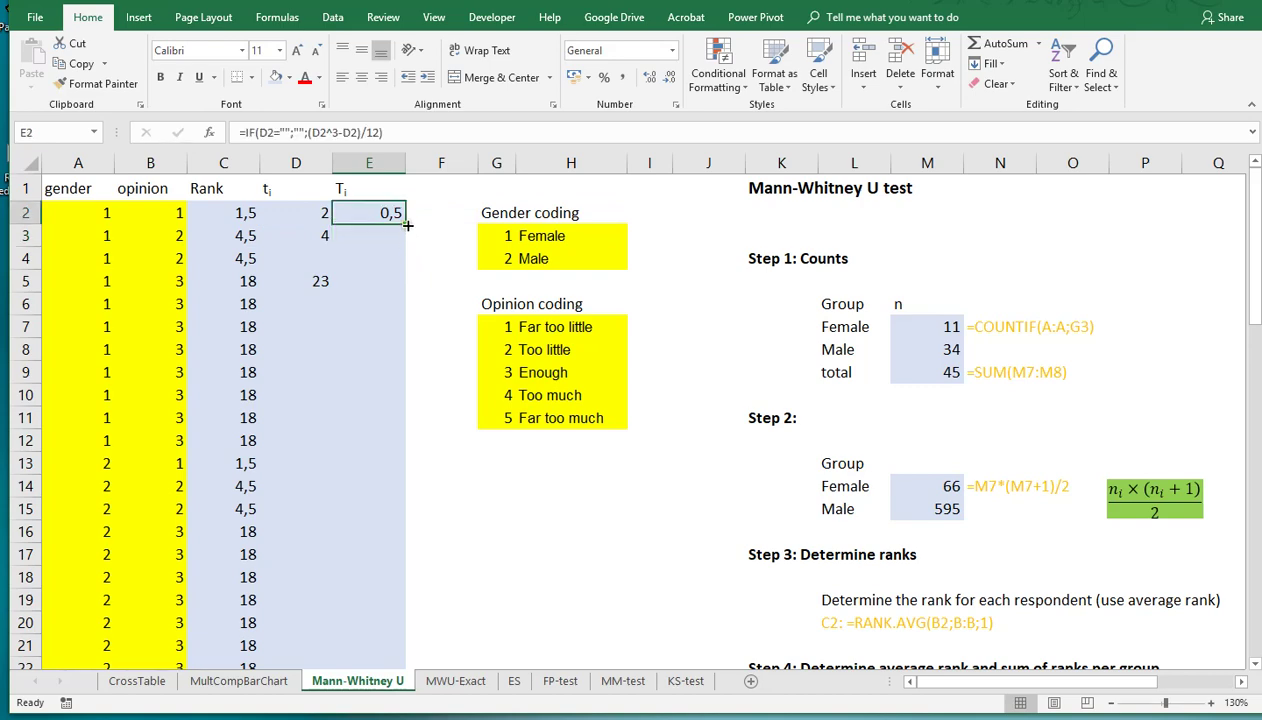
double_click(406, 225)
scroll(467, 433, "down", 9)
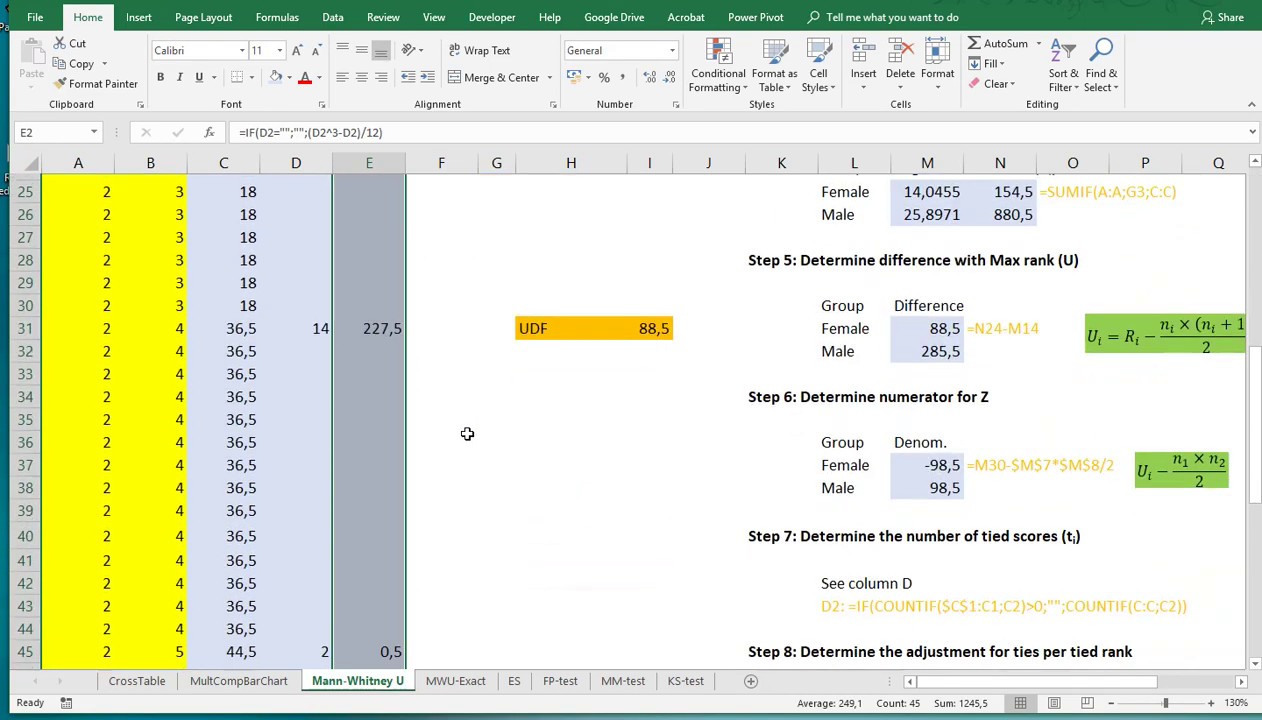
scroll(467, 433, "down", 3)
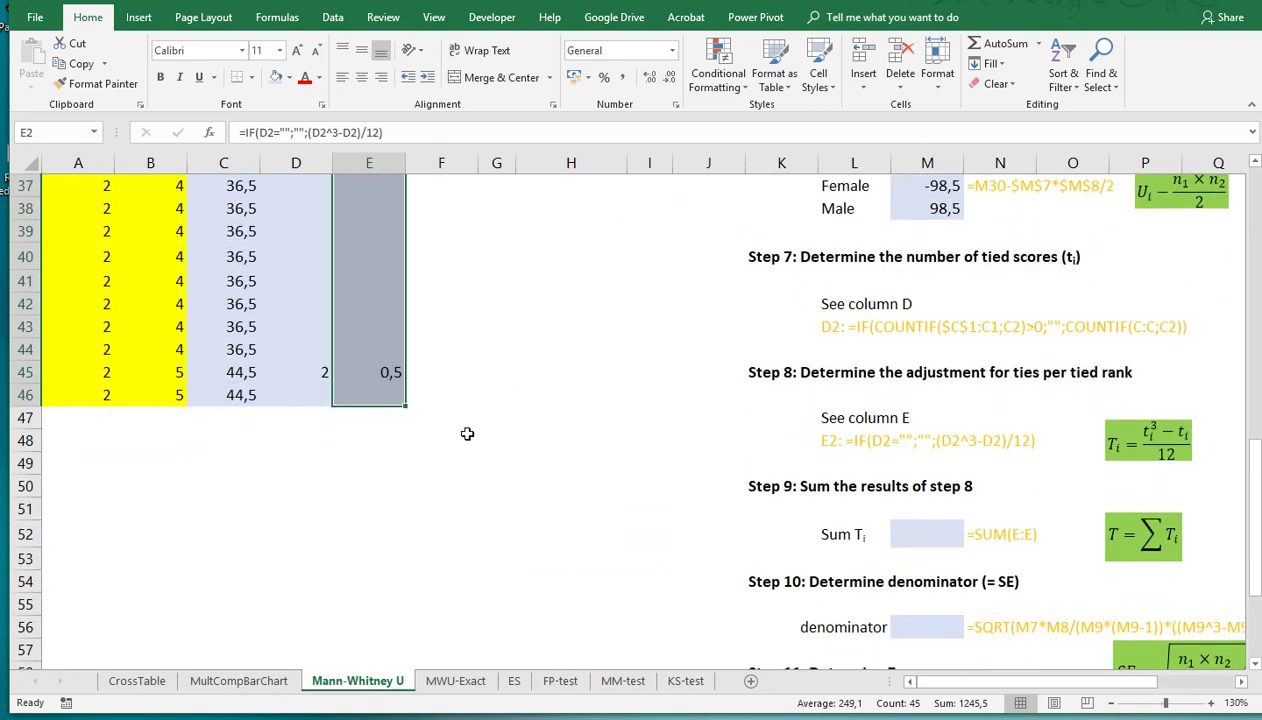
Sum the tie adjustments in M52 for Step 9 with the formula =SUM(E:E)
left_click(921, 533)
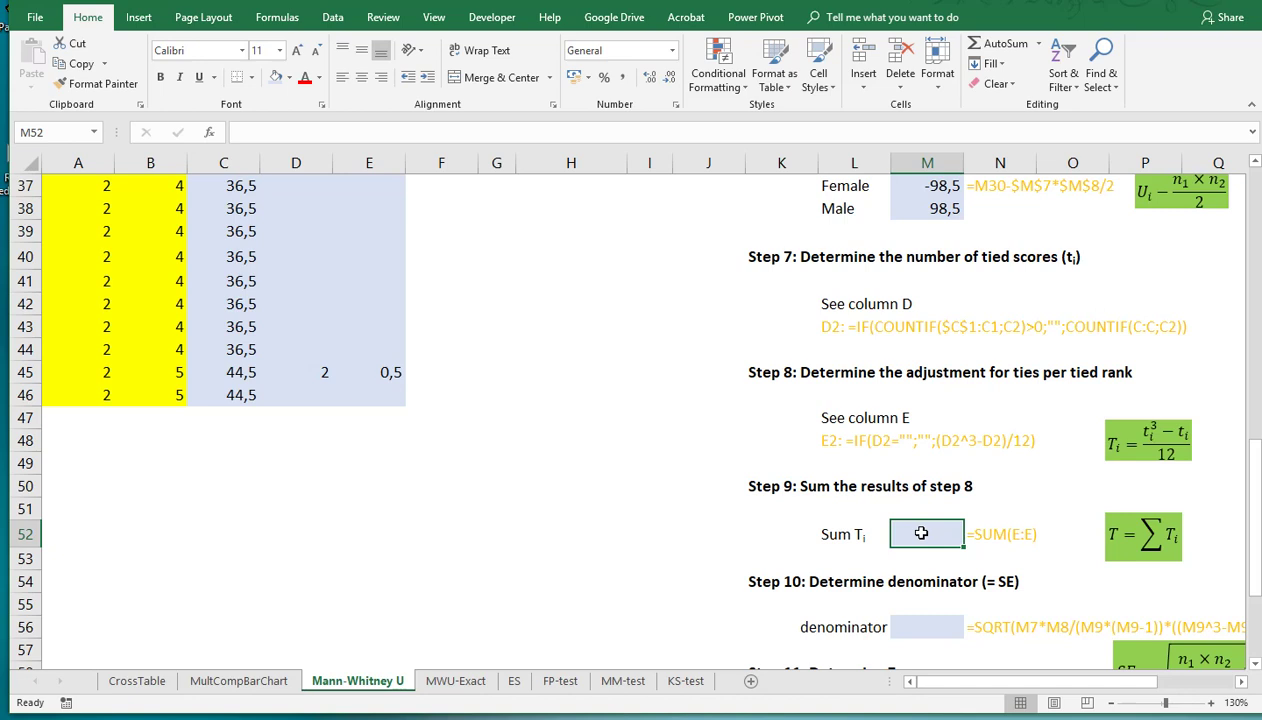
type("=S")
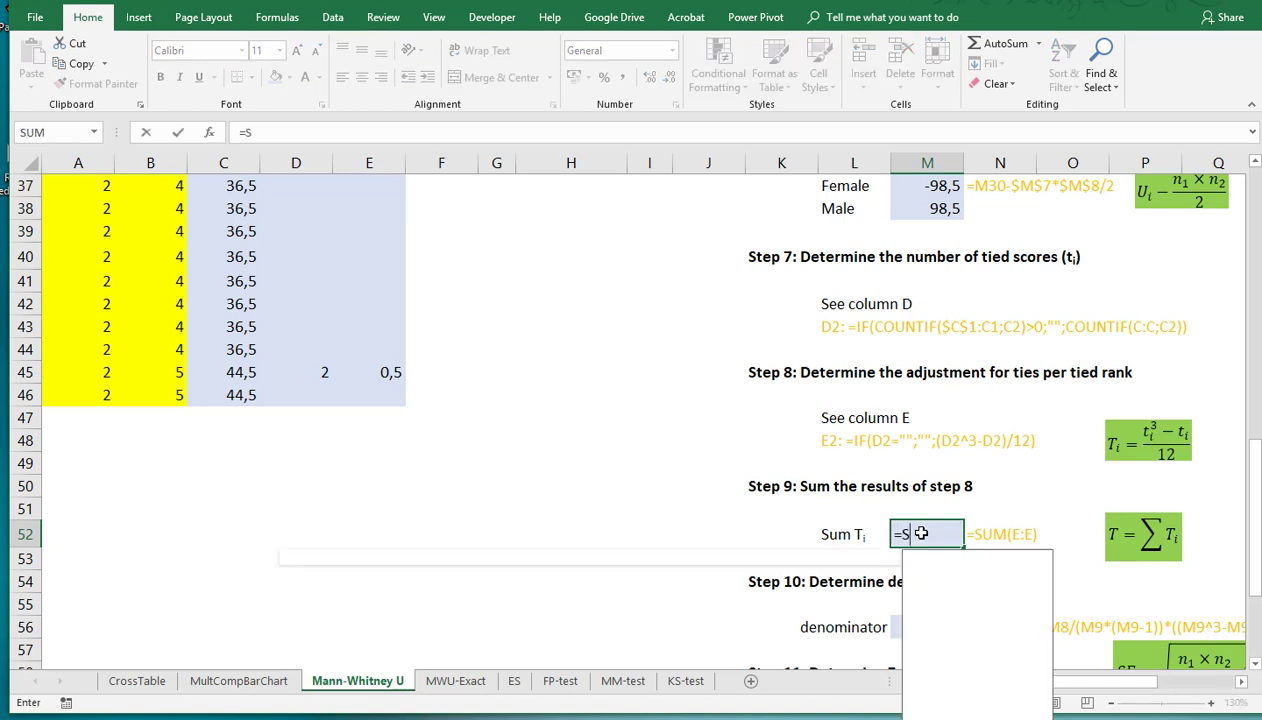
type("UM(E:E)")
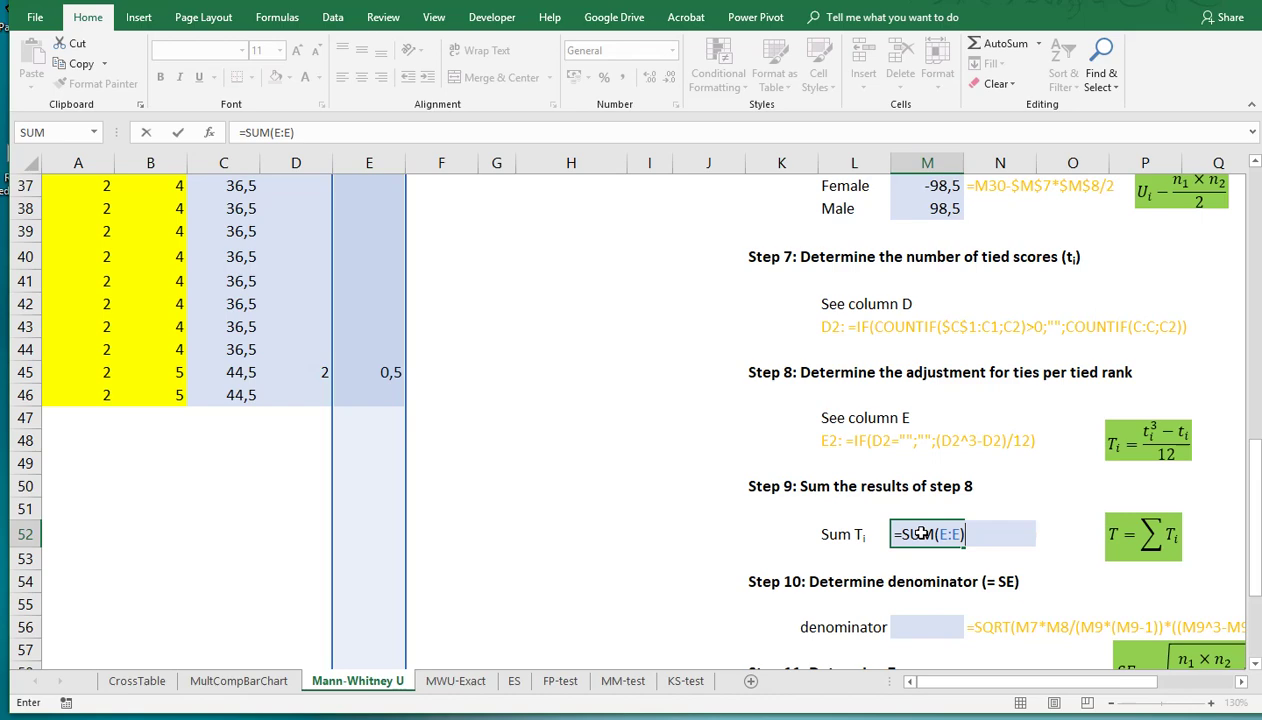
key("Return")
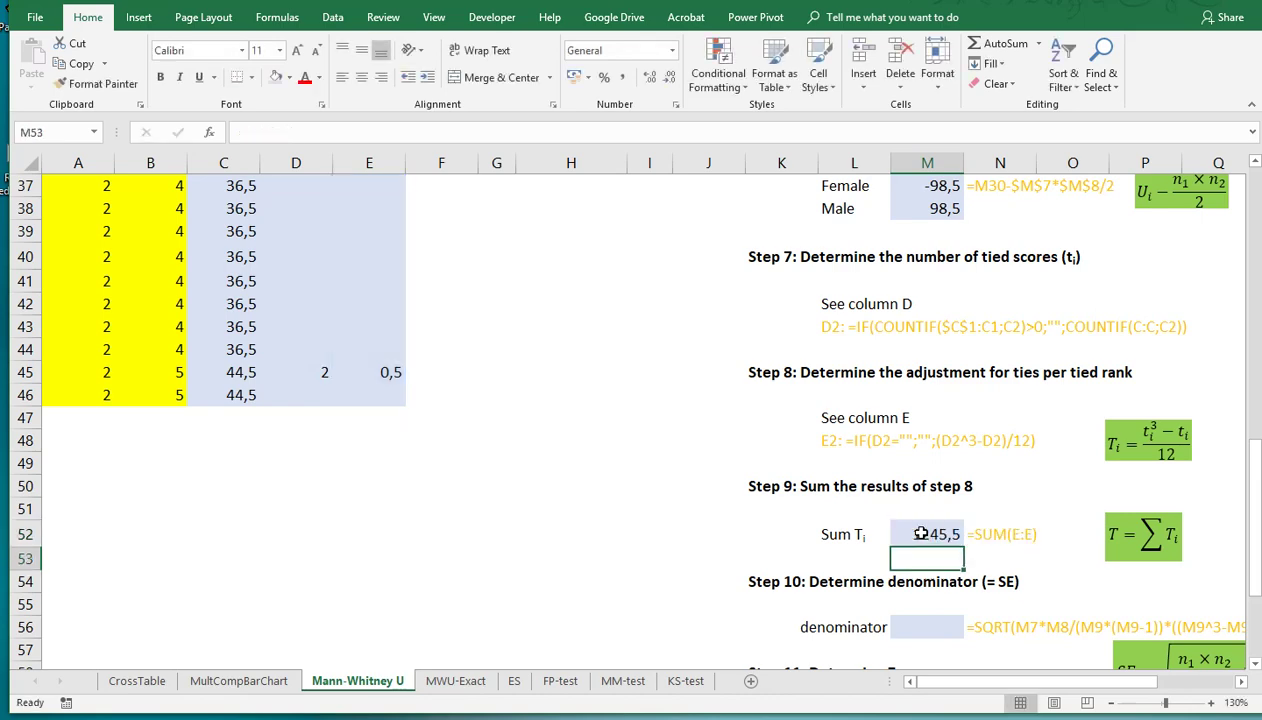
Begin the Step 10 denominator formula in M56 with =SQRT(M7*M8, multiplying the female and male counts
scroll(775, 536, "down", 3)
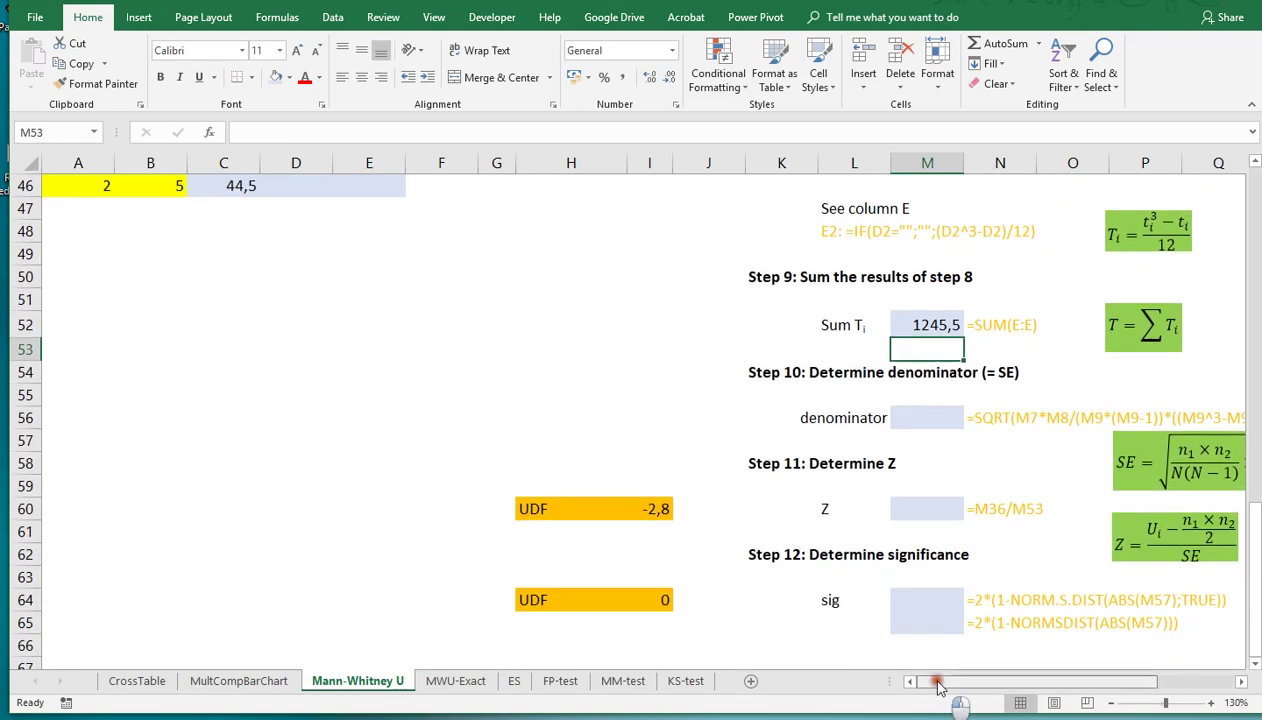
left_click_drag(937, 683, 991, 682)
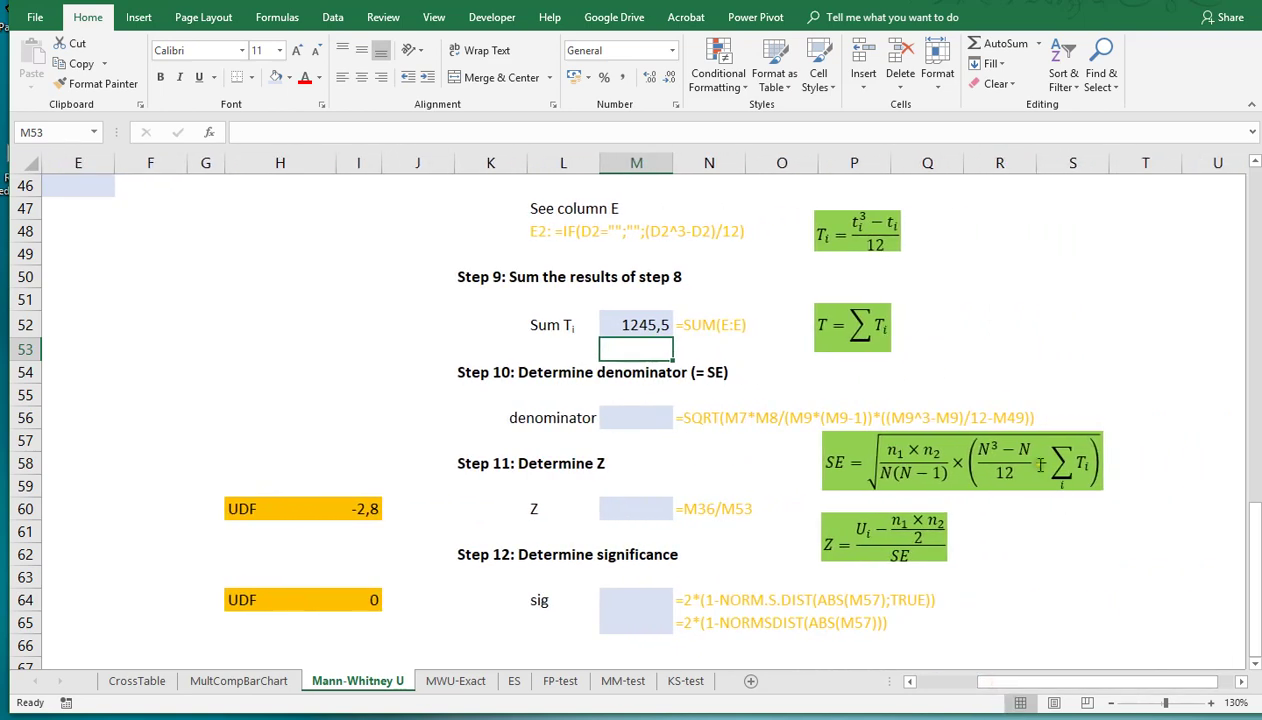
left_click(640, 416)
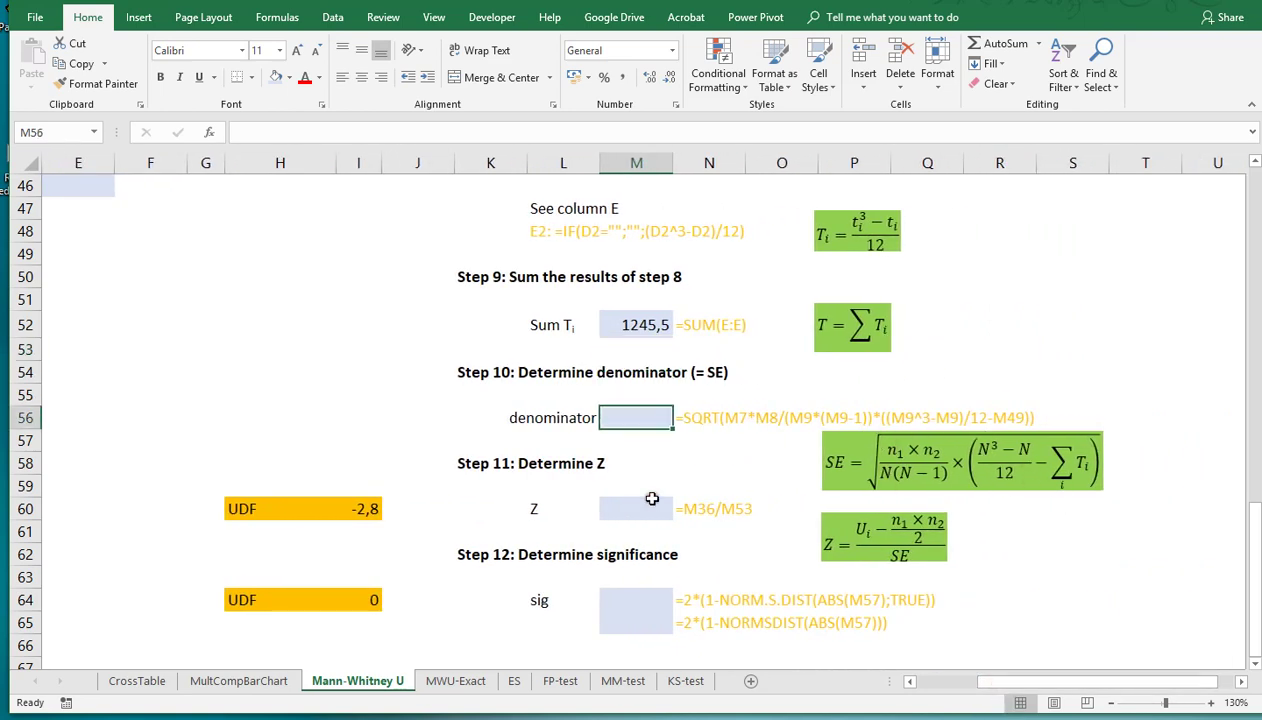
type("=")
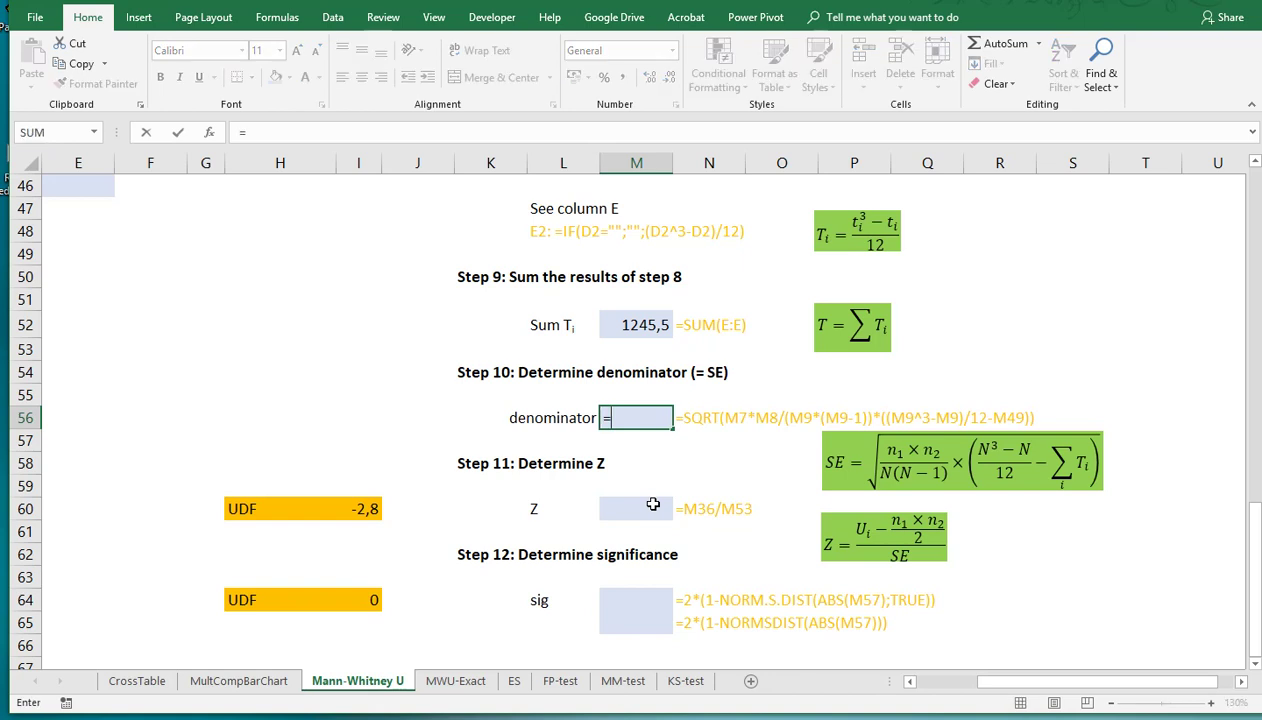
type("SQRT")
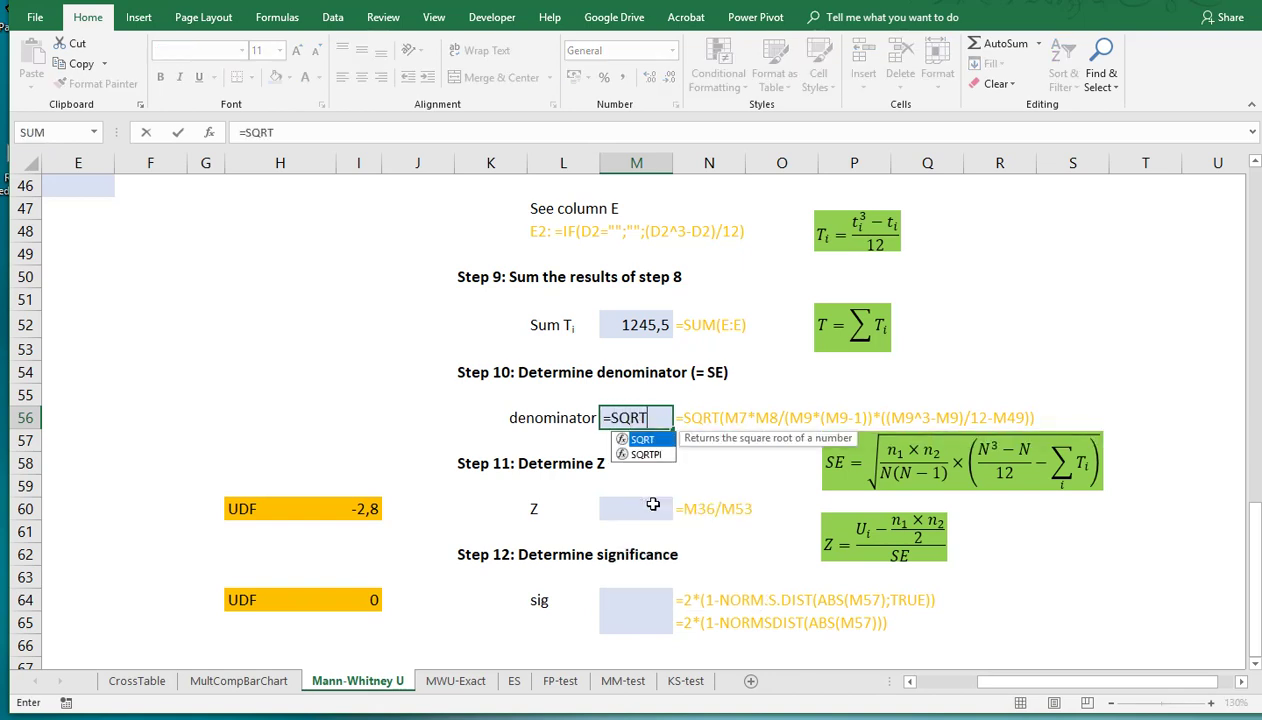
type("(")
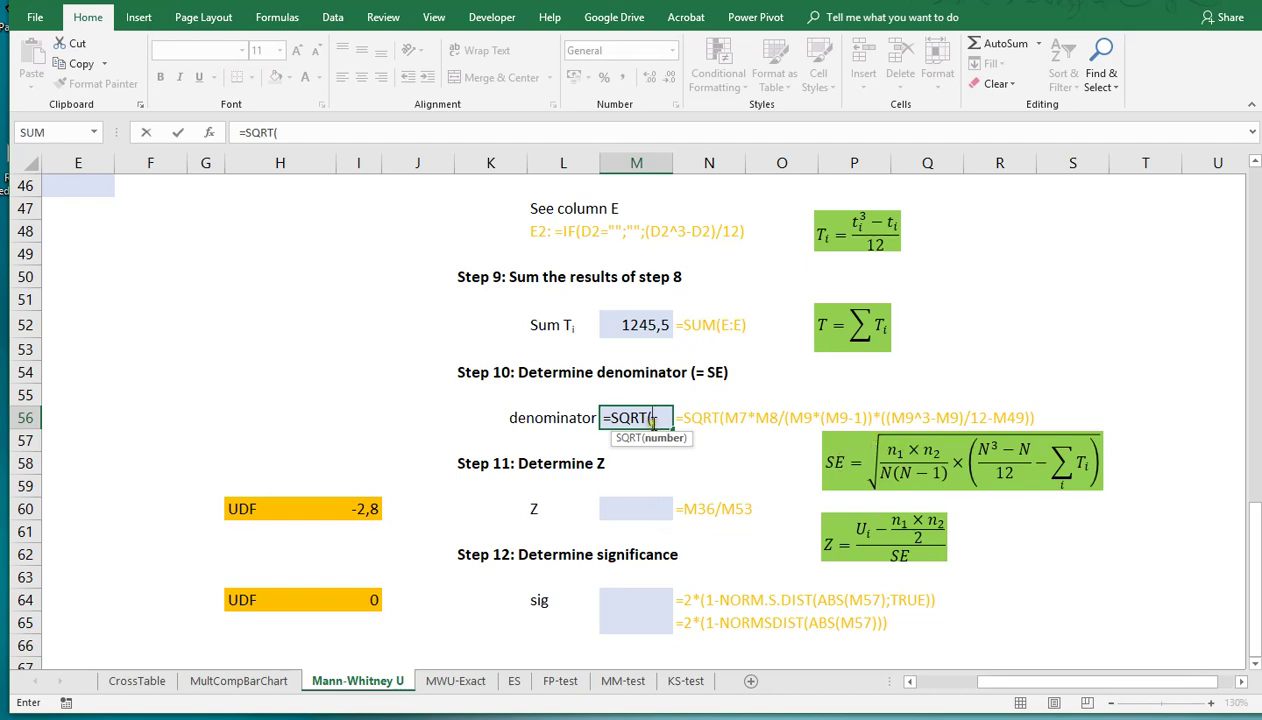
scroll(653, 420, "up", 10)
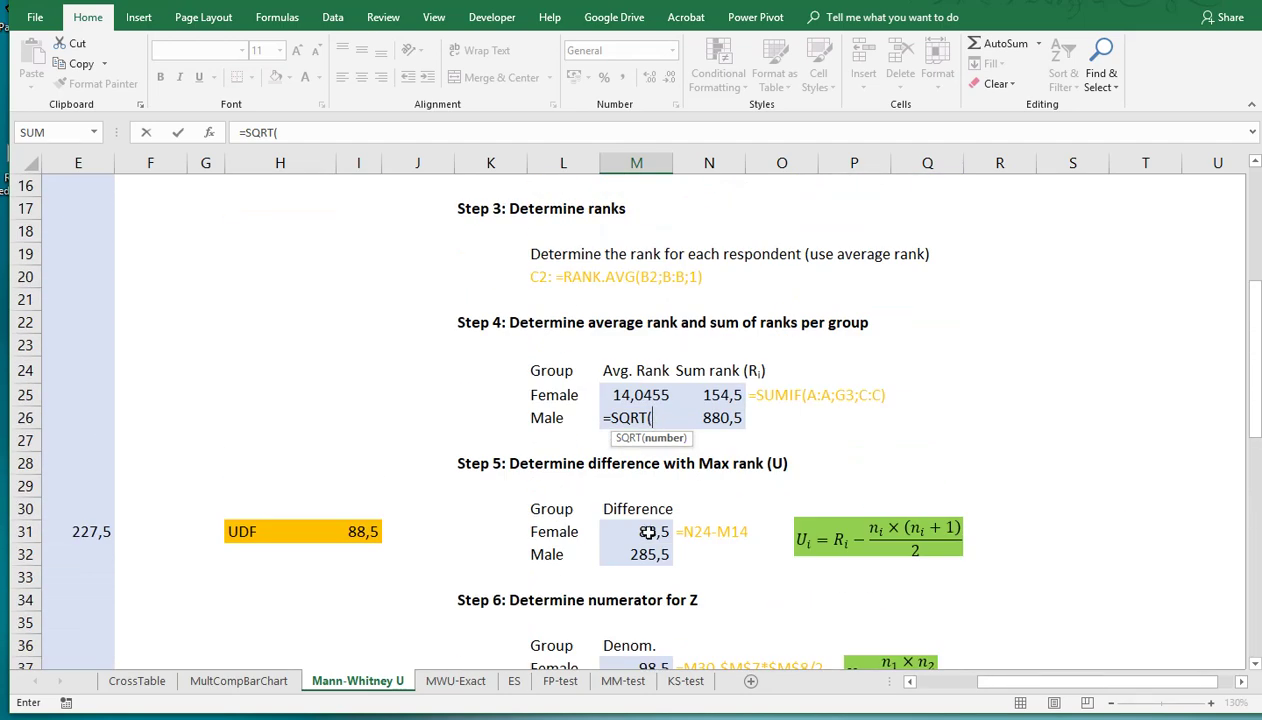
scroll(616, 404, "up", 4)
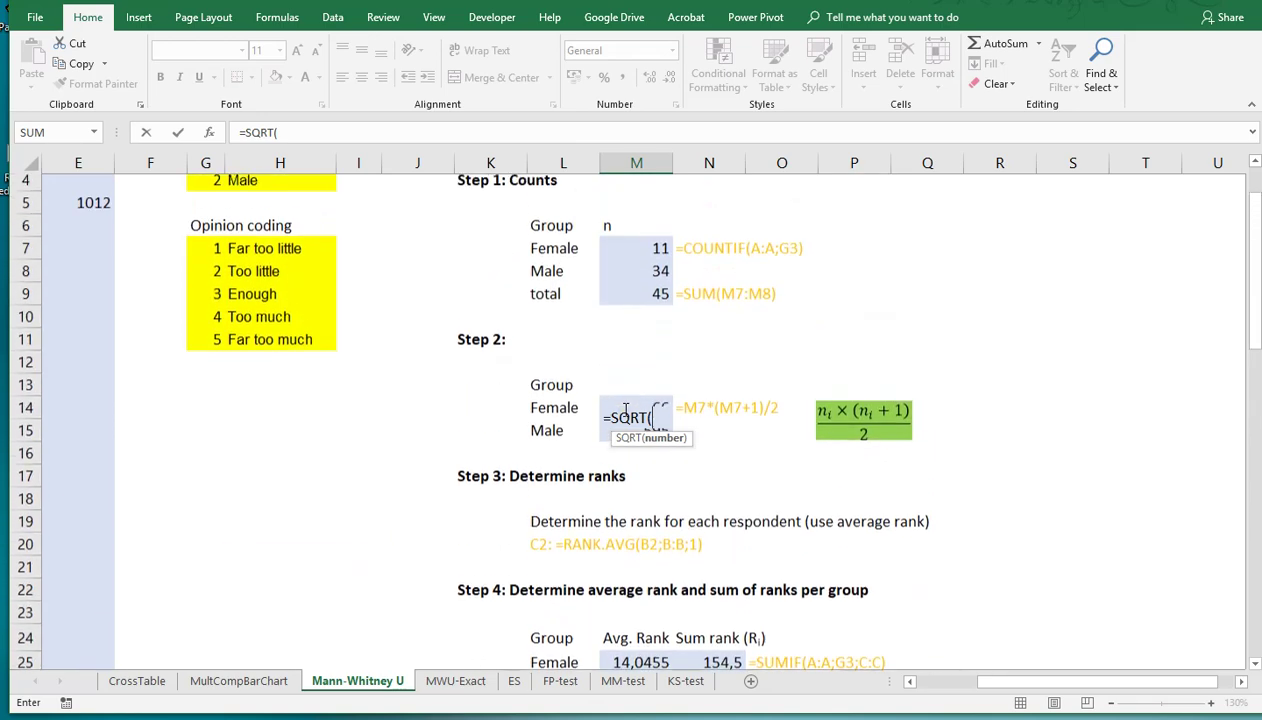
left_click(628, 258)
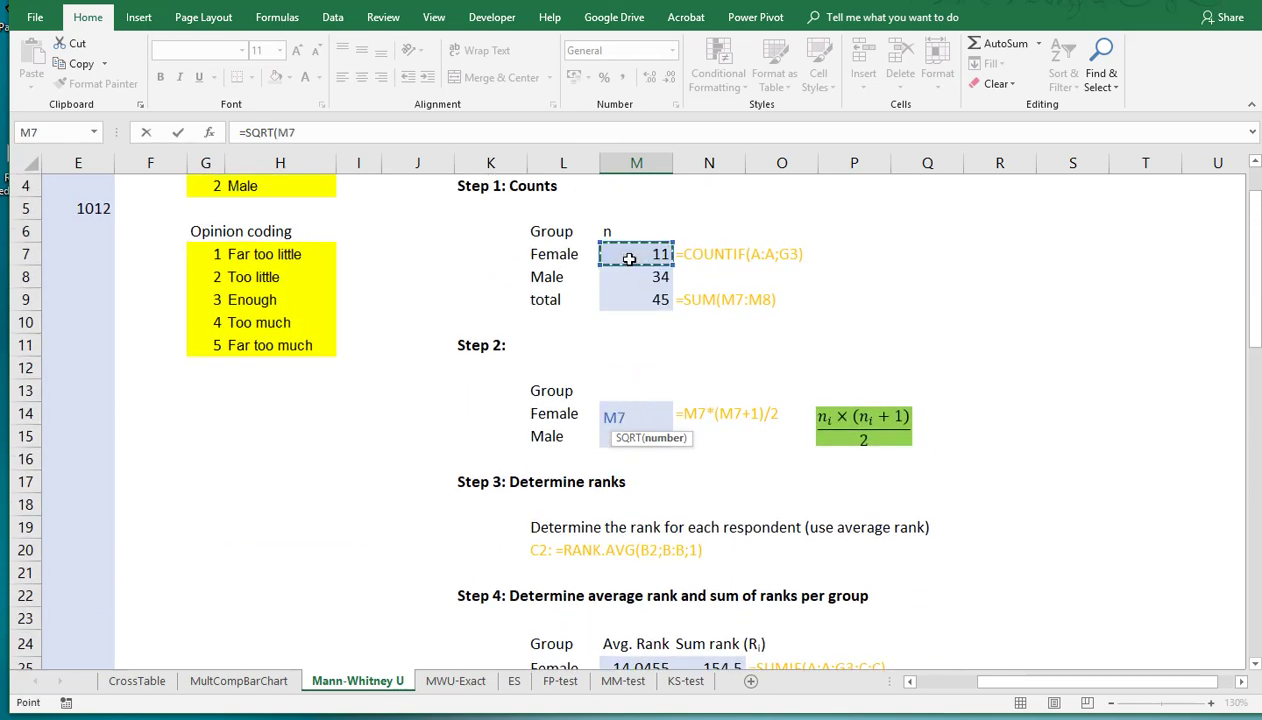
type("*")
left_click(628, 278)
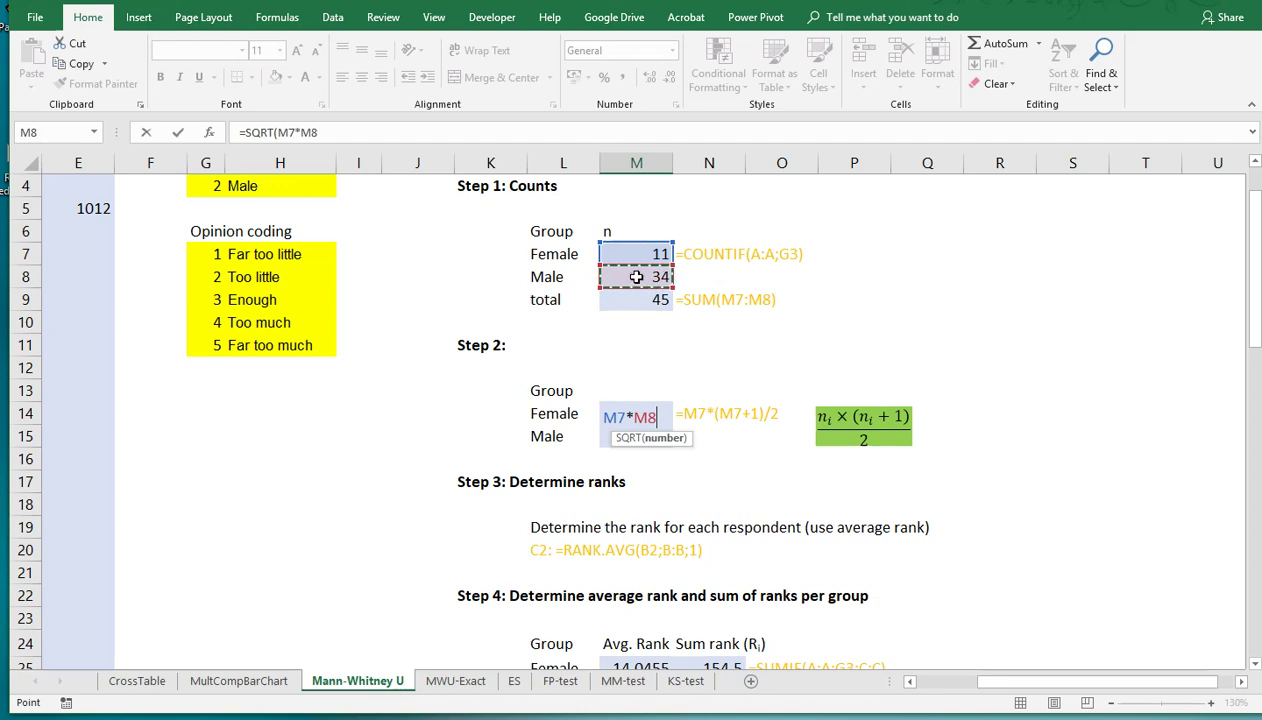
Extend the denominator formula in M56 by dividing by the total-count term, adding /(M9*(M9-1))
scroll(636, 277, "down", 5)
scroll(636, 277, "down", 8)
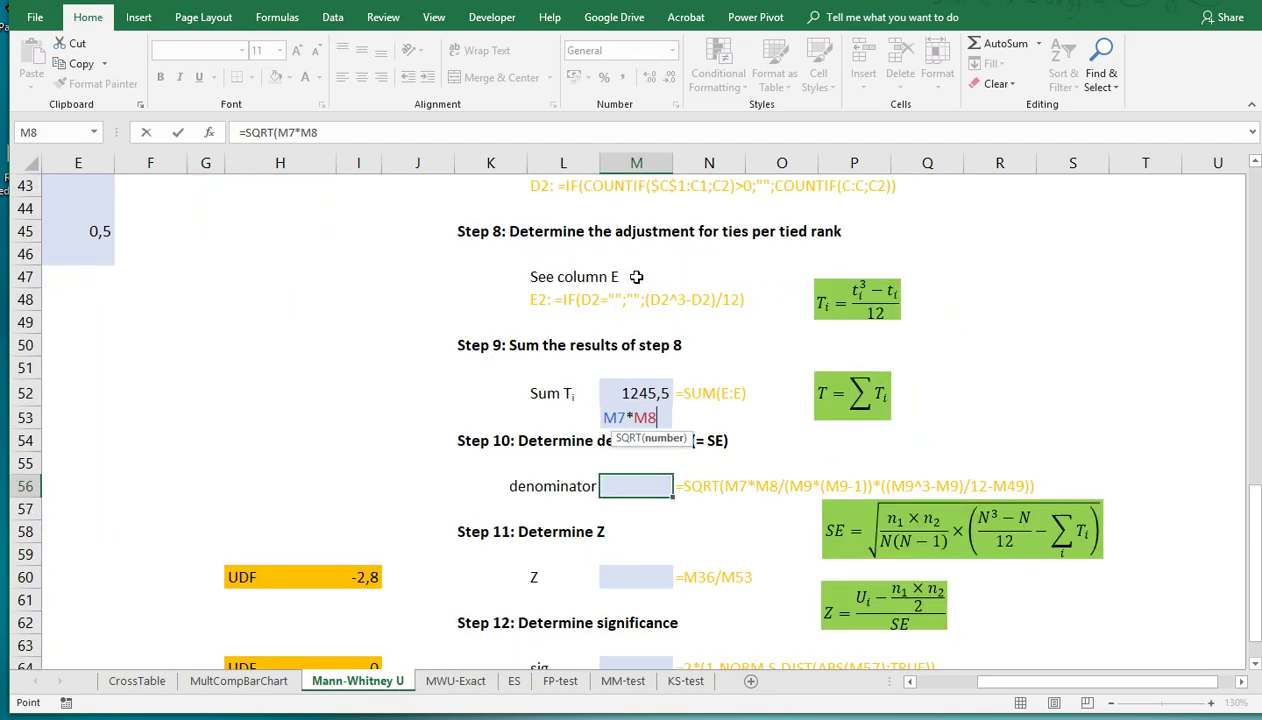
type("/")
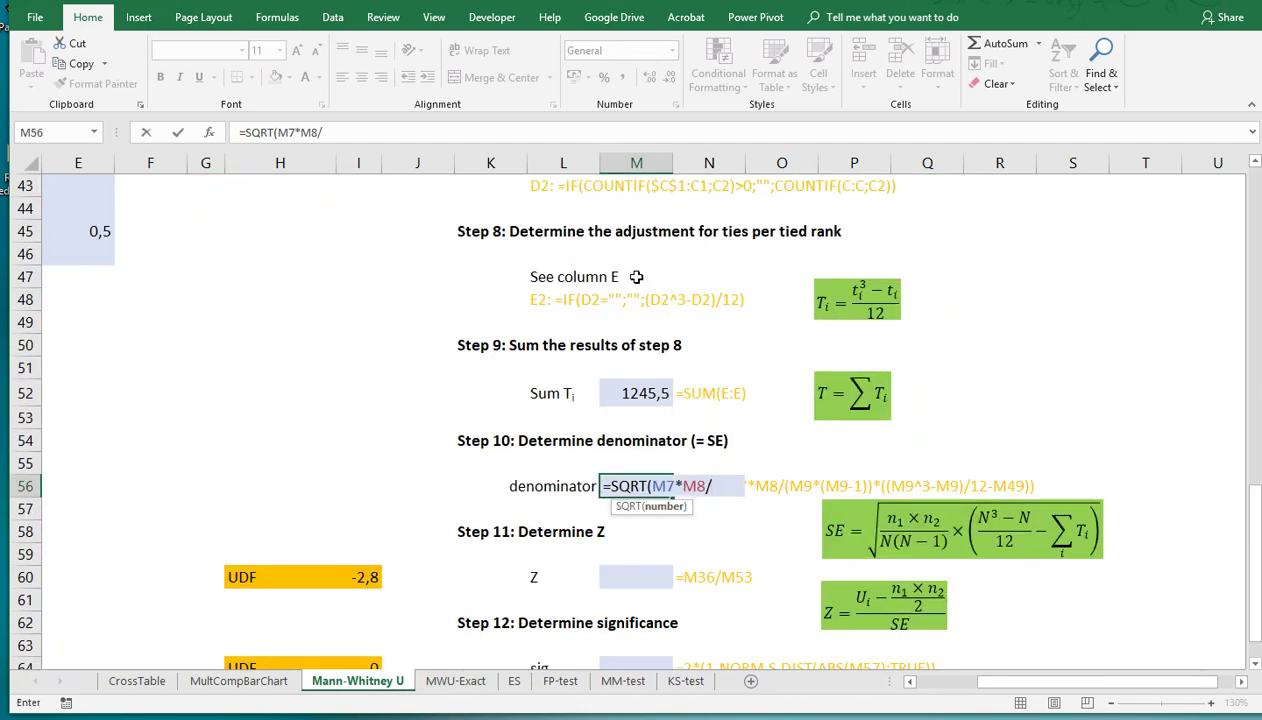
type("(")
scroll(751, 409, "up", 14)
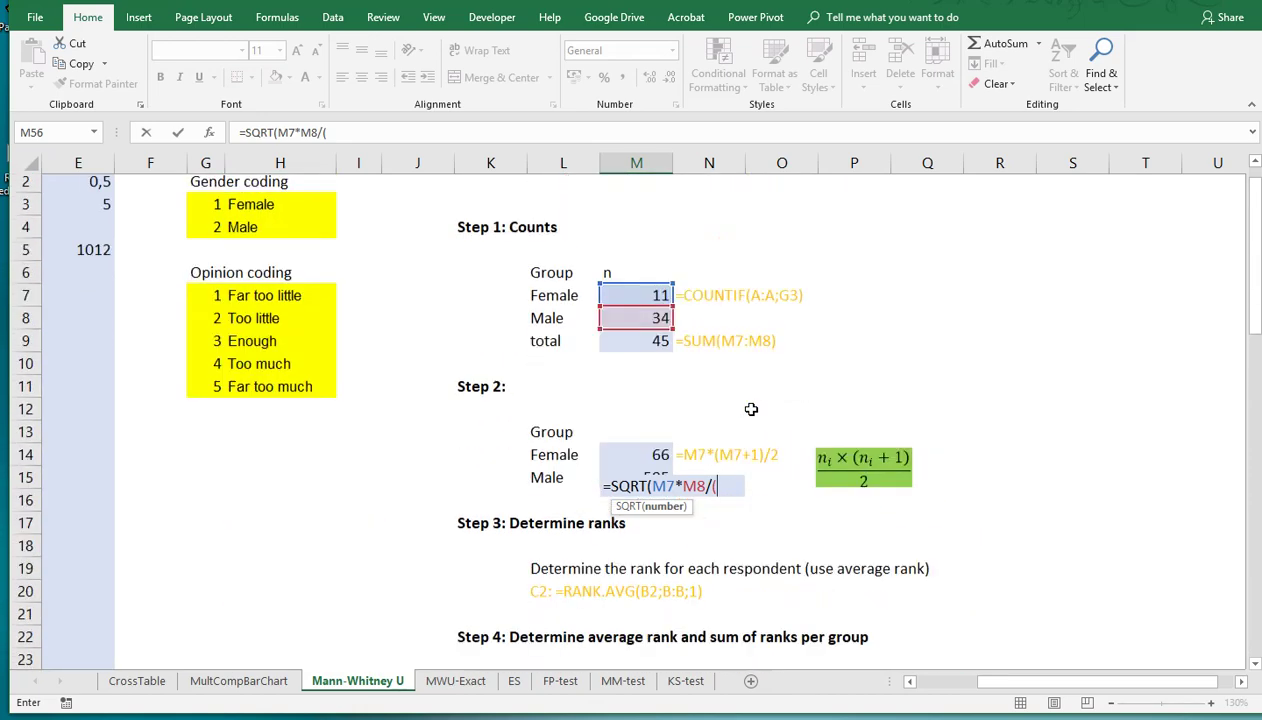
scroll(751, 409, "up", 1)
left_click(655, 373)
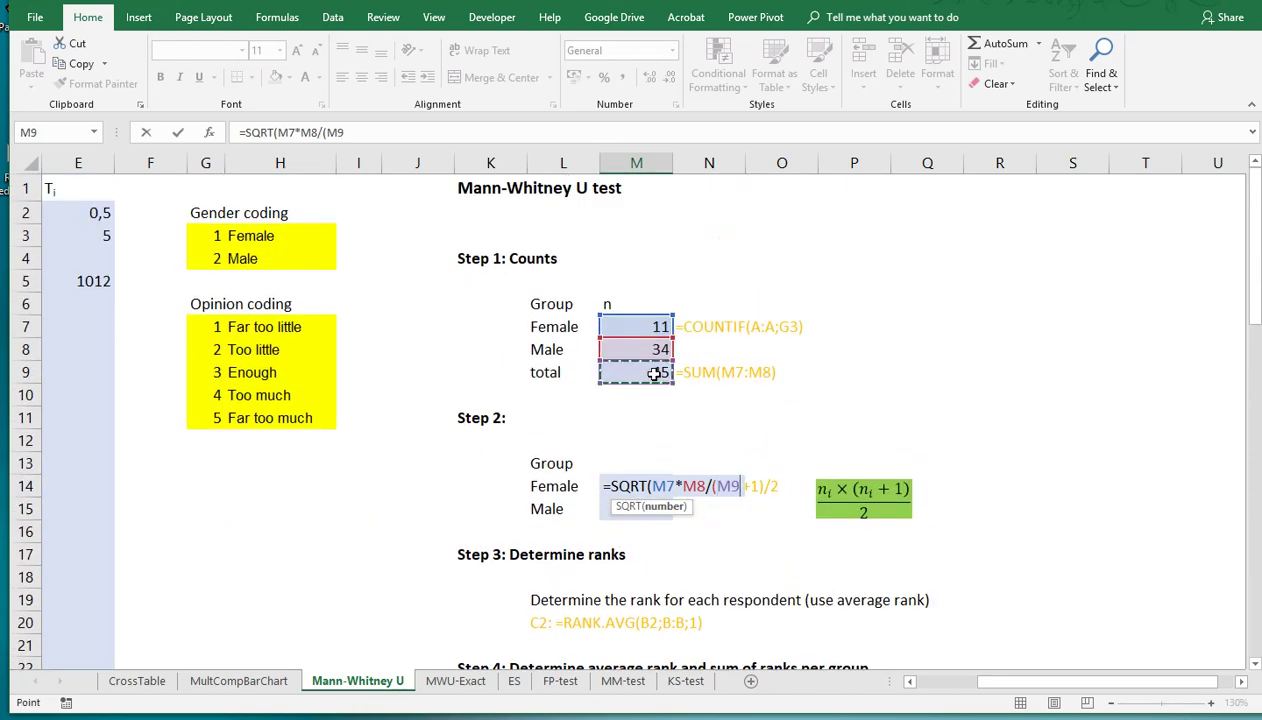
type("*(")
left_click(655, 373)
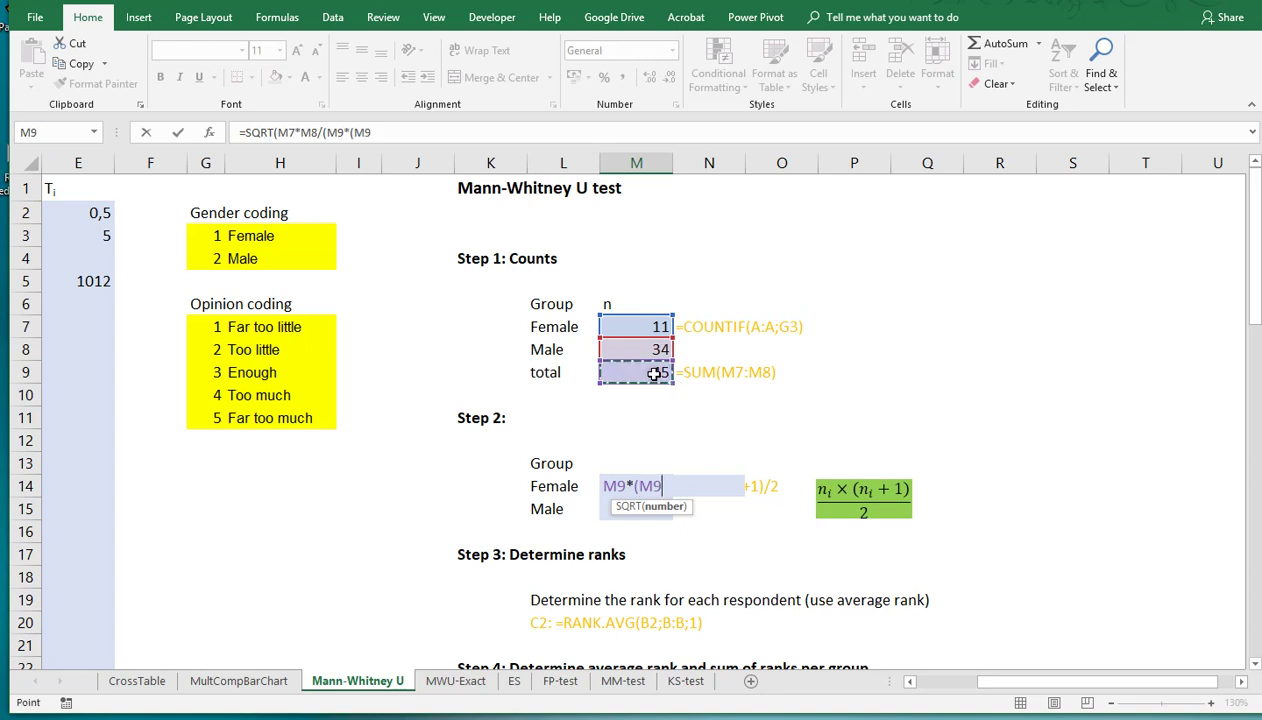
type("-1")
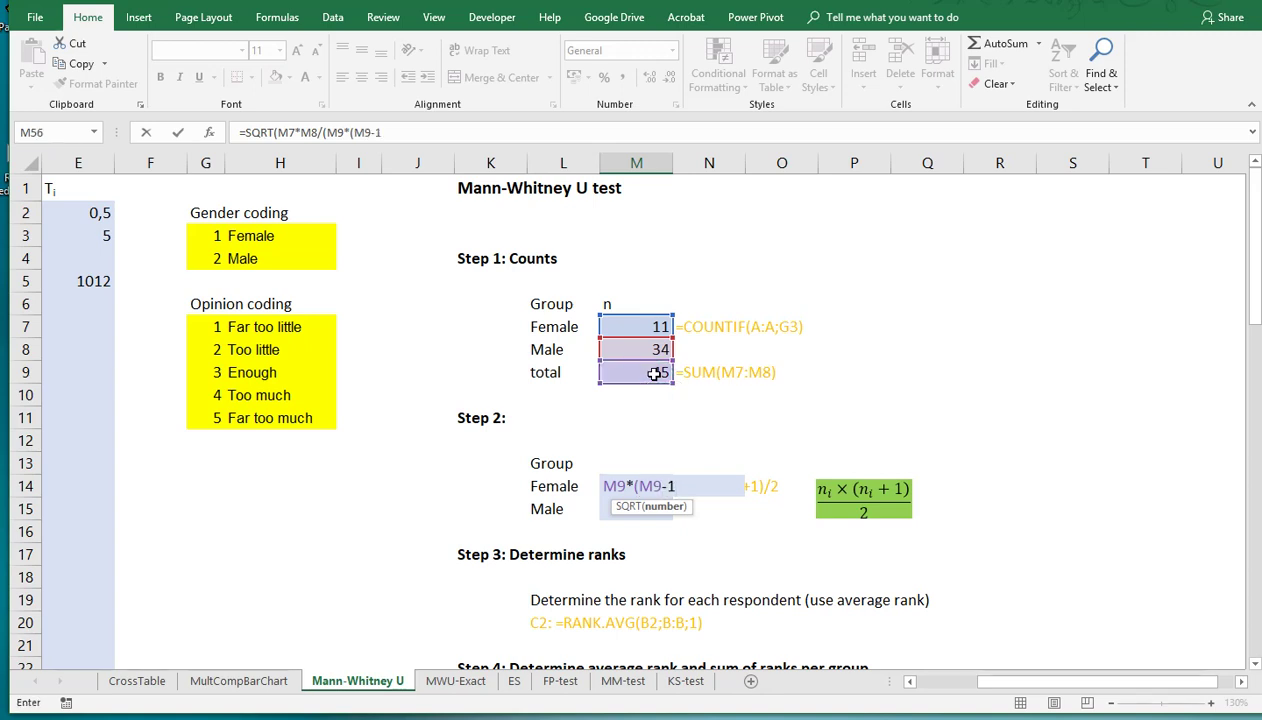
type("))")
Continue the M56 denominator formula by multiplying with the total-count term *((M9^3-M9)/12
scroll(780, 540, "down", 12)
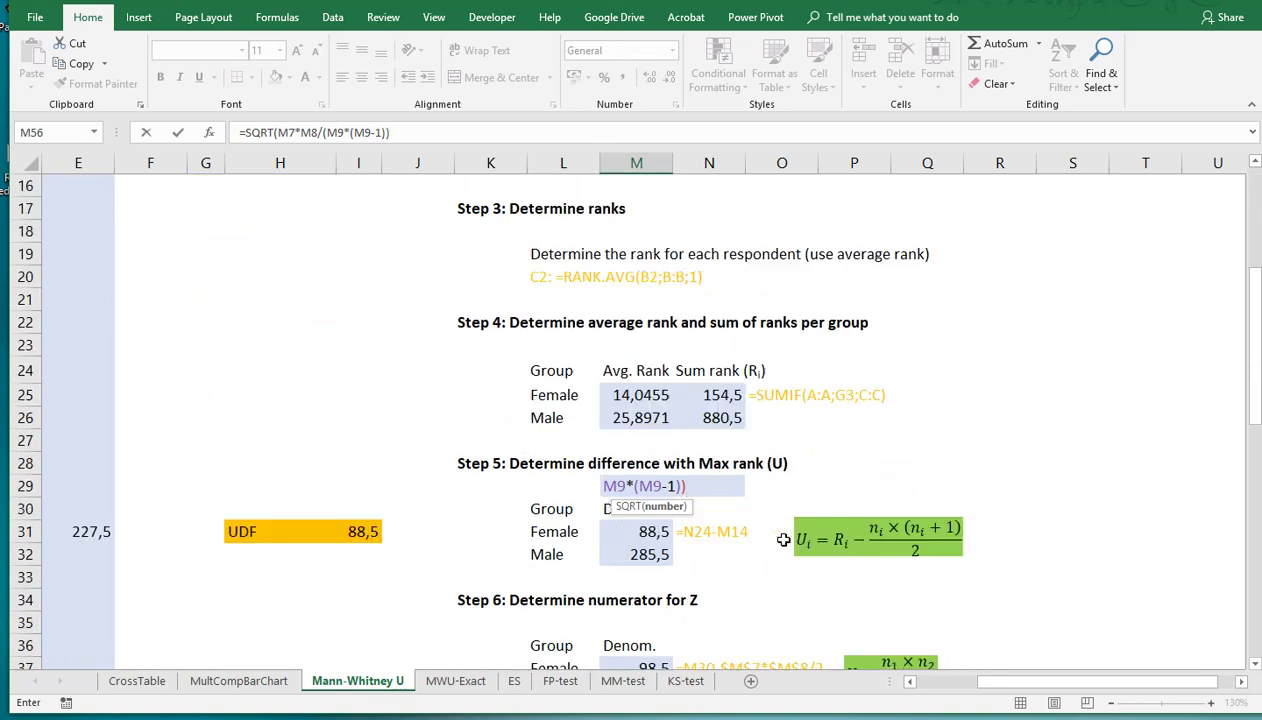
scroll(783, 540, "down", 3)
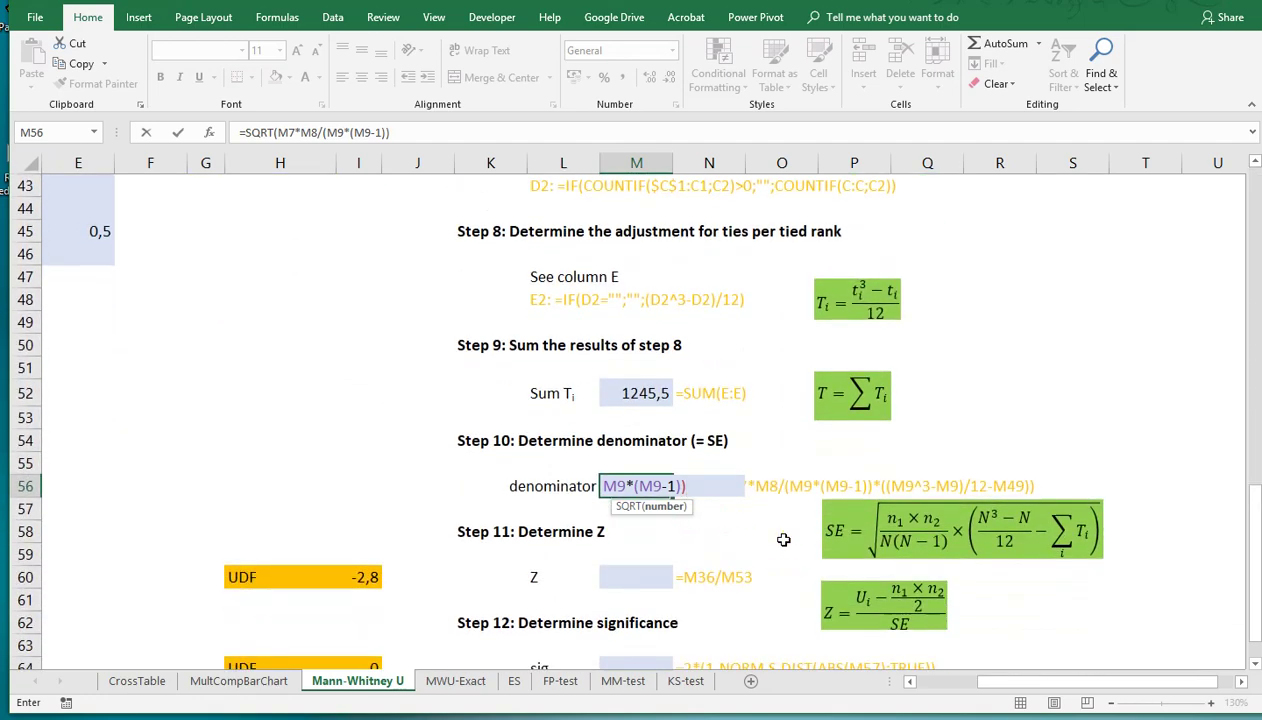
type("*")
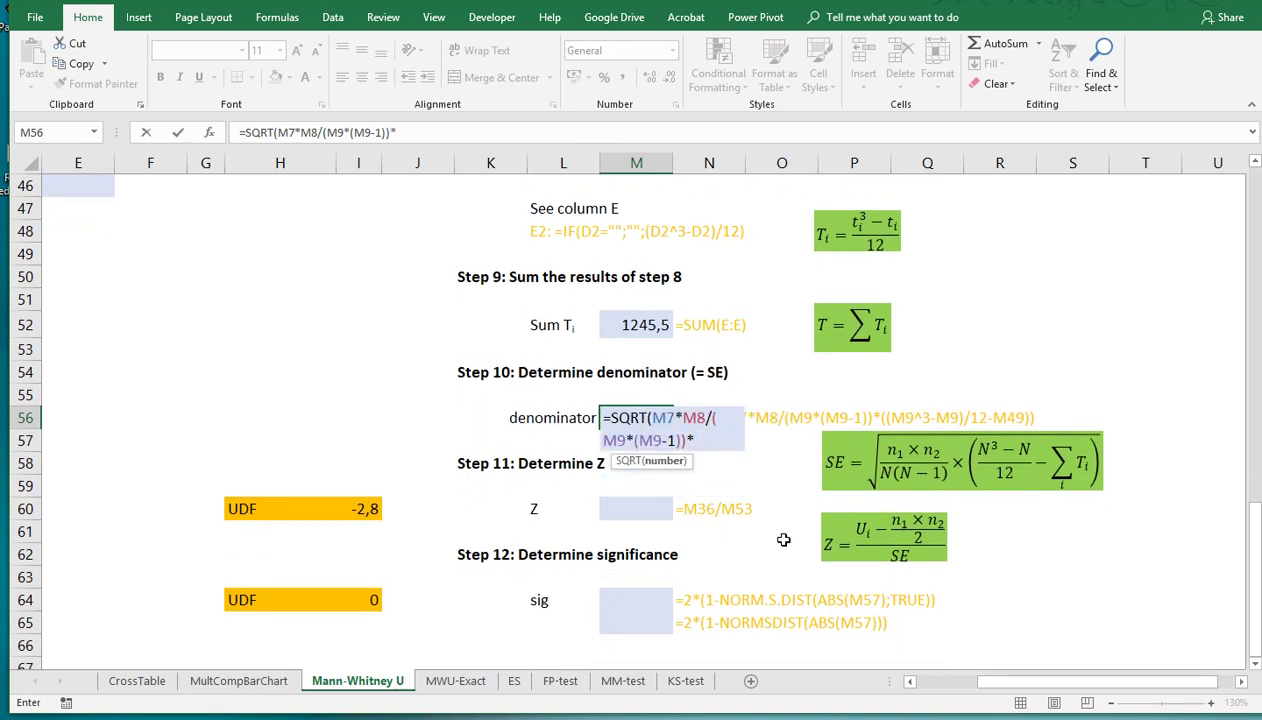
type("((")
scroll(749, 416, "up", 4)
scroll(749, 416, "up", 9)
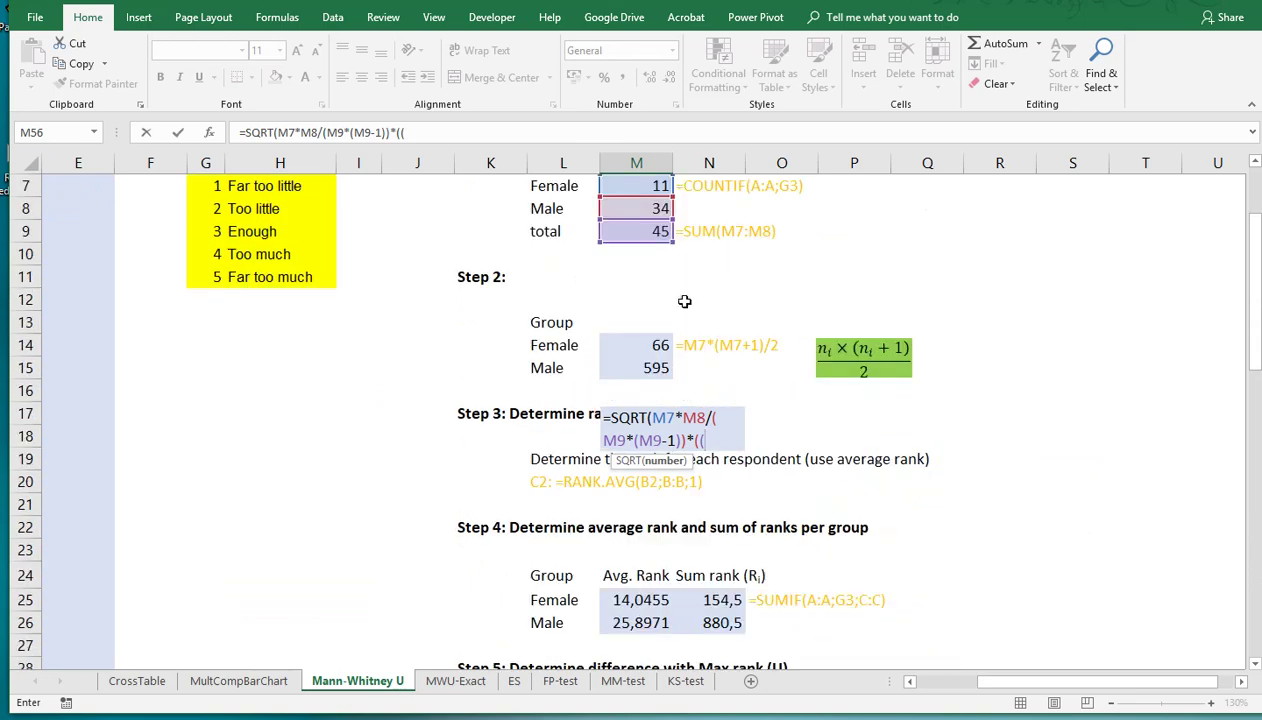
left_click(641, 234)
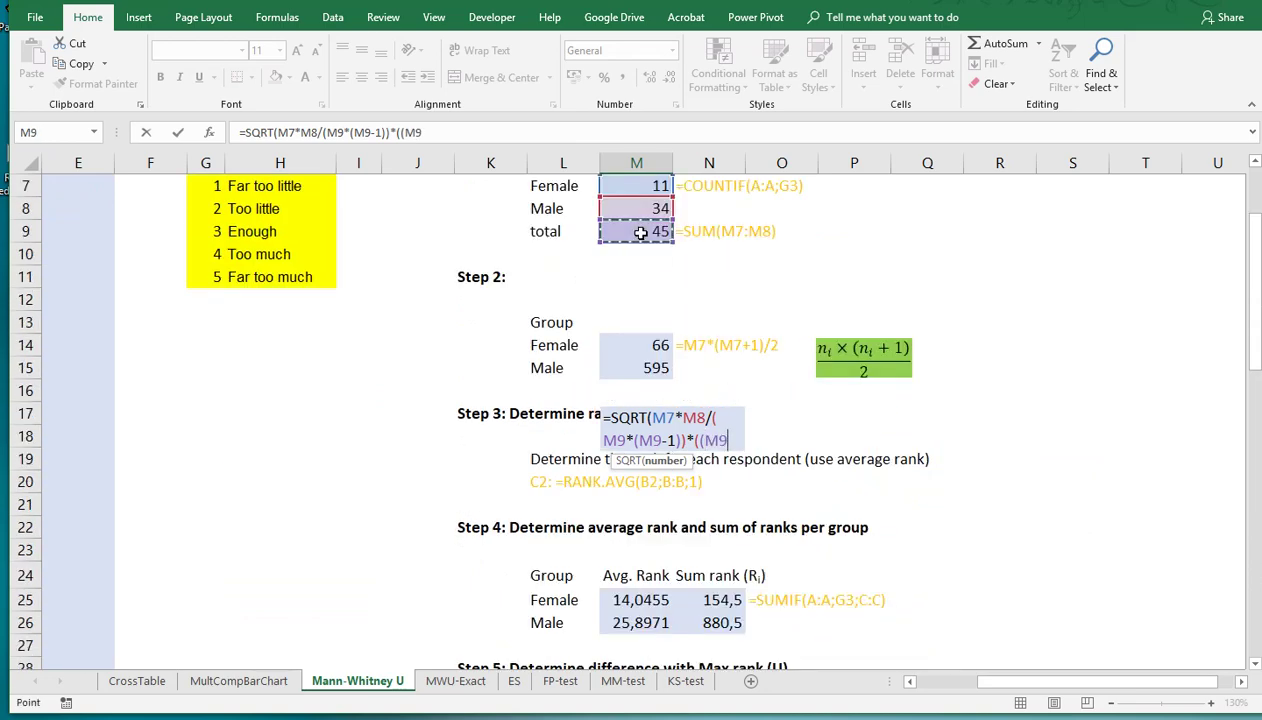
type("^3-")
left_click(641, 234)
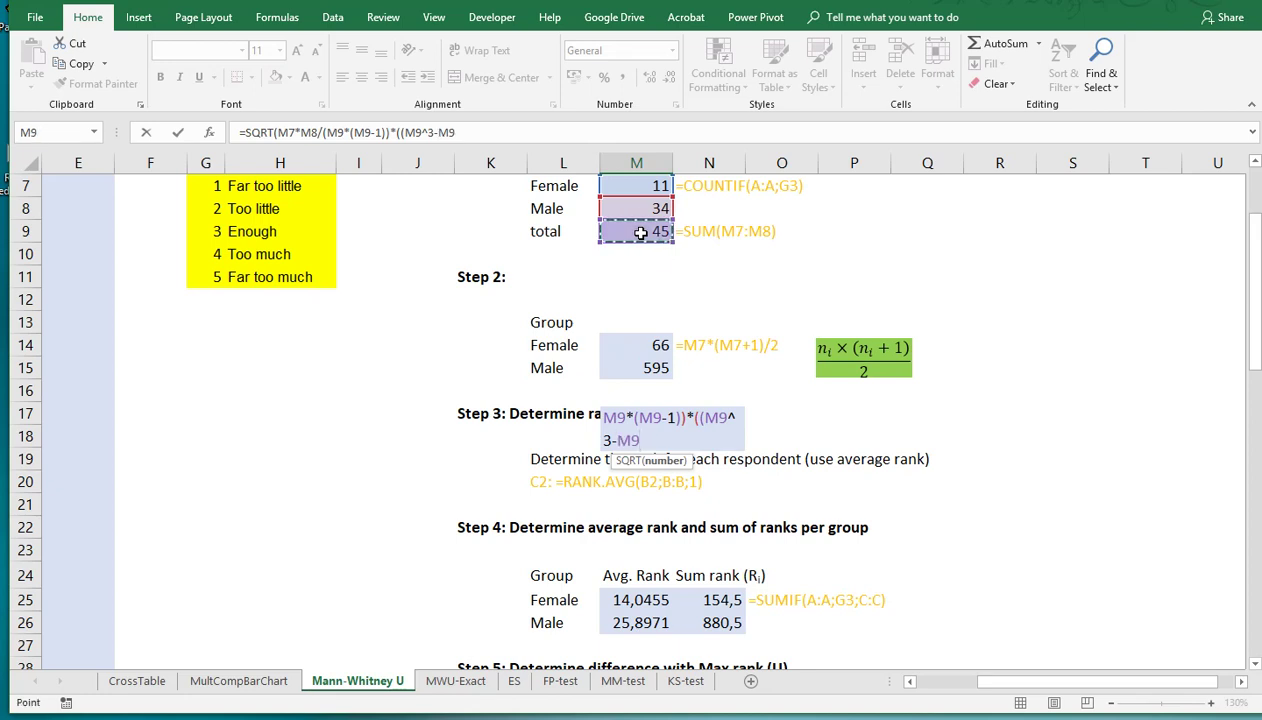
type(")/12")
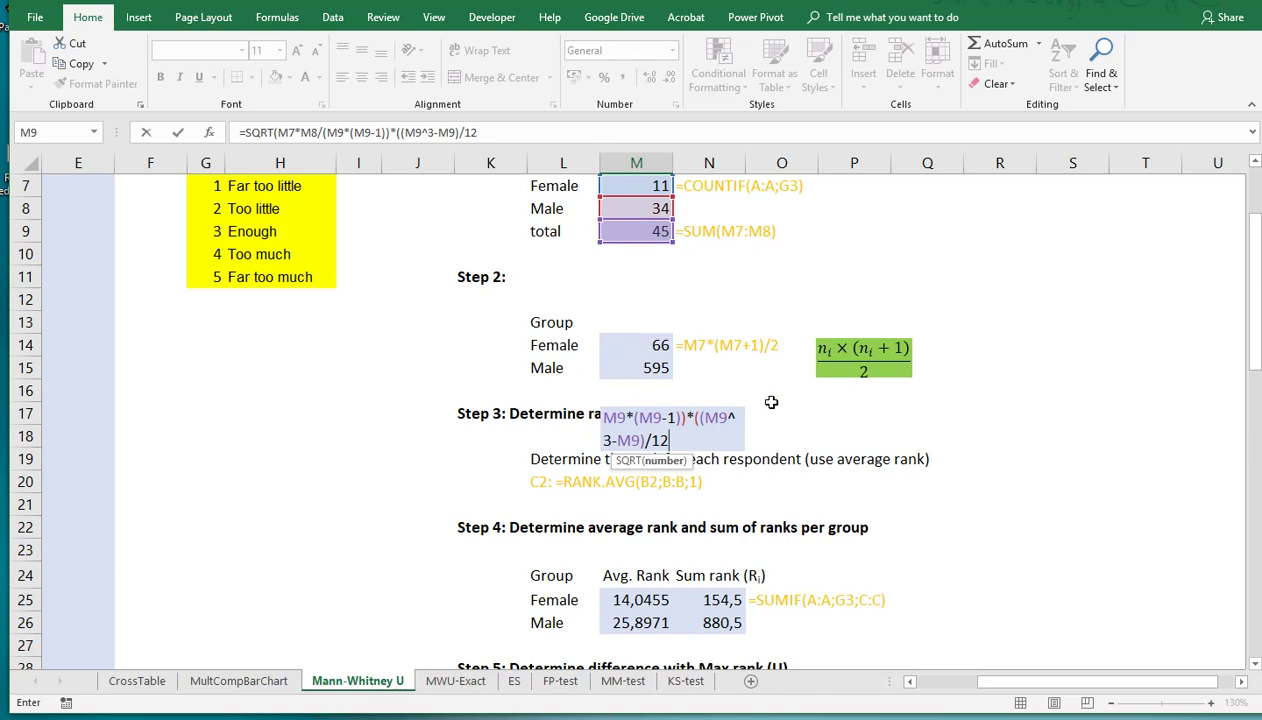
Subtract the tie sum in M52 and complete the denominator formula in M56 as =SQRT(M7*M8/(M9*(M9-1))*((M9^3-M9)/12-M52))
scroll(771, 402, "down", 13)
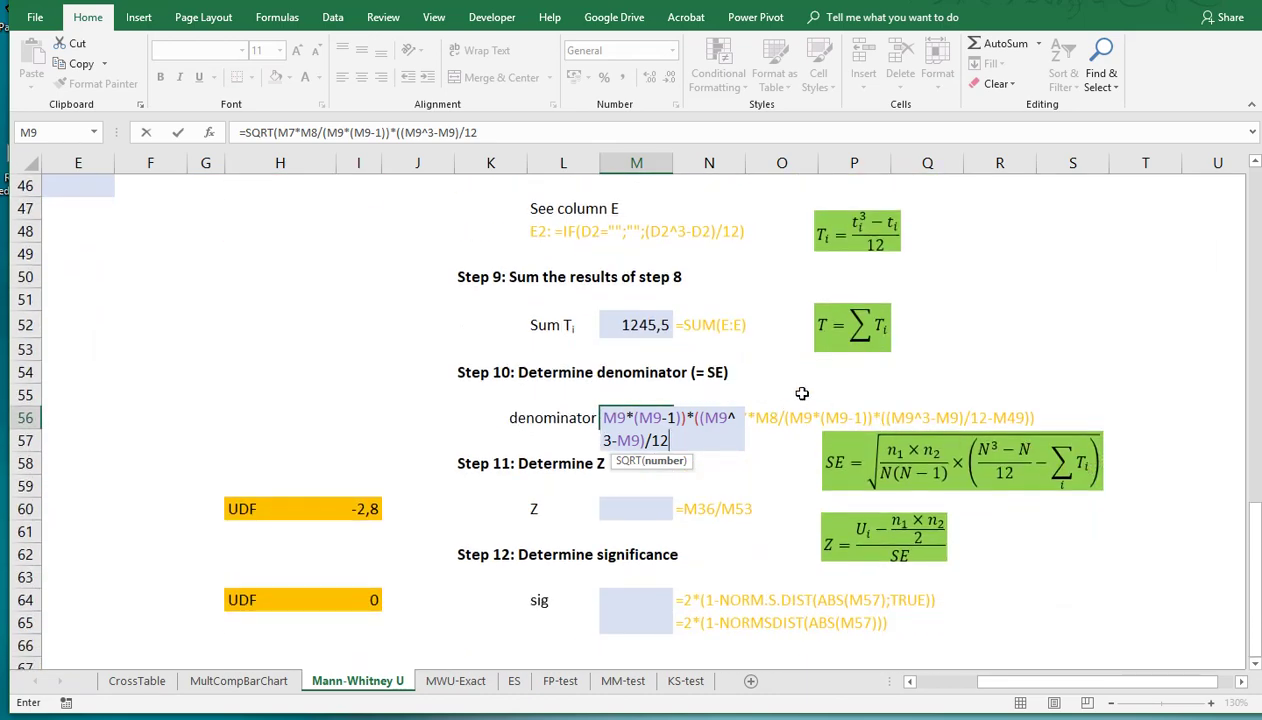
type("-")
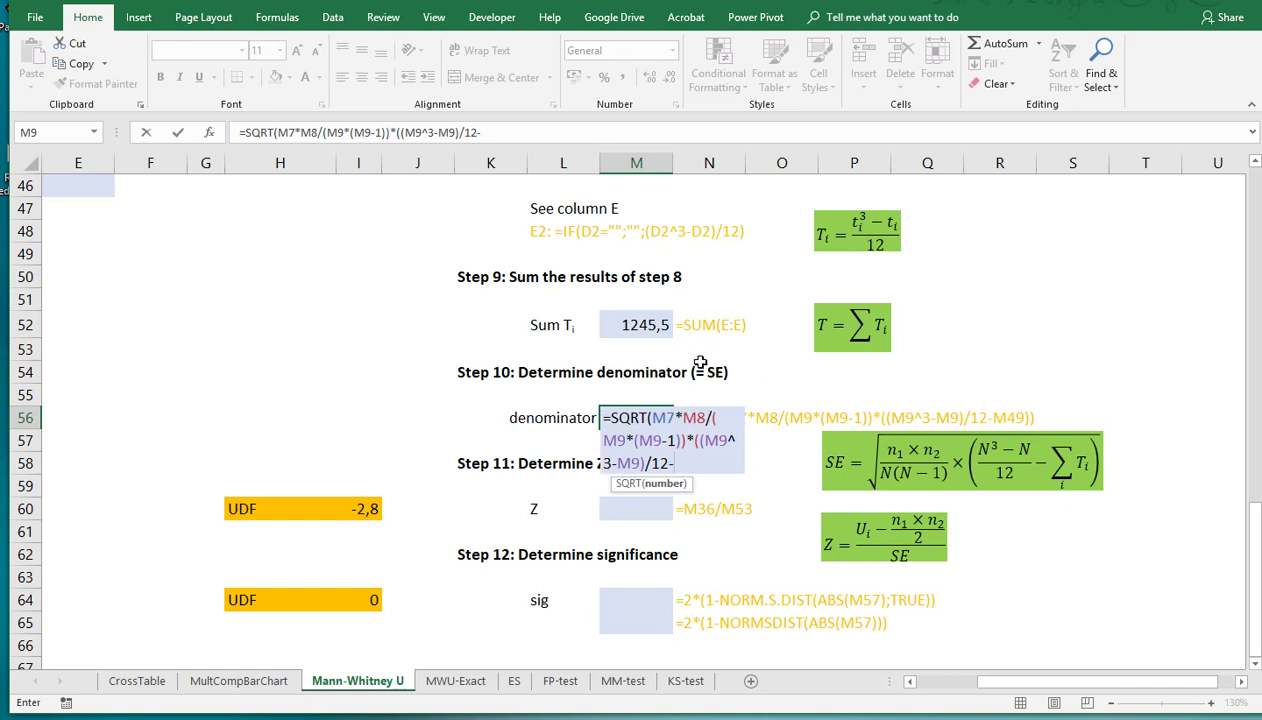
left_click(638, 325)
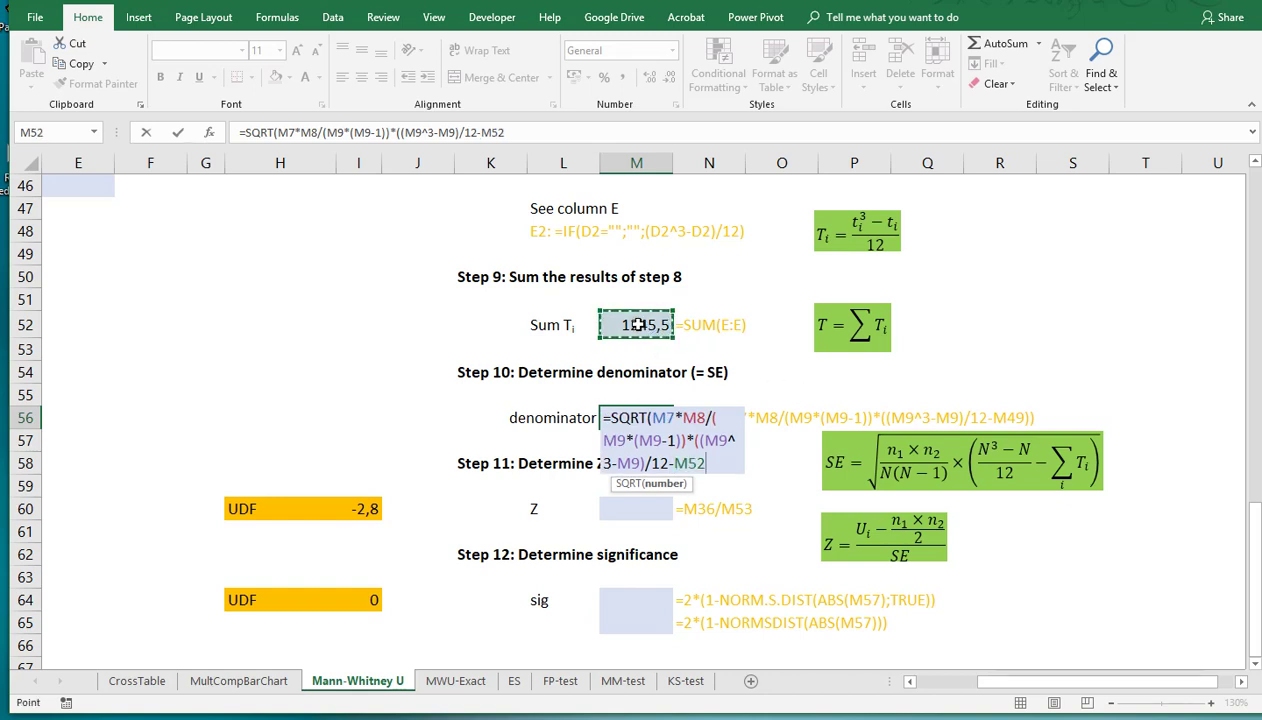
type(")")
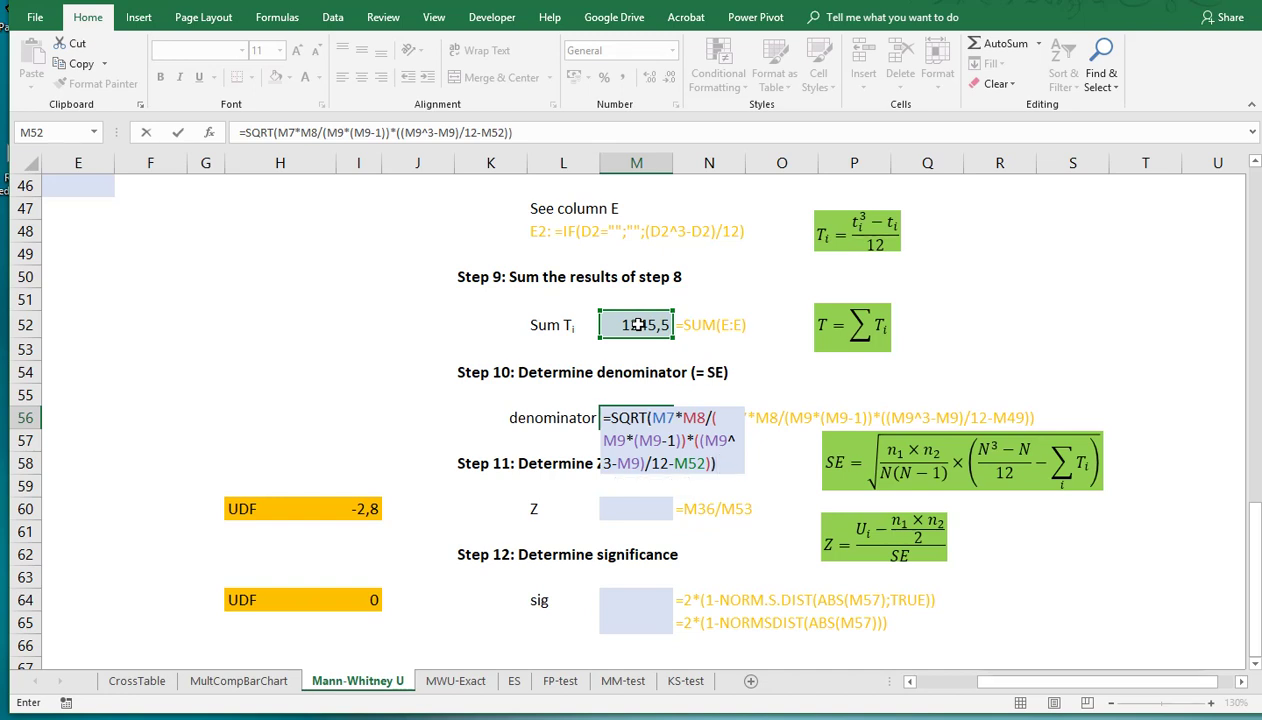
key("Return")
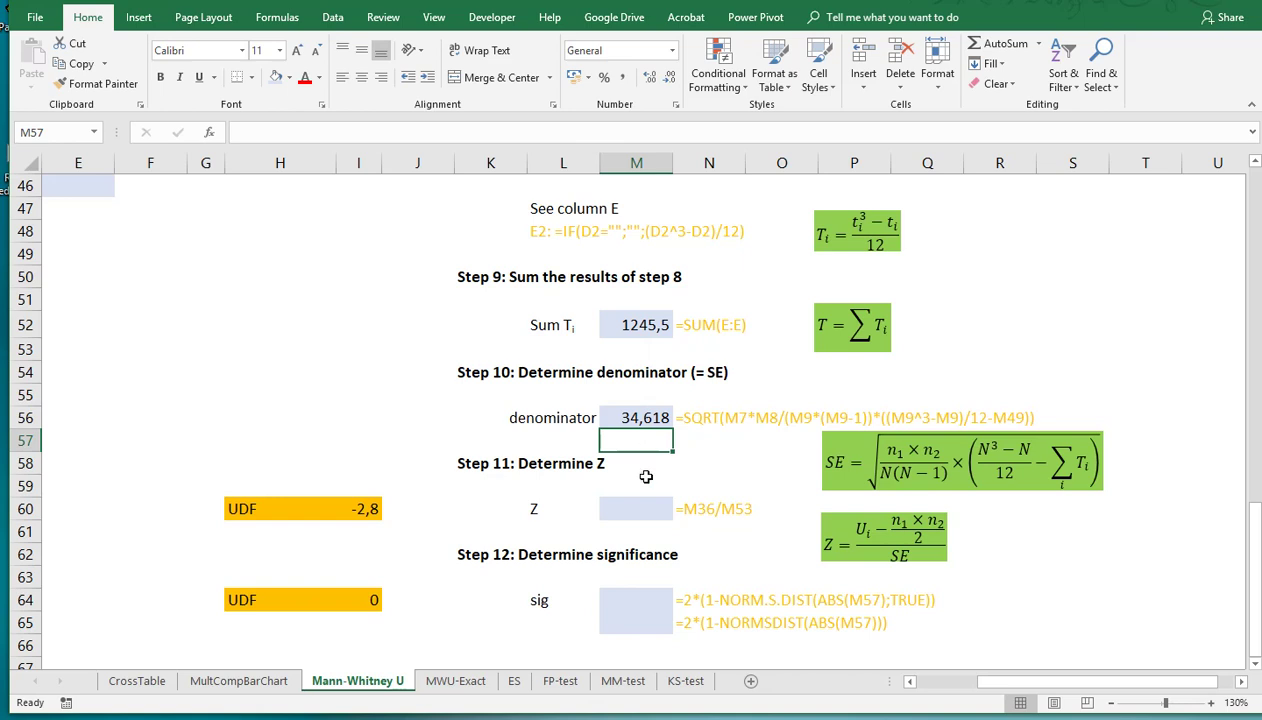
Calculate Z for Step 11 in M60 by dividing the female numerator by the denominator, using =M37/M56
left_click(636, 509)
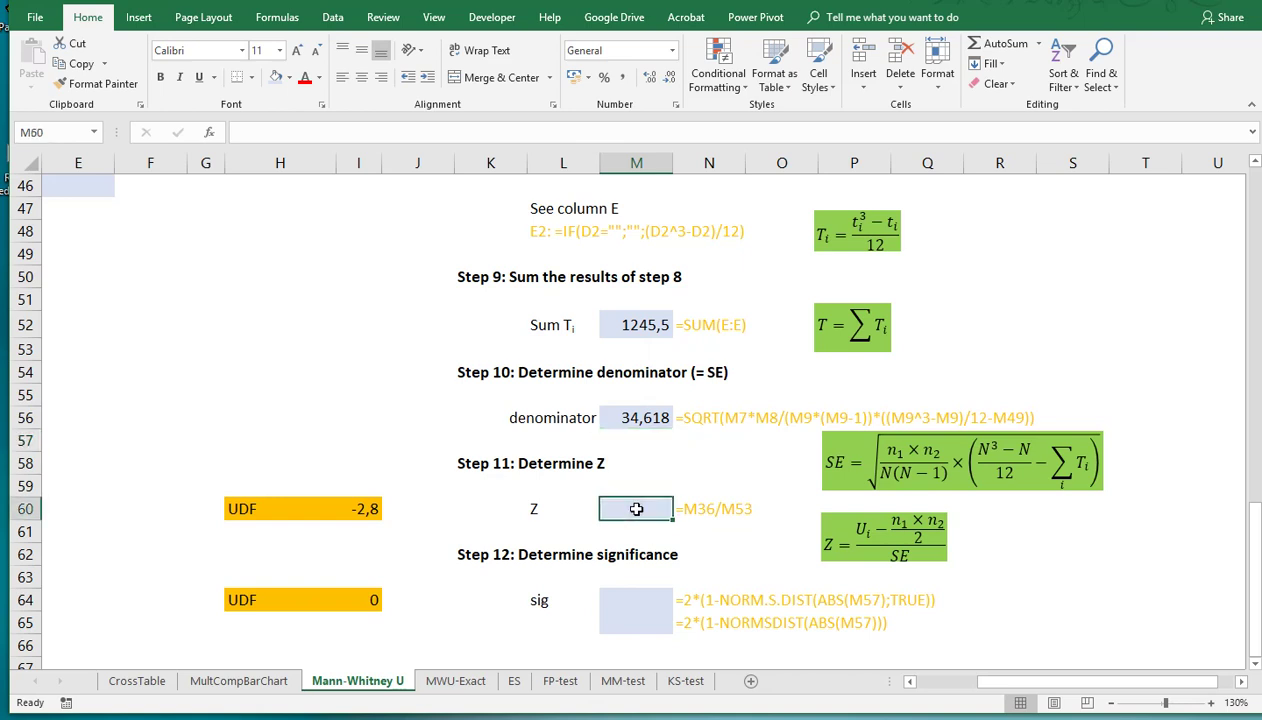
type("=")
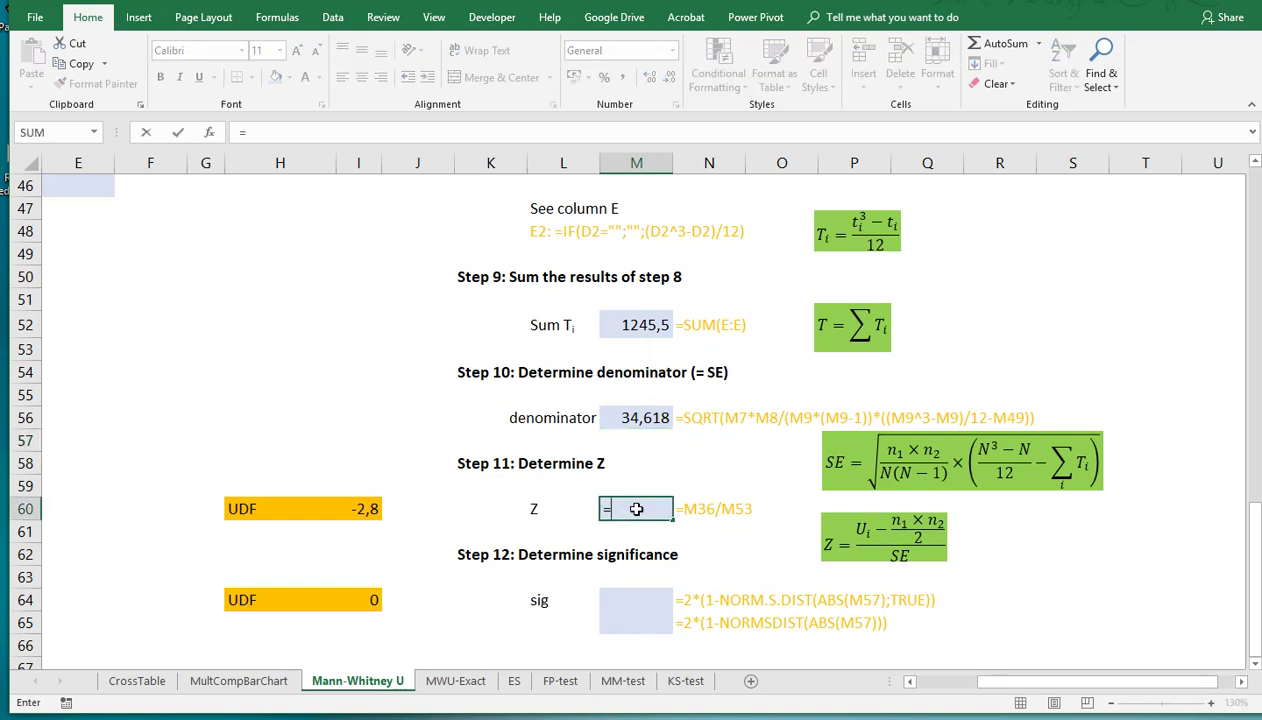
scroll(636, 509, "up", 5)
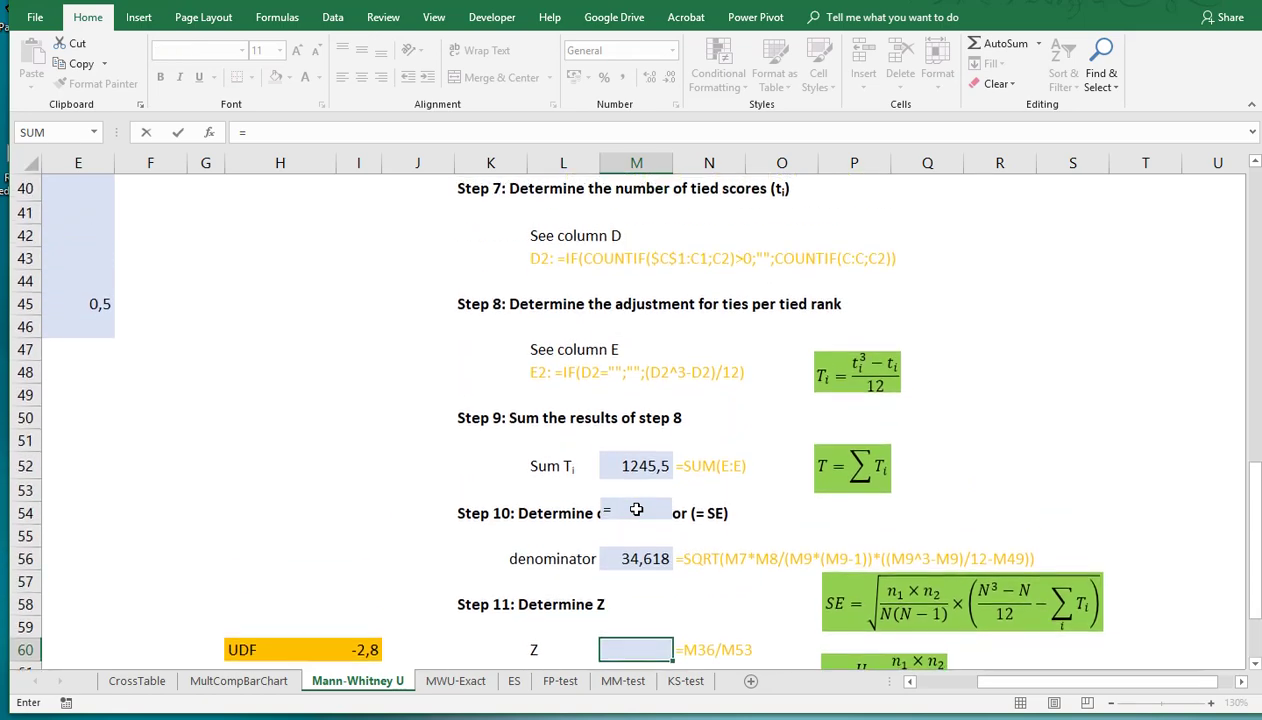
scroll(636, 509, "up", 2)
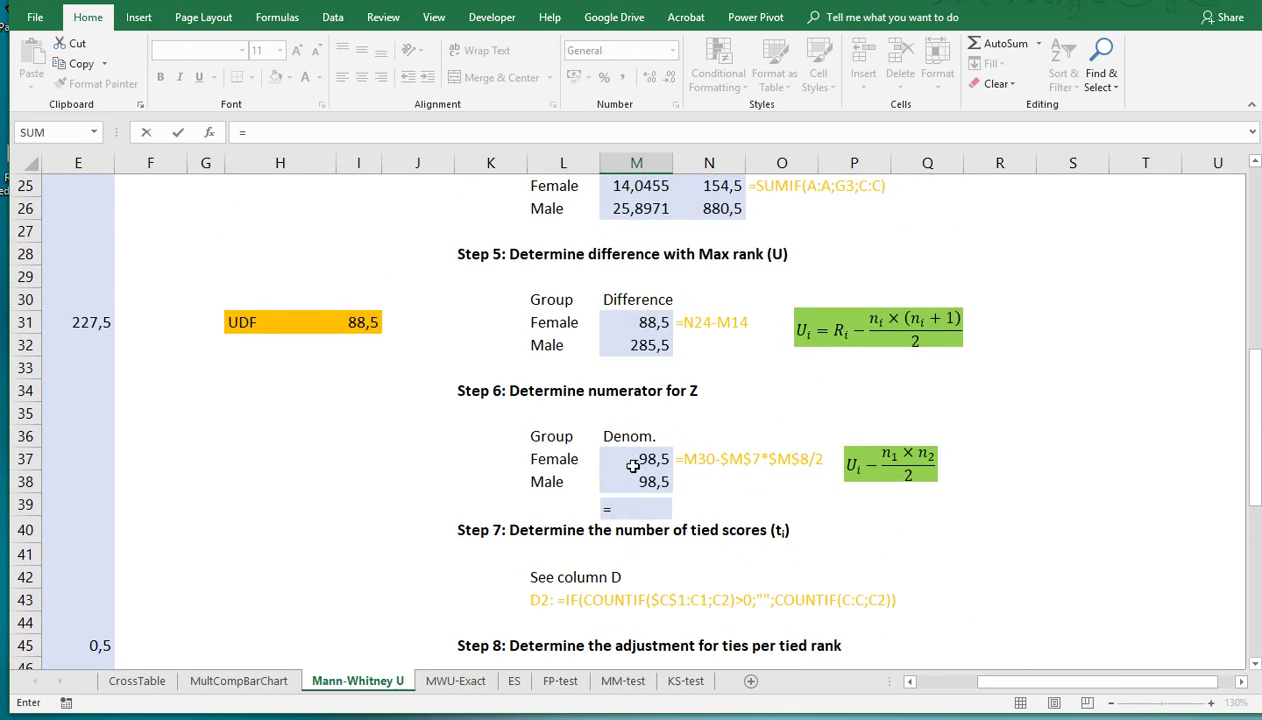
left_click(632, 460)
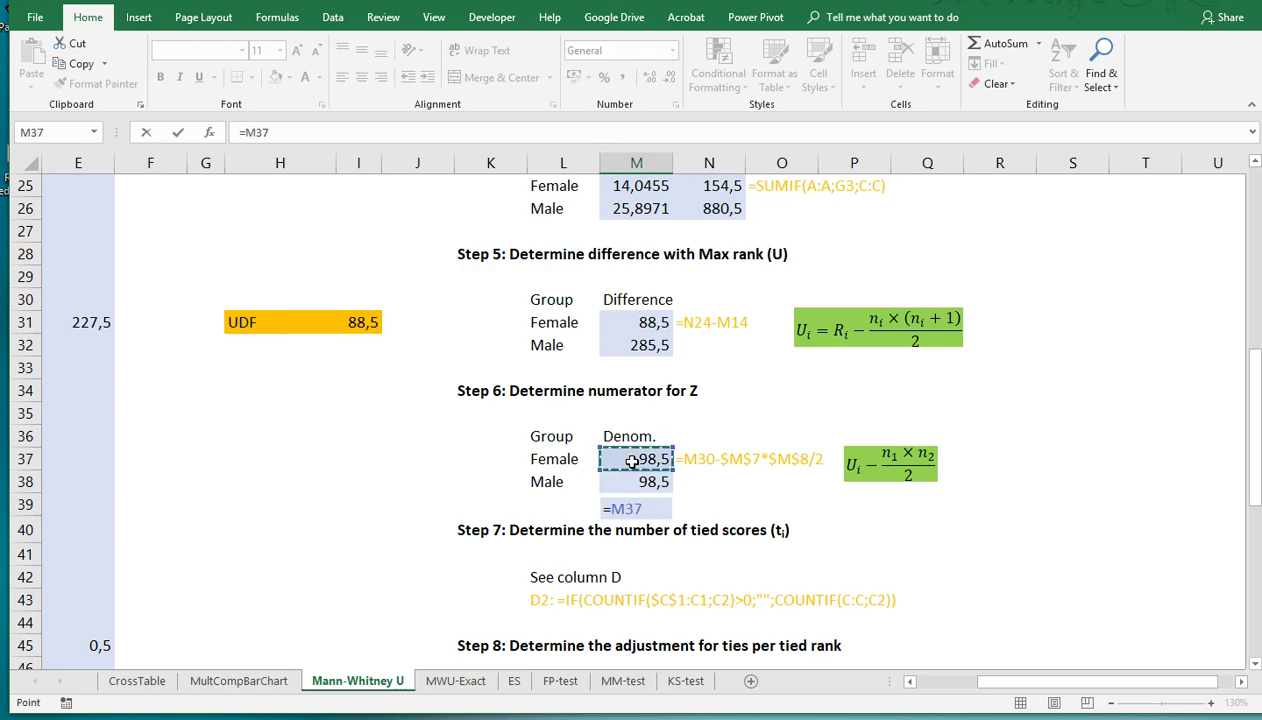
type("/")
scroll(632, 460, "down", 7)
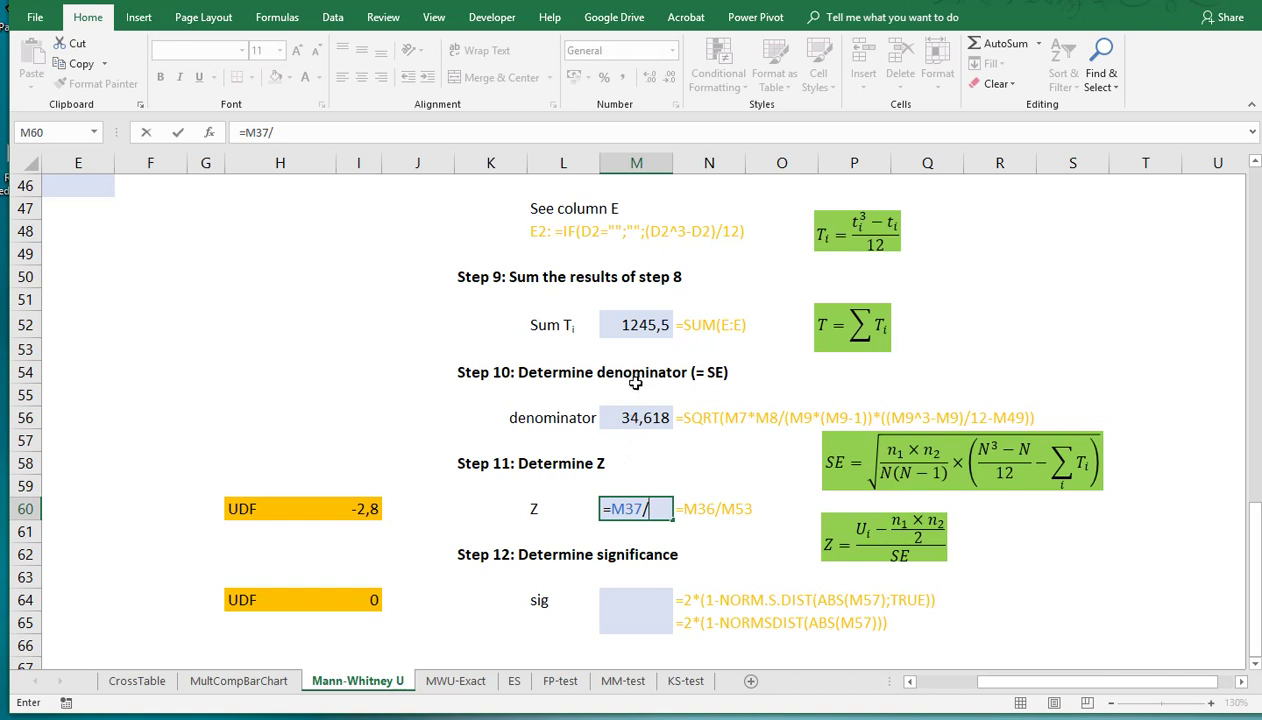
left_click(636, 417)
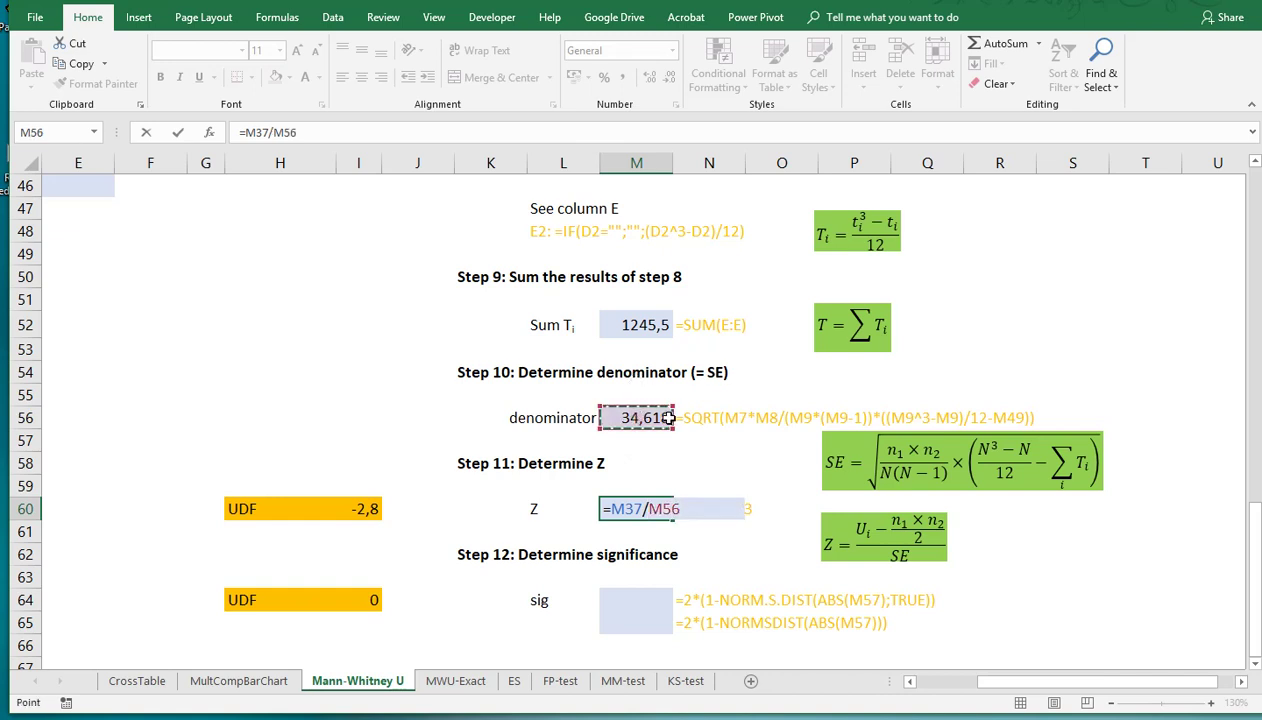
key("Return")
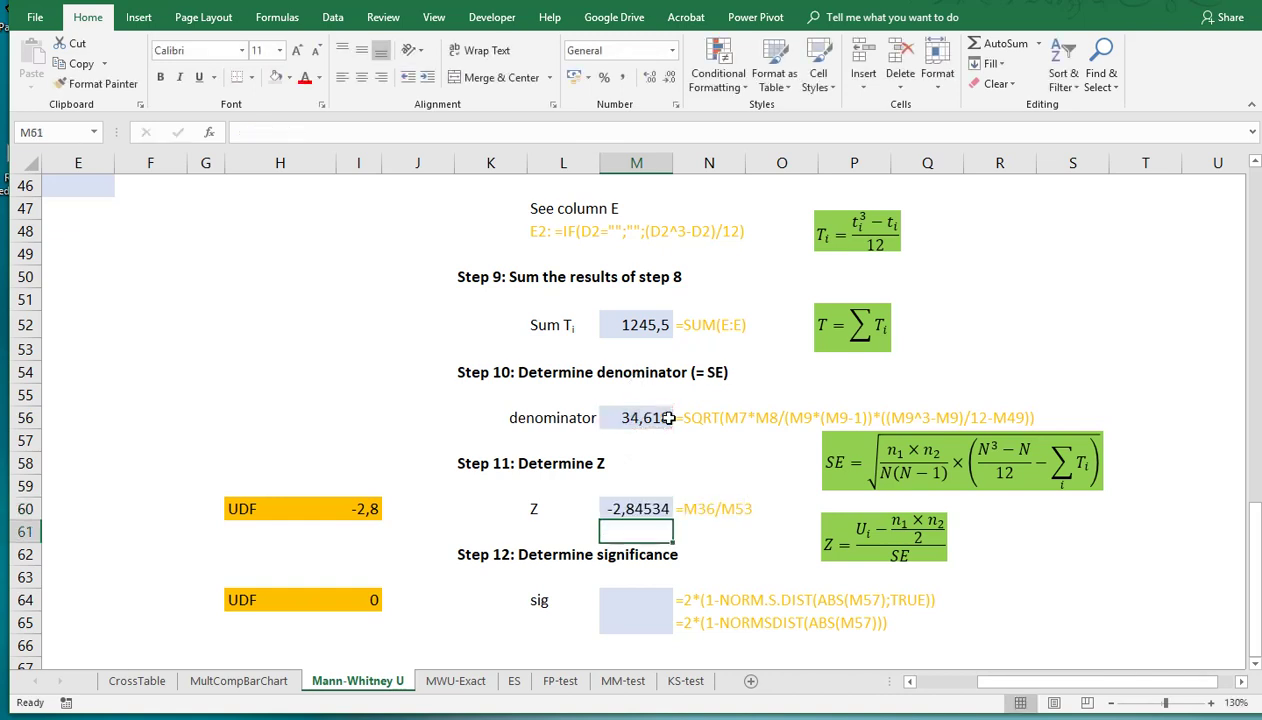
Widen column I so the UDF check value for Z in I60 shows more decimals
left_click(350, 499)
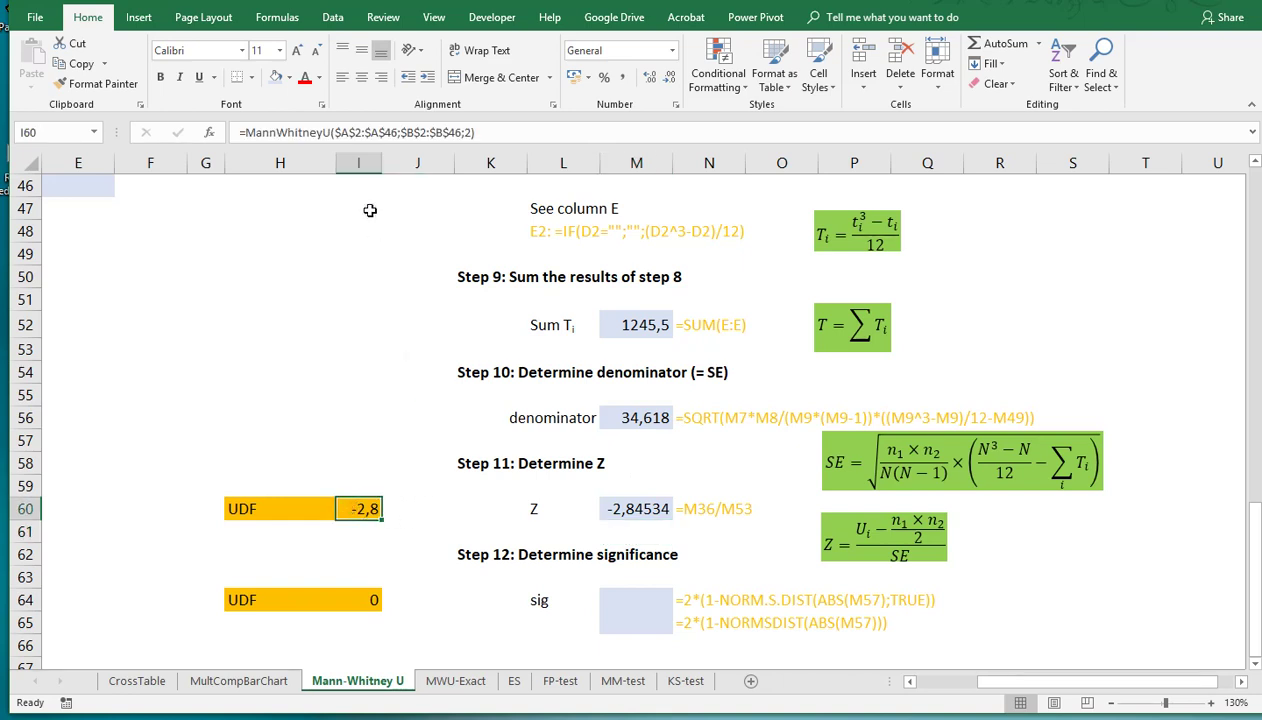
left_click_drag(381, 163, 408, 165)
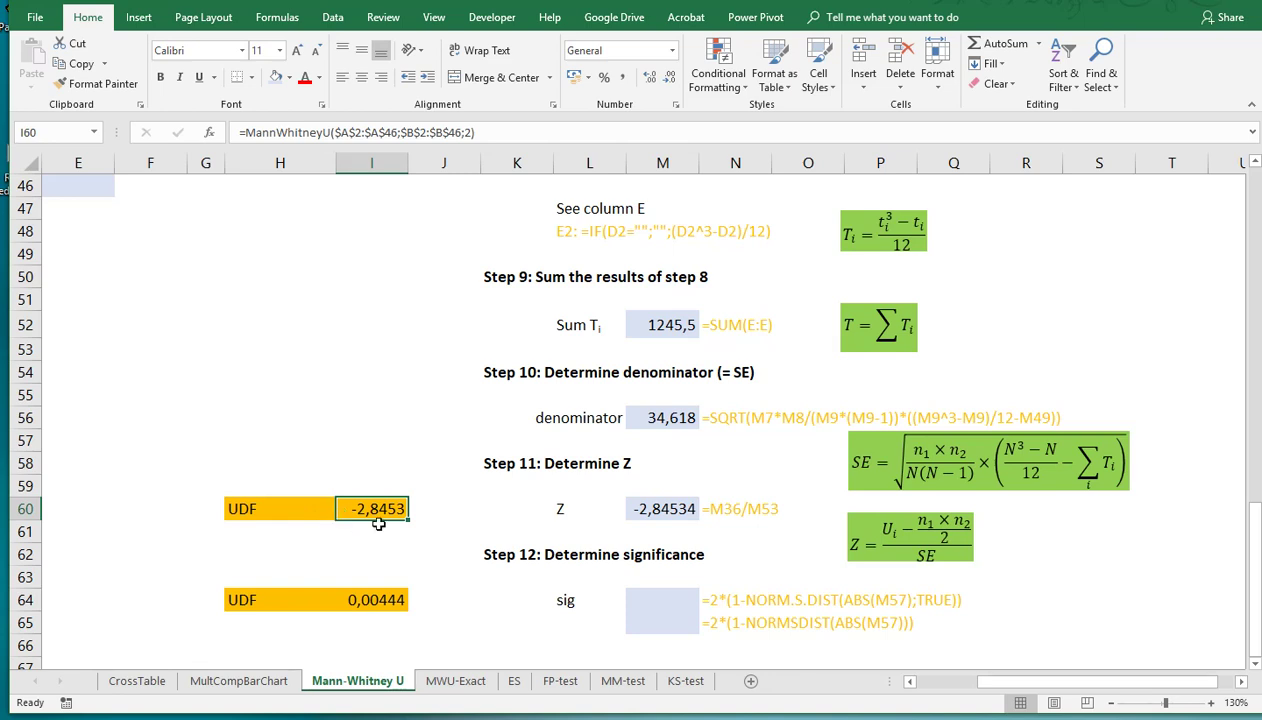
Calculate the two-tailed significance for Step 12 in M64 from the Z value, using =2*(1-NORM.S.DIST(ABS(M60);TRUE))
left_click(643, 592)
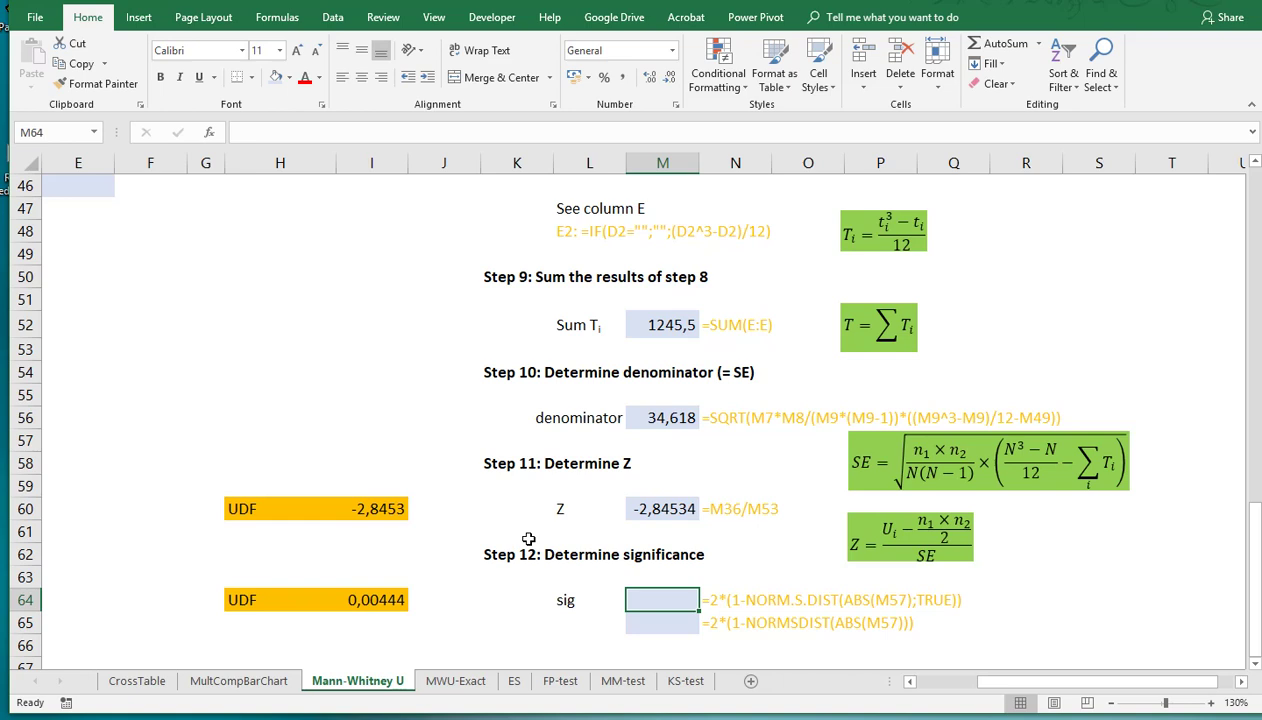
type("=2")
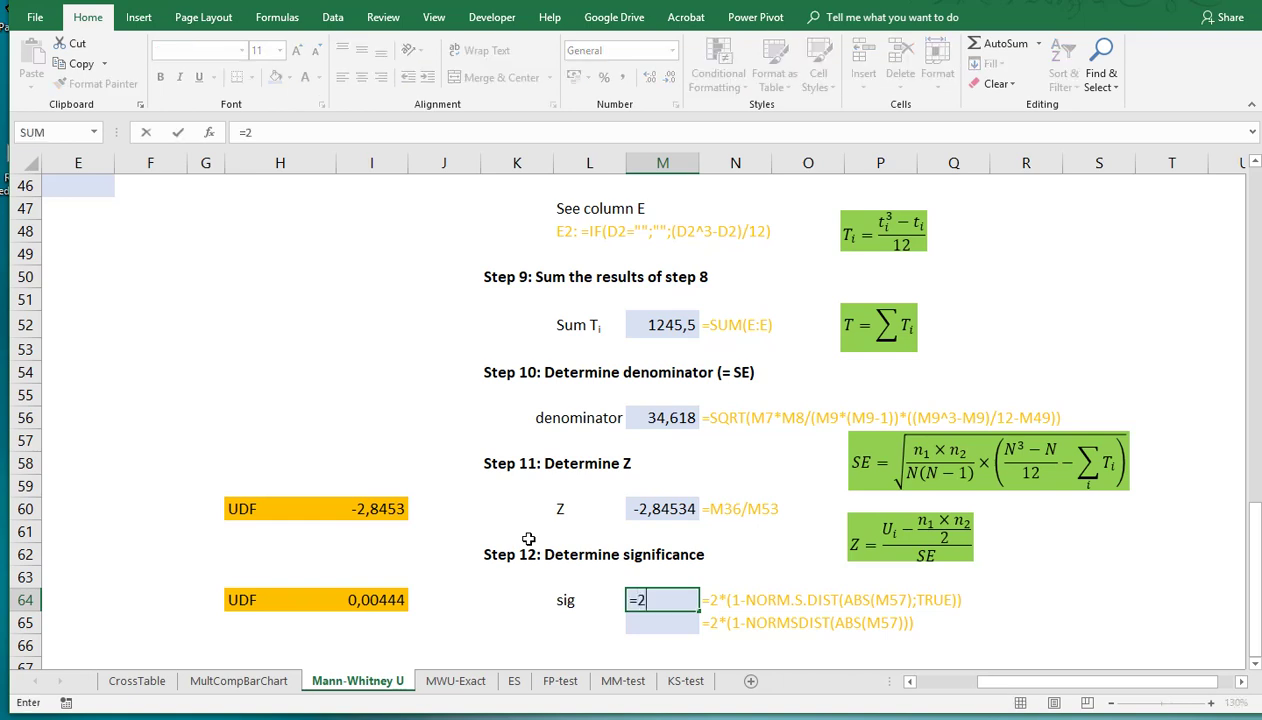
type("*(1-norm")
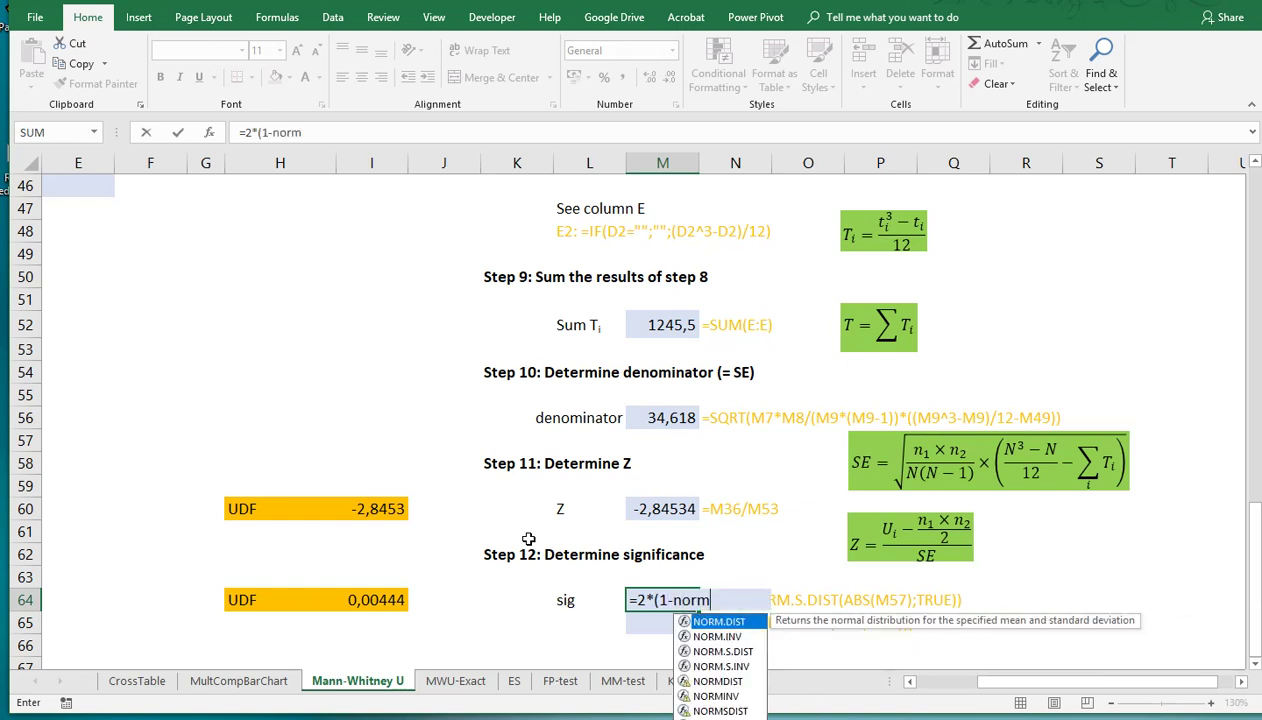
type(".s.")
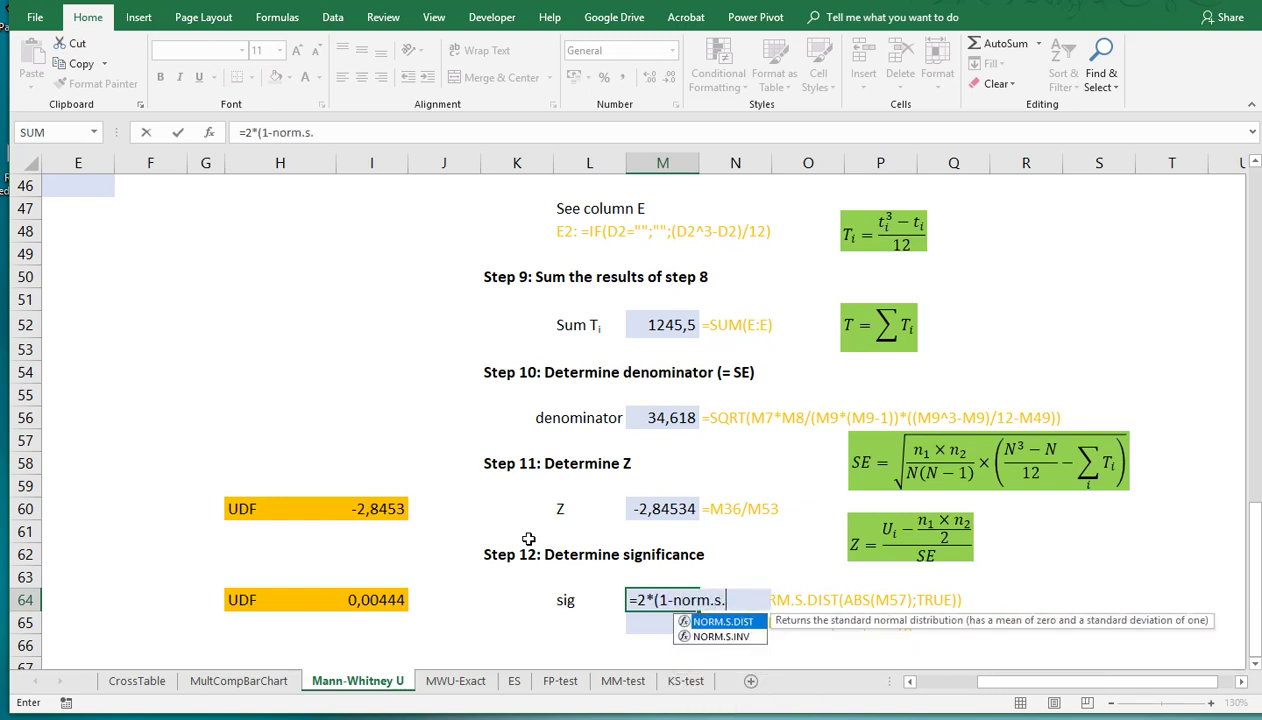
type("dist(")
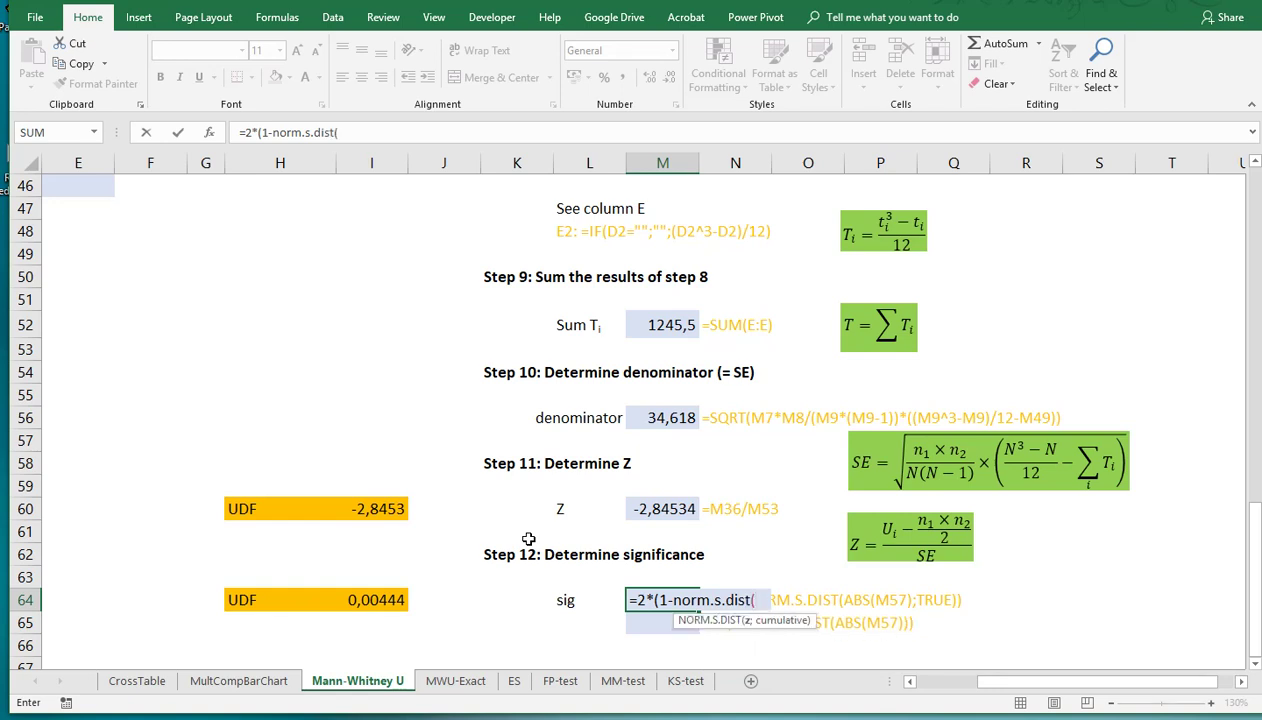
type("abs(")
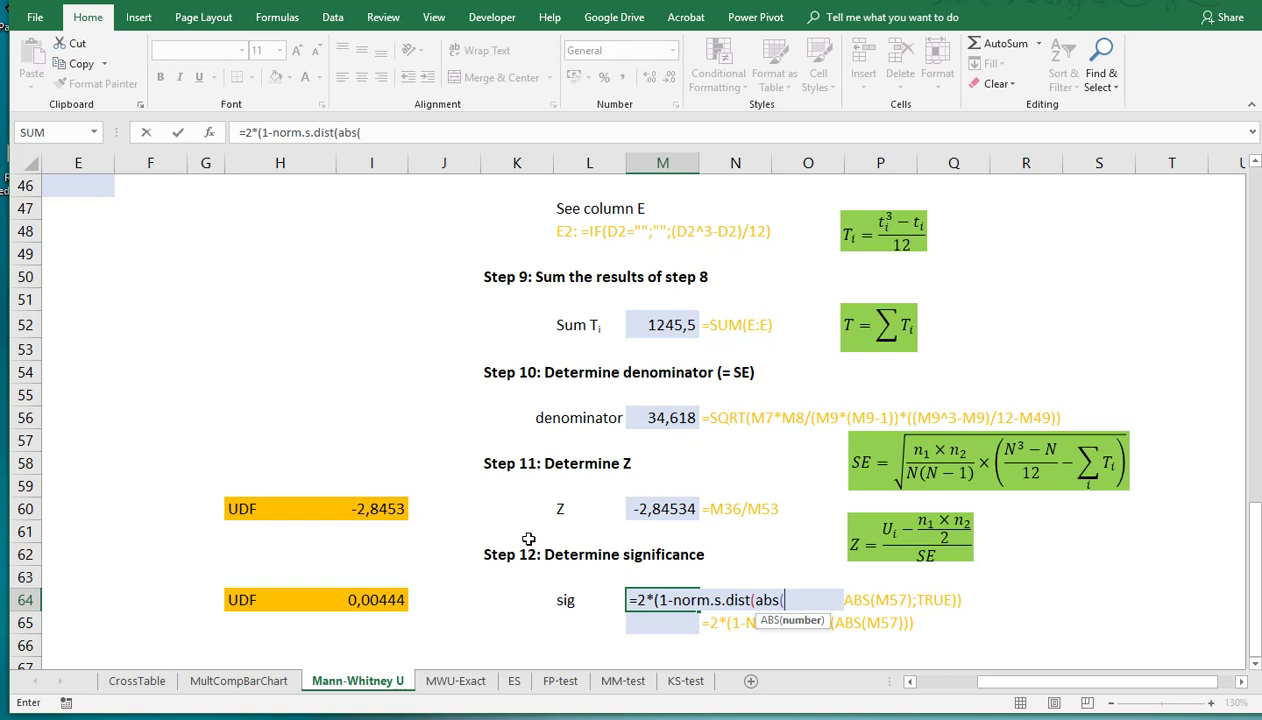
left_click(647, 509)
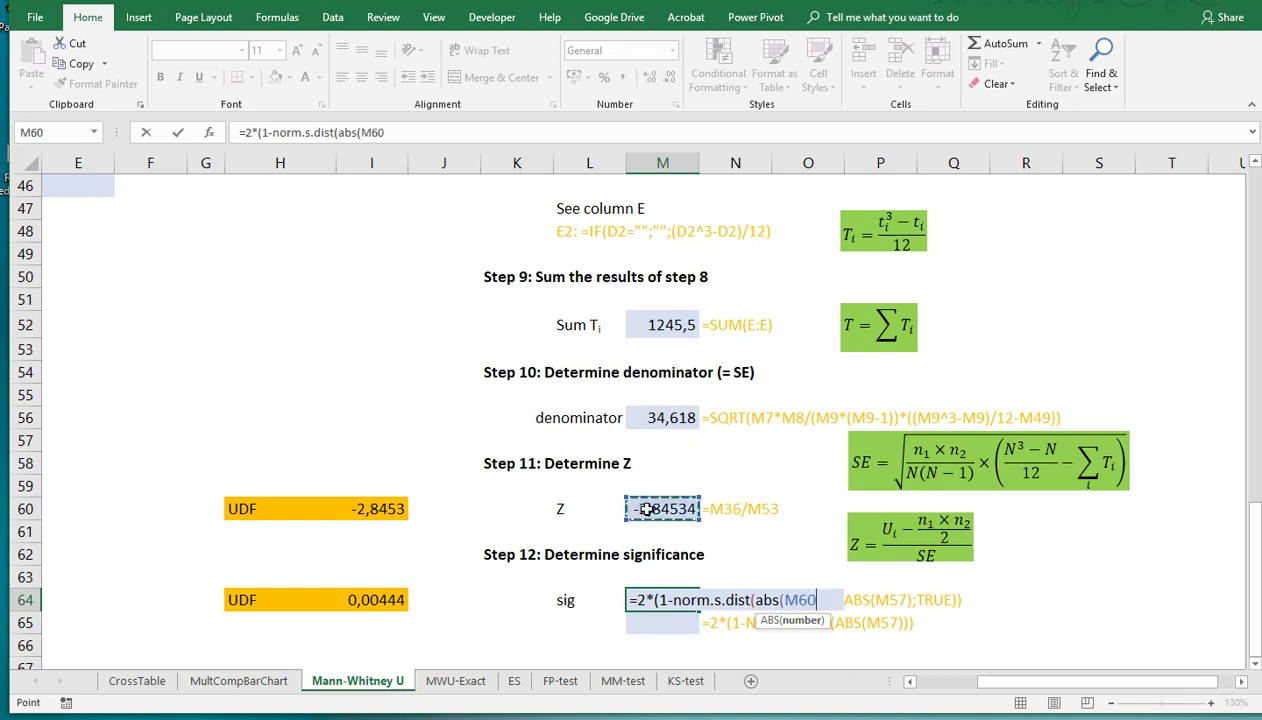
type(")")
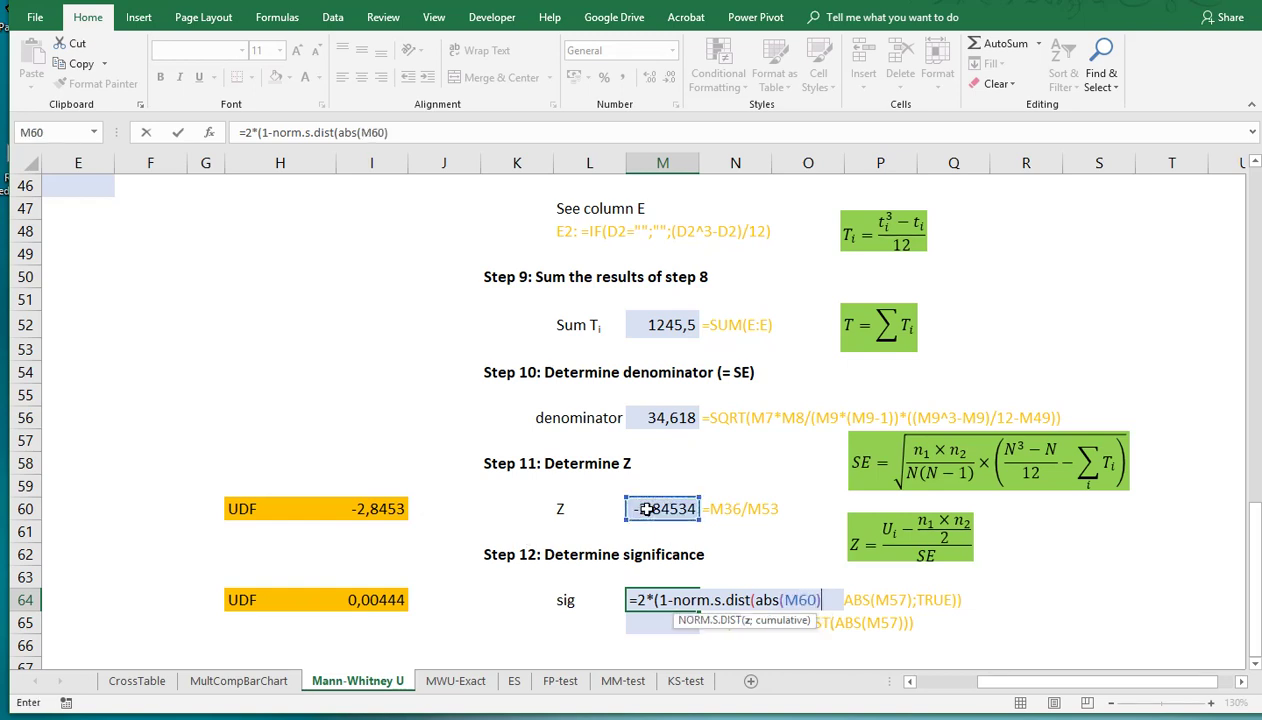
type(";TRUE")
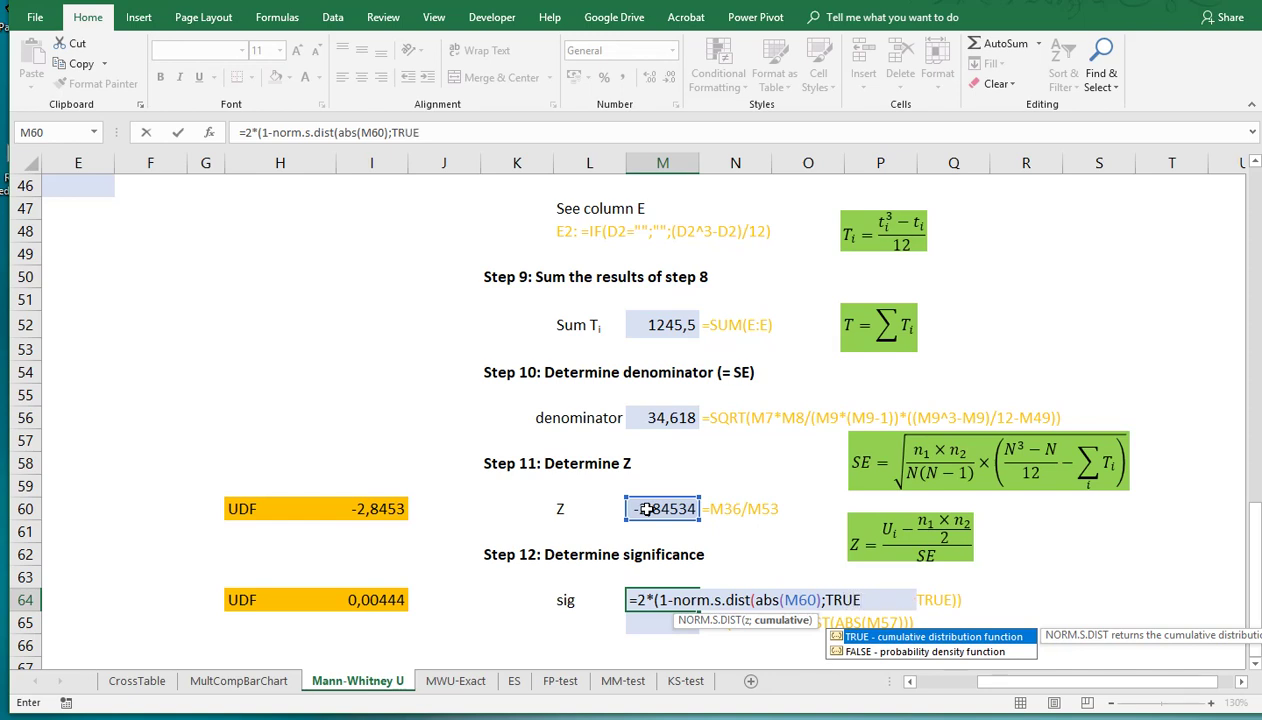
type("))")
key("Return")
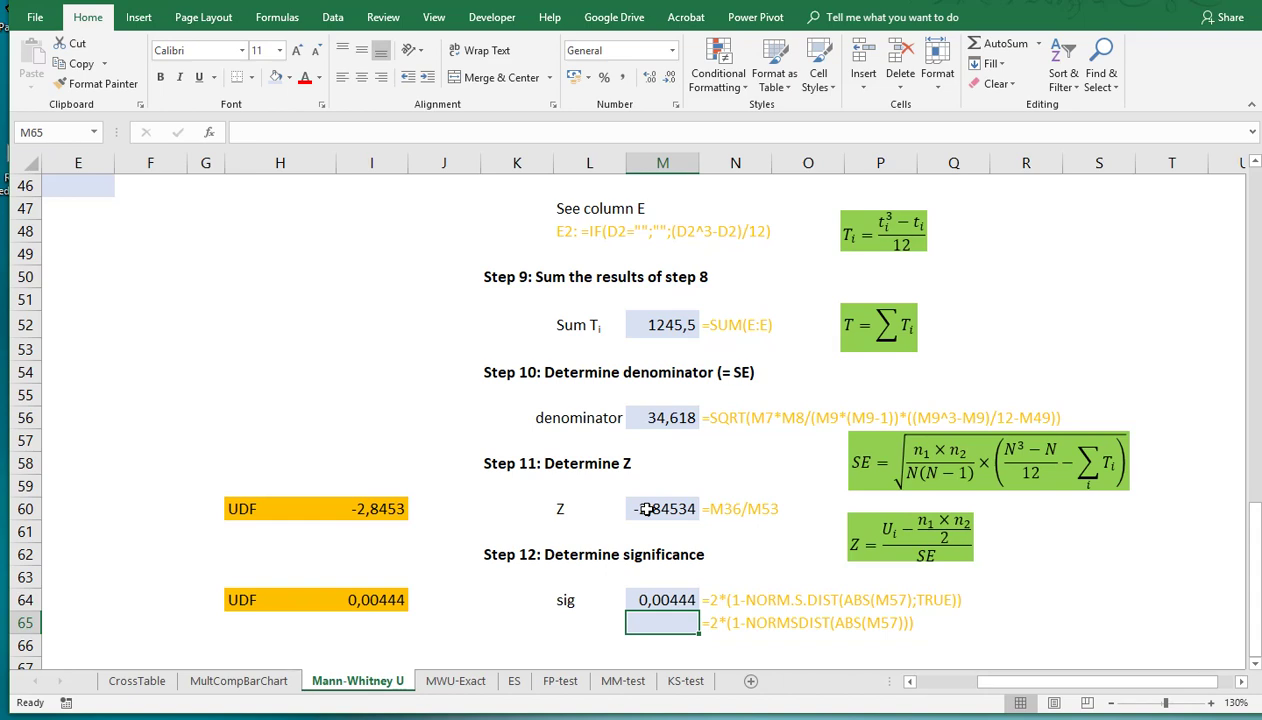
Add the older-version significance formula in M65 as =2*(1-NORMSDIST(ABS(M60)))
type("=2*")
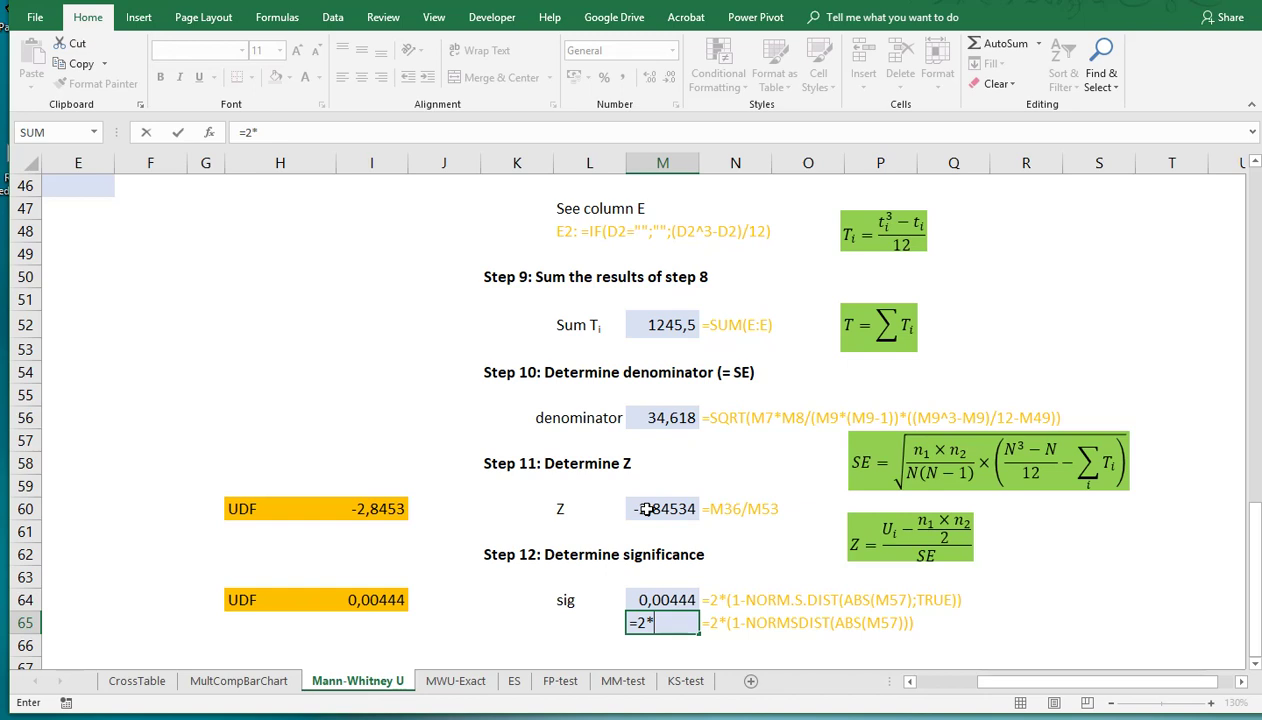
type("(1-NORMS")
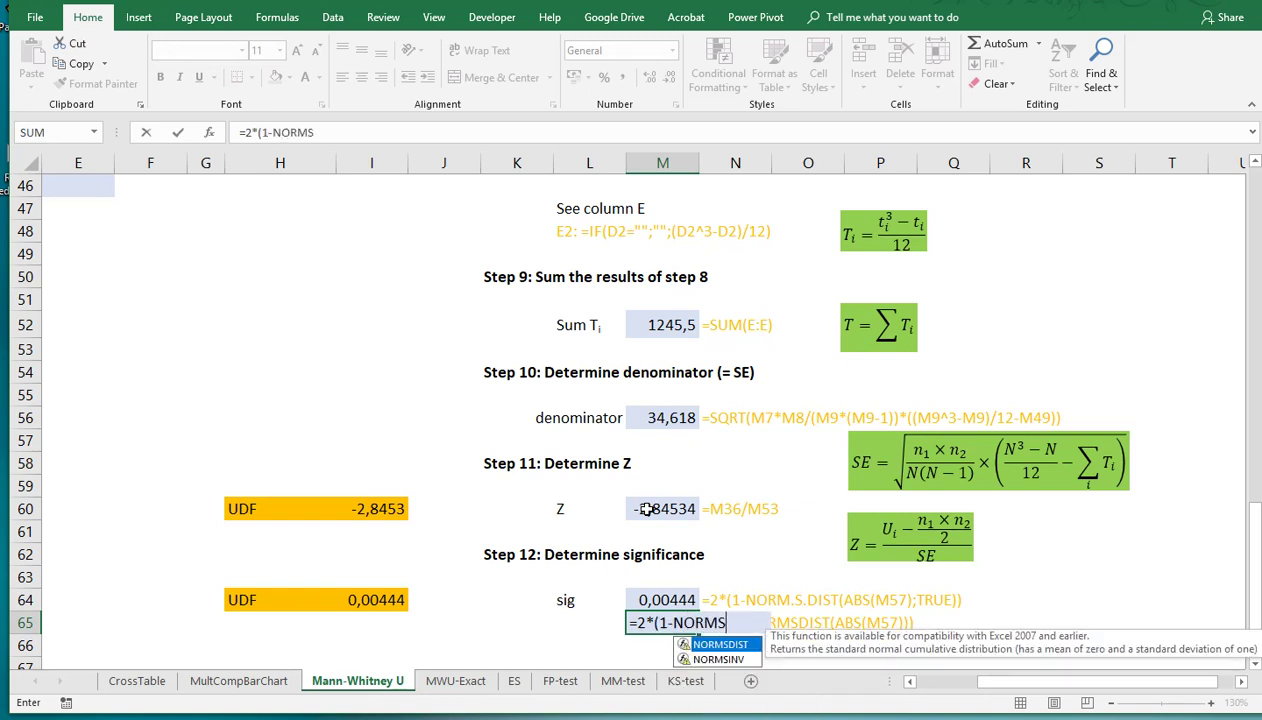
type("DIST(abs(")
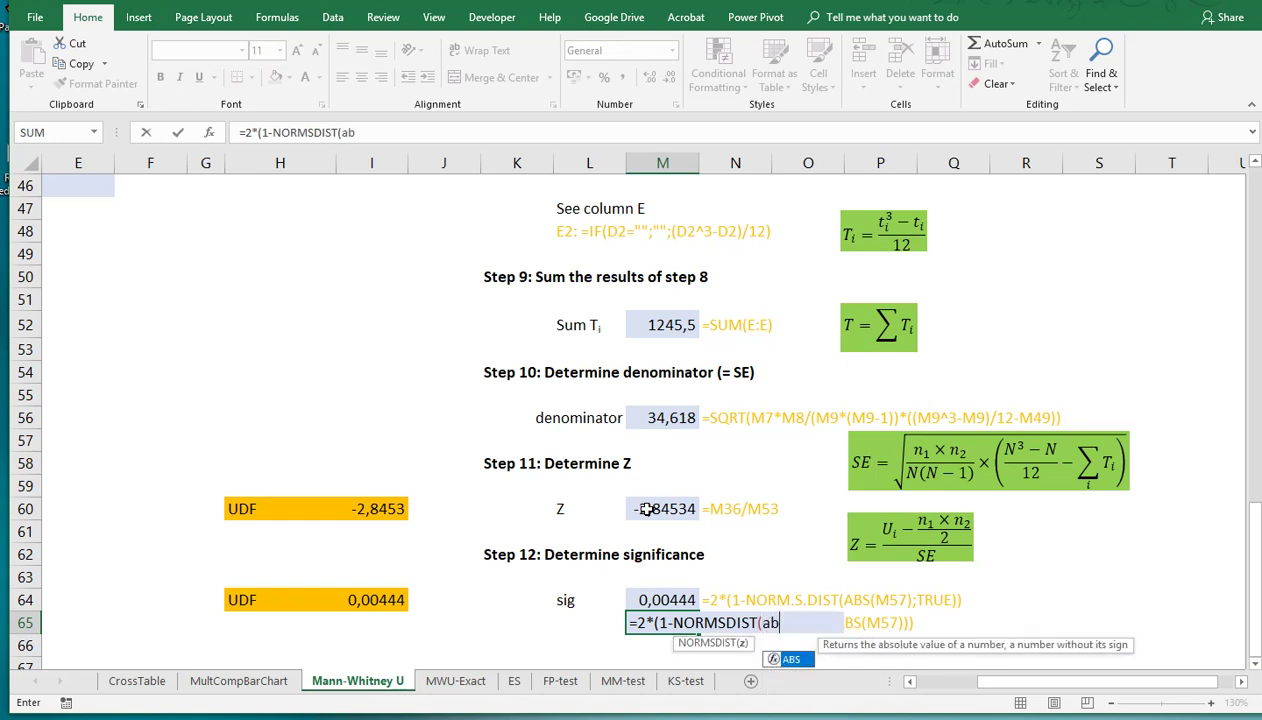
key("Up")
key("Up")
key("Up")
key("Up")
key("Up")
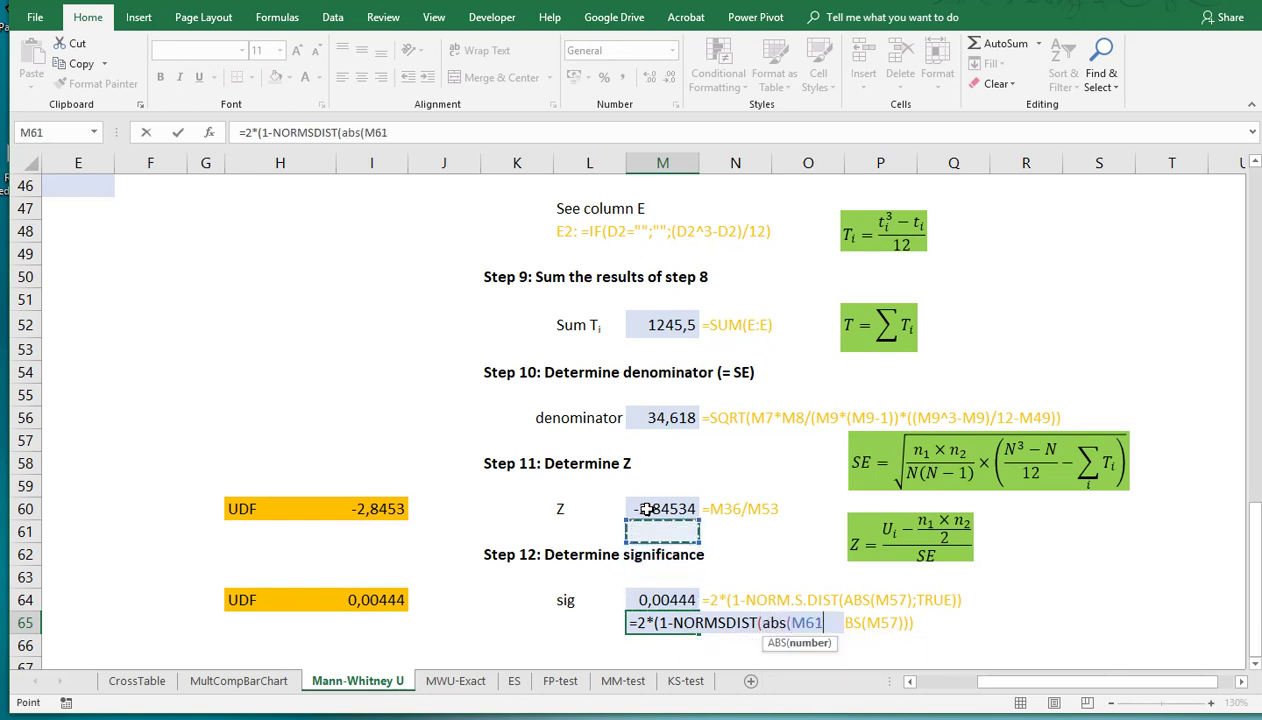
type("))")
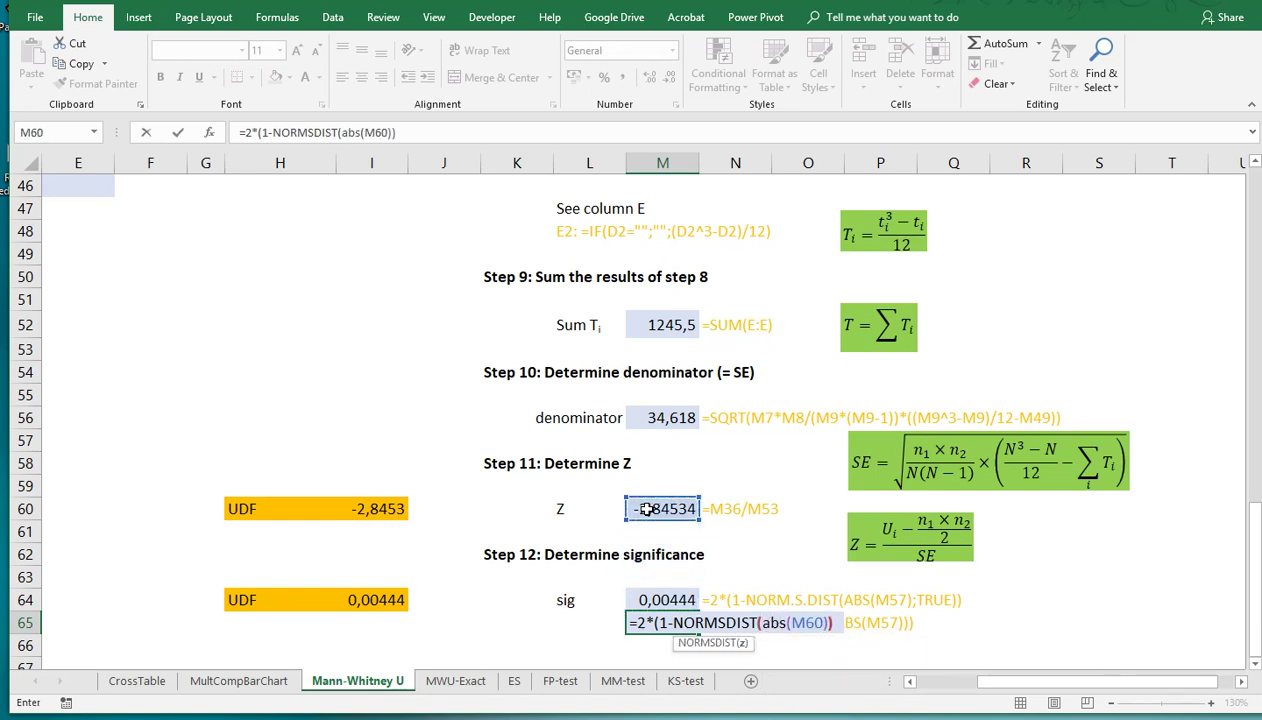
key("Return")
key("Return")
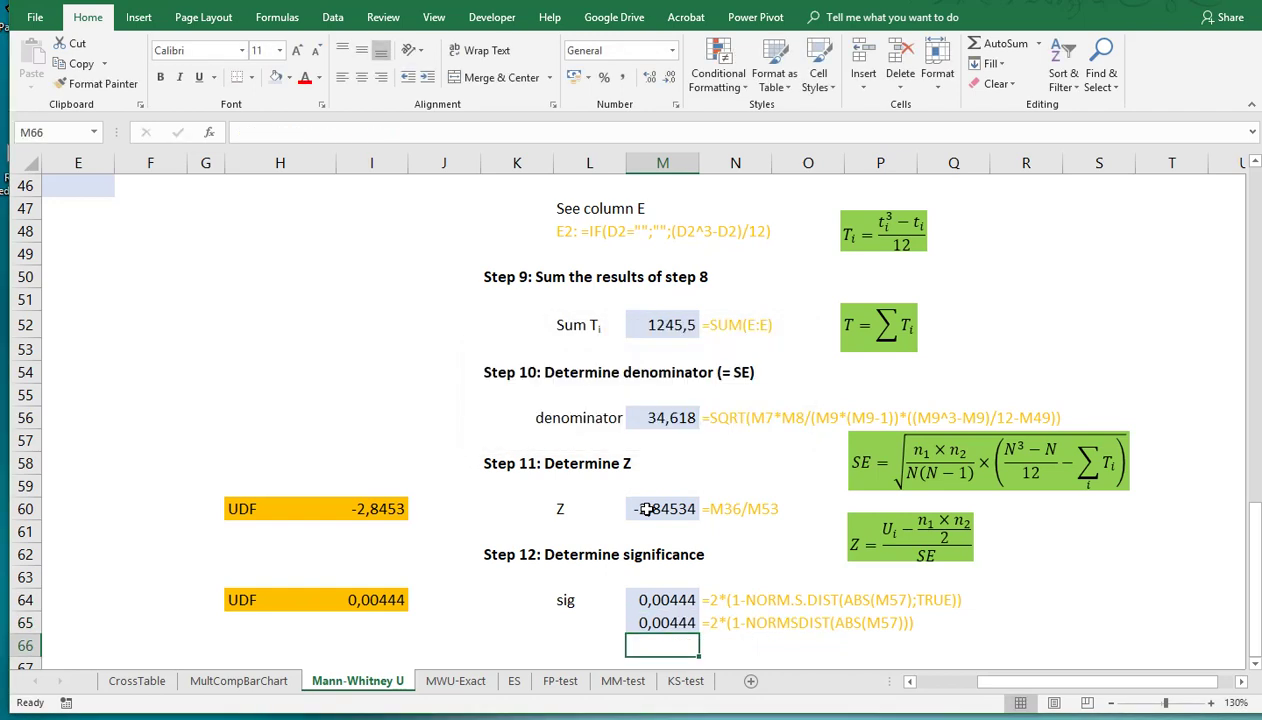
Examine the MannWhitneyU function behind the UDF significance check in I64 and the ranges it references
key("Left")
key("Left")
key("Left")
key("Left")
key("Up")
key("Up")
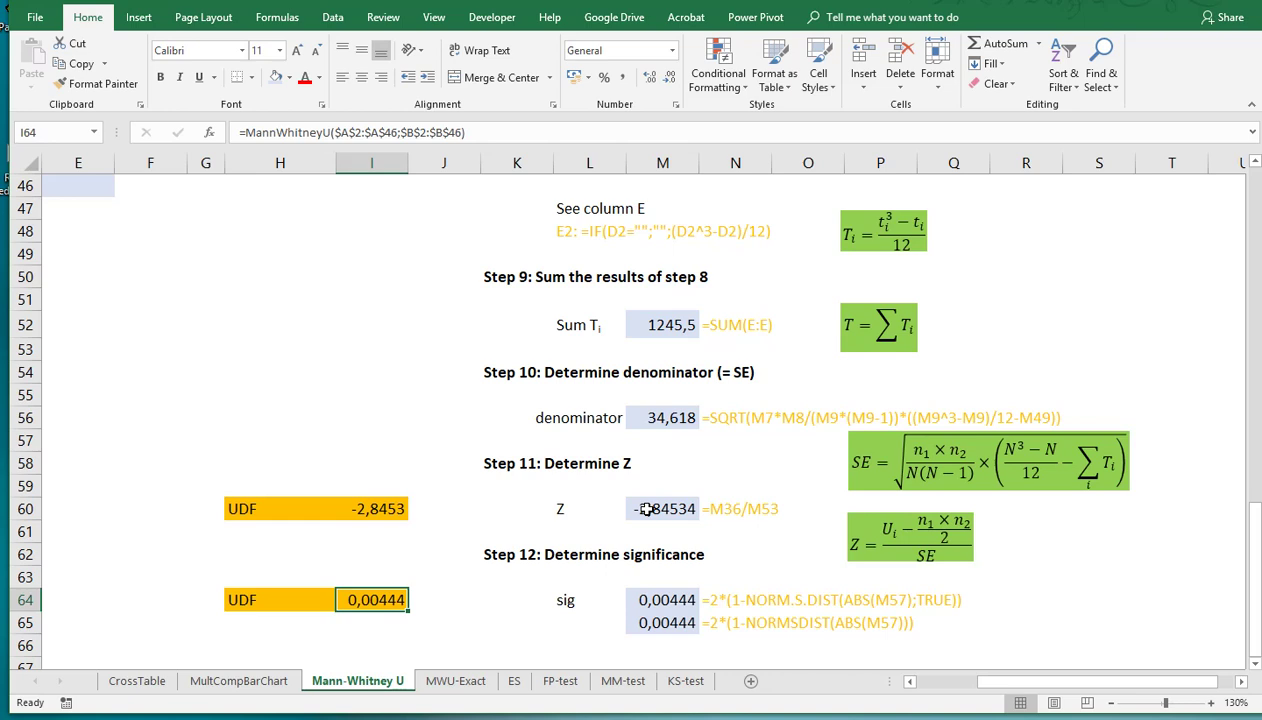
key("F2")
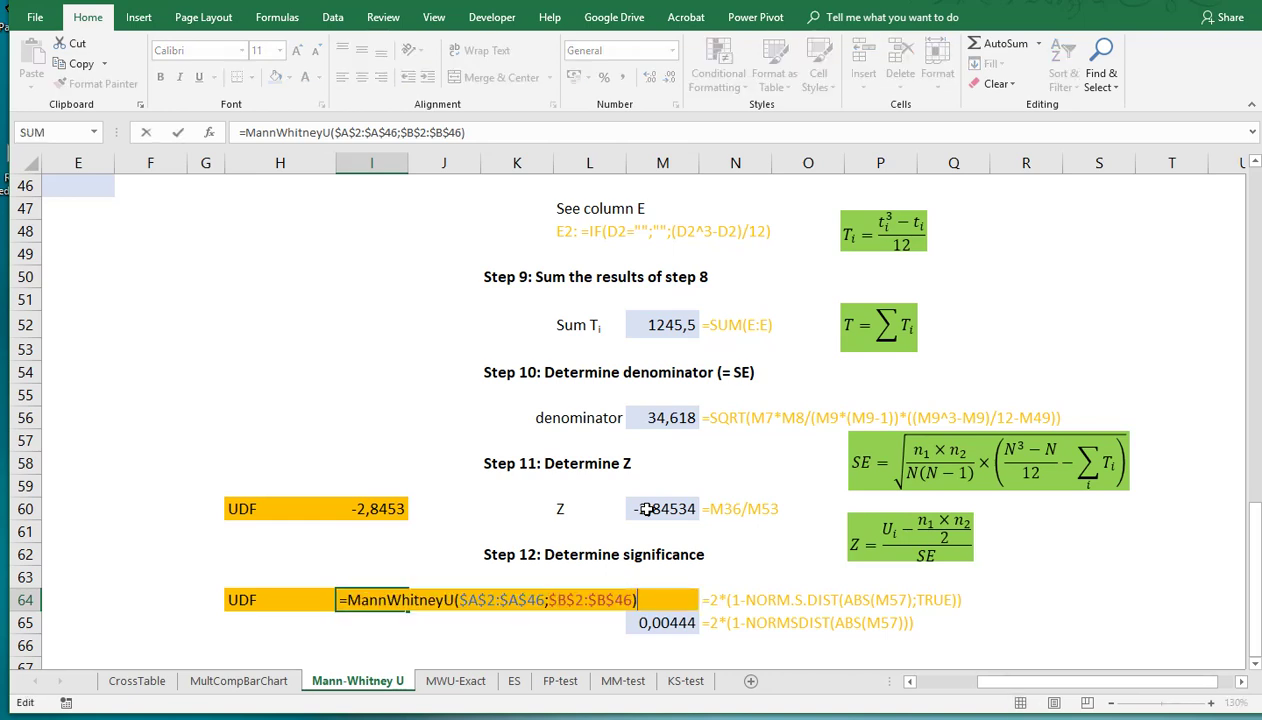
key("Escape")
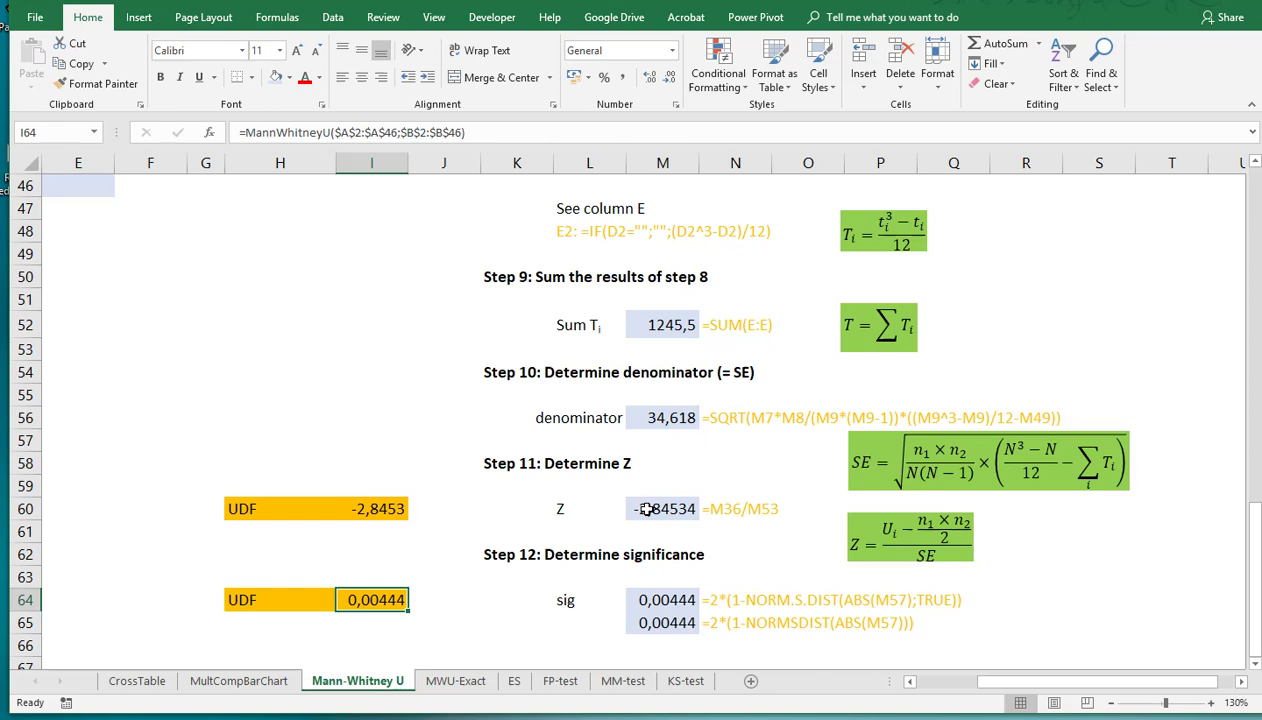
Return to cell A1 to review the gender and opinion data with the rank and tie columns
key("Up")
key("Up")
key("Up")
key("Up")
key("Up")
key("Up")
key("Up")
key("Up")
key("Up")
key("Up")
key("Up")
key("Up")
key("Up")
key("Up")
key("Up")
key("Up")
key("Up")
key("Up")
key("Up")
key("Up")
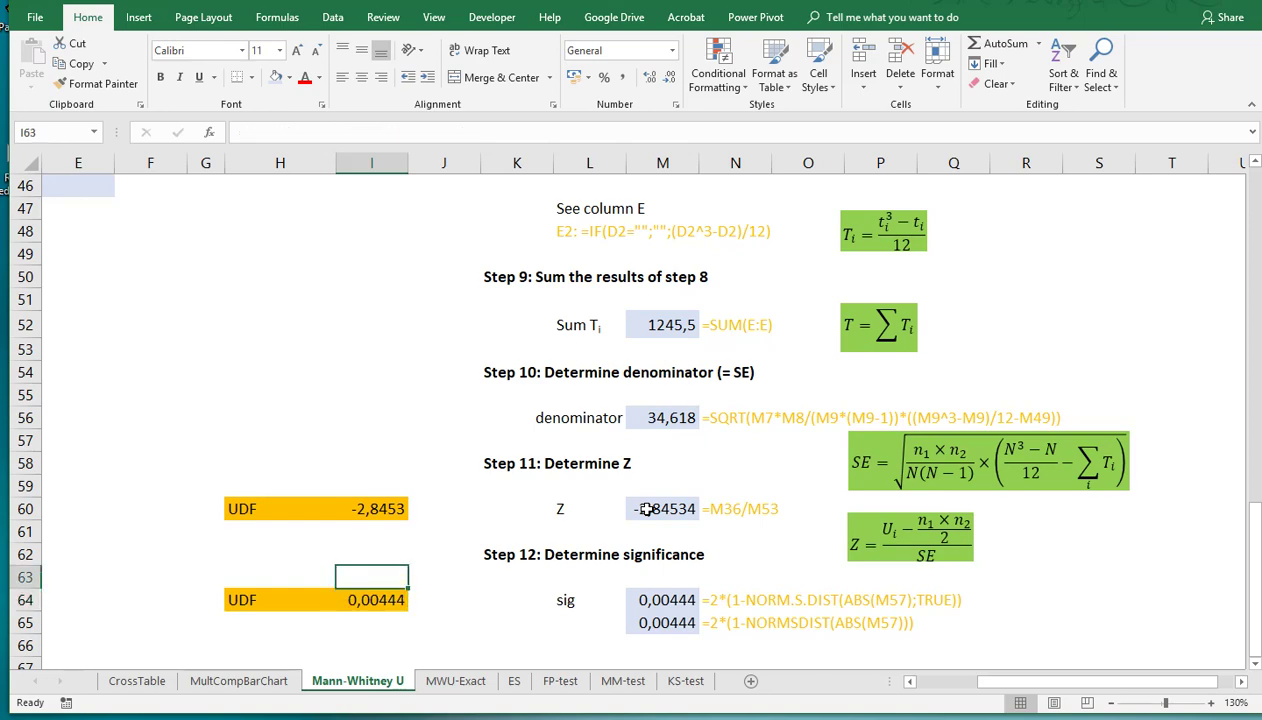
key("Up")
key("Up")
key("Up")
key("Up")
key("Up")
key("Up")
key("Up")
key("Up")
key("Up")
key("Up")
key("Up")
key("Up")
key("Up")
key("Up")
key("Up")
key("Up")
key("Up")
key("Up")
key("Up")
key("Up")
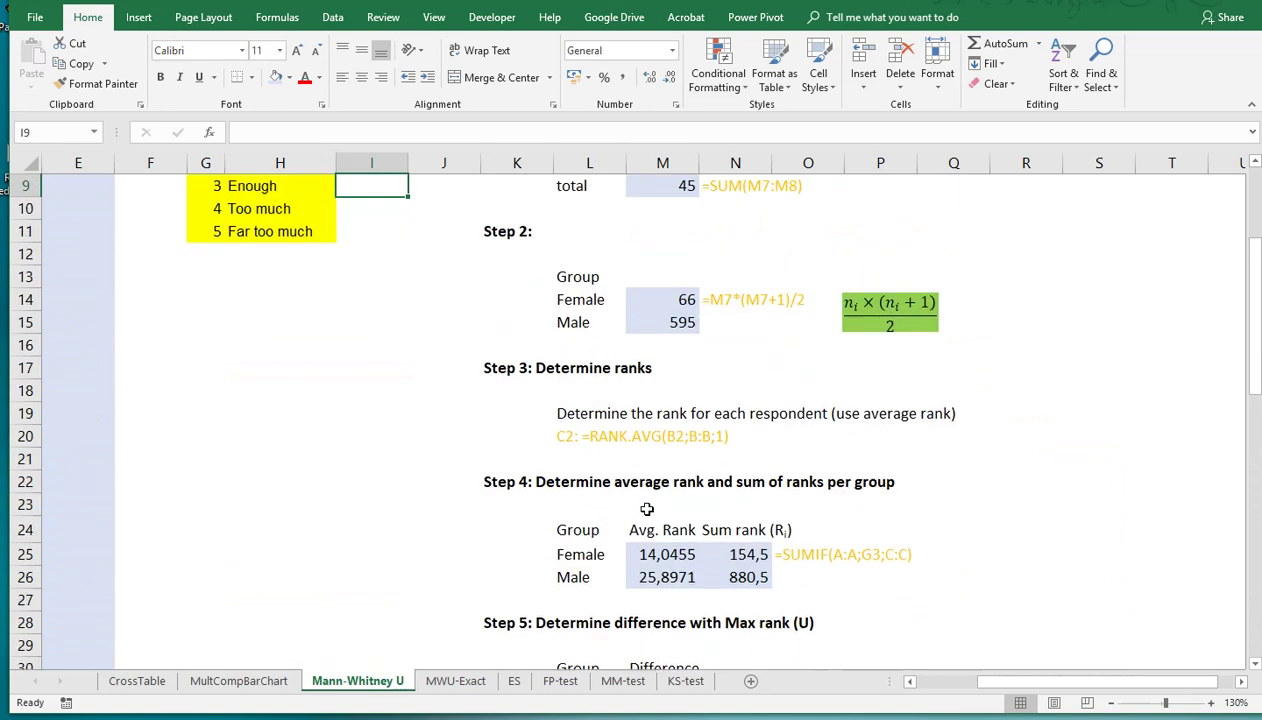
key("Left")
key("Left")
key("Left")
key("Left")
key("Left")
key("Left")
key("Left")
key("Left")
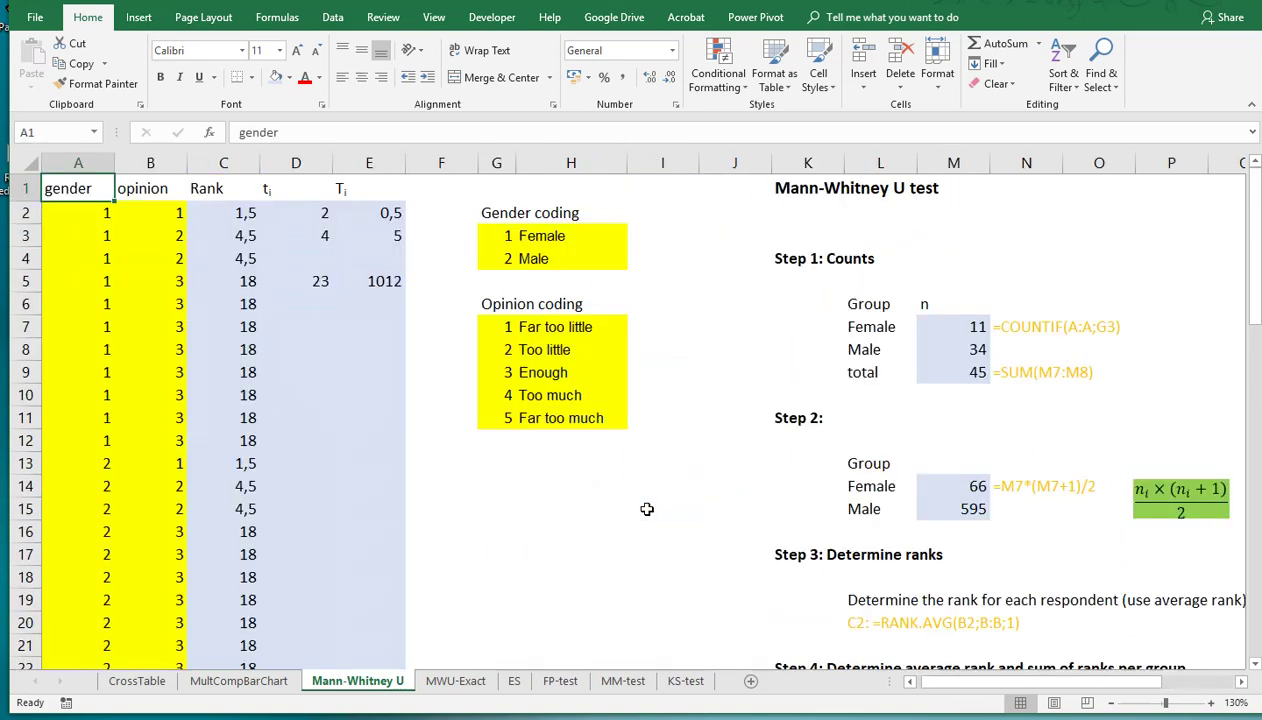